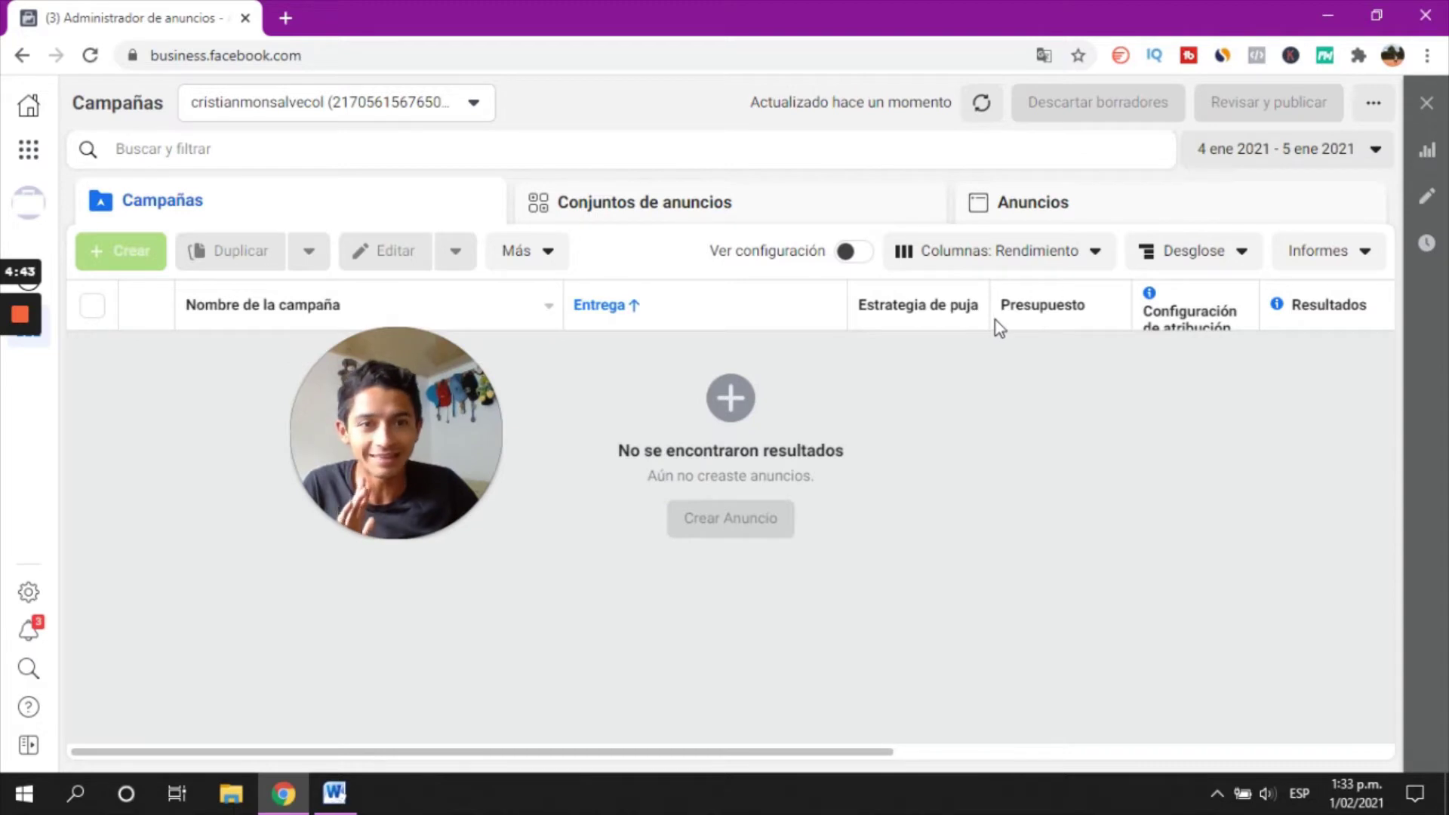
- Open the column customization settings for the campaigns table
click(1081, 264)
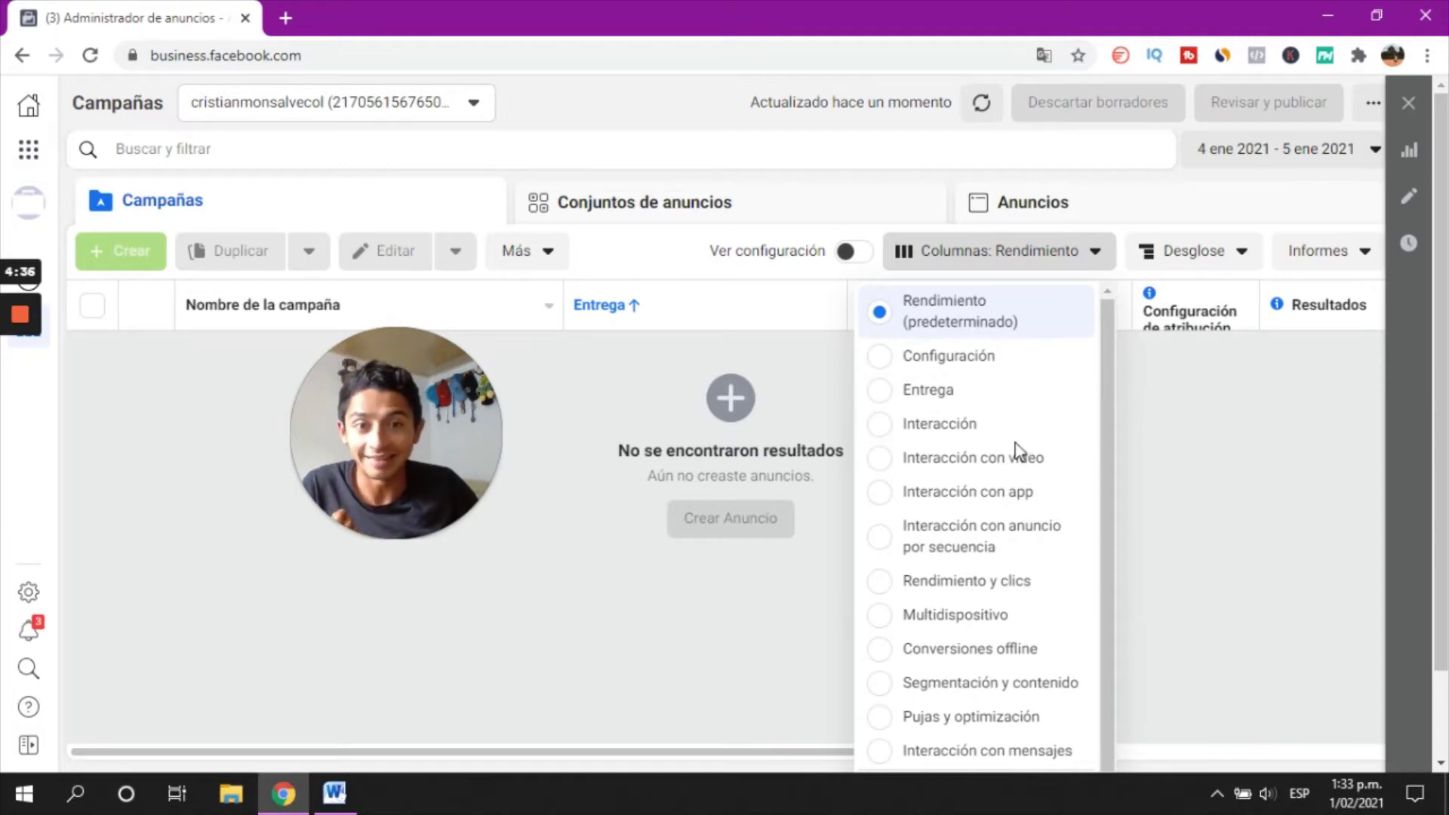
scroll(1026, 389, down, 1)
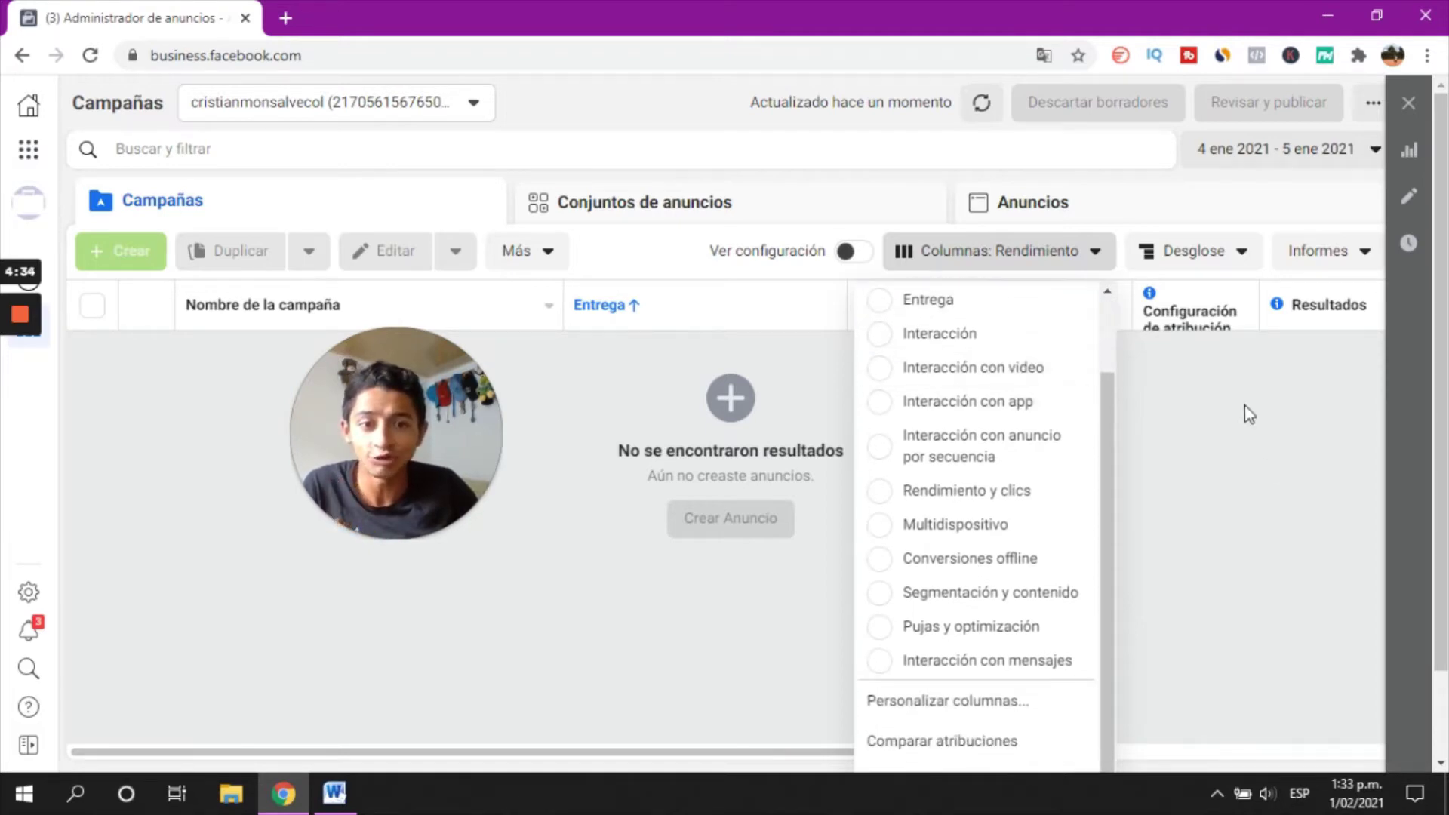
click(976, 708)
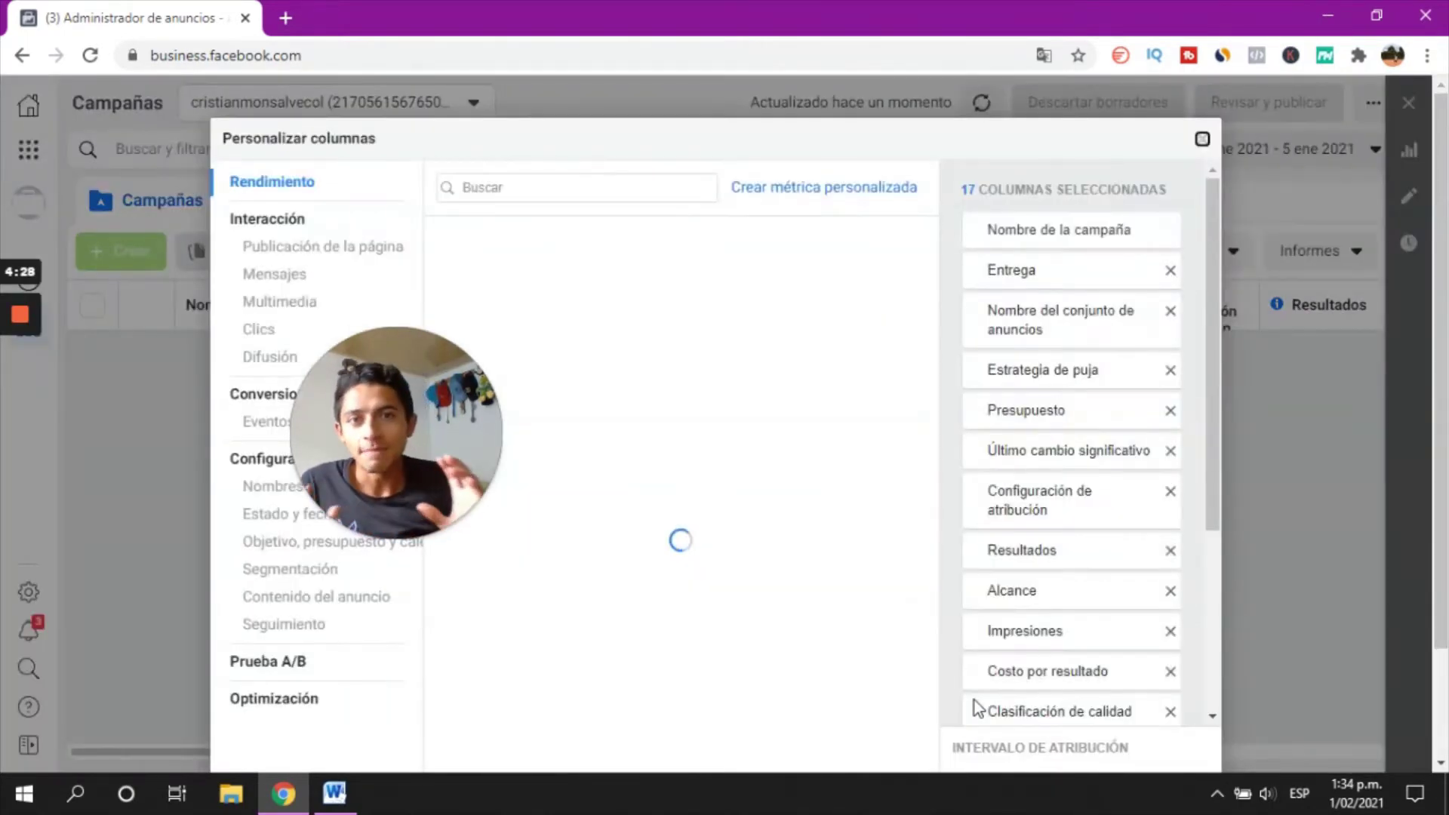
drag(422, 370, 181, 155)
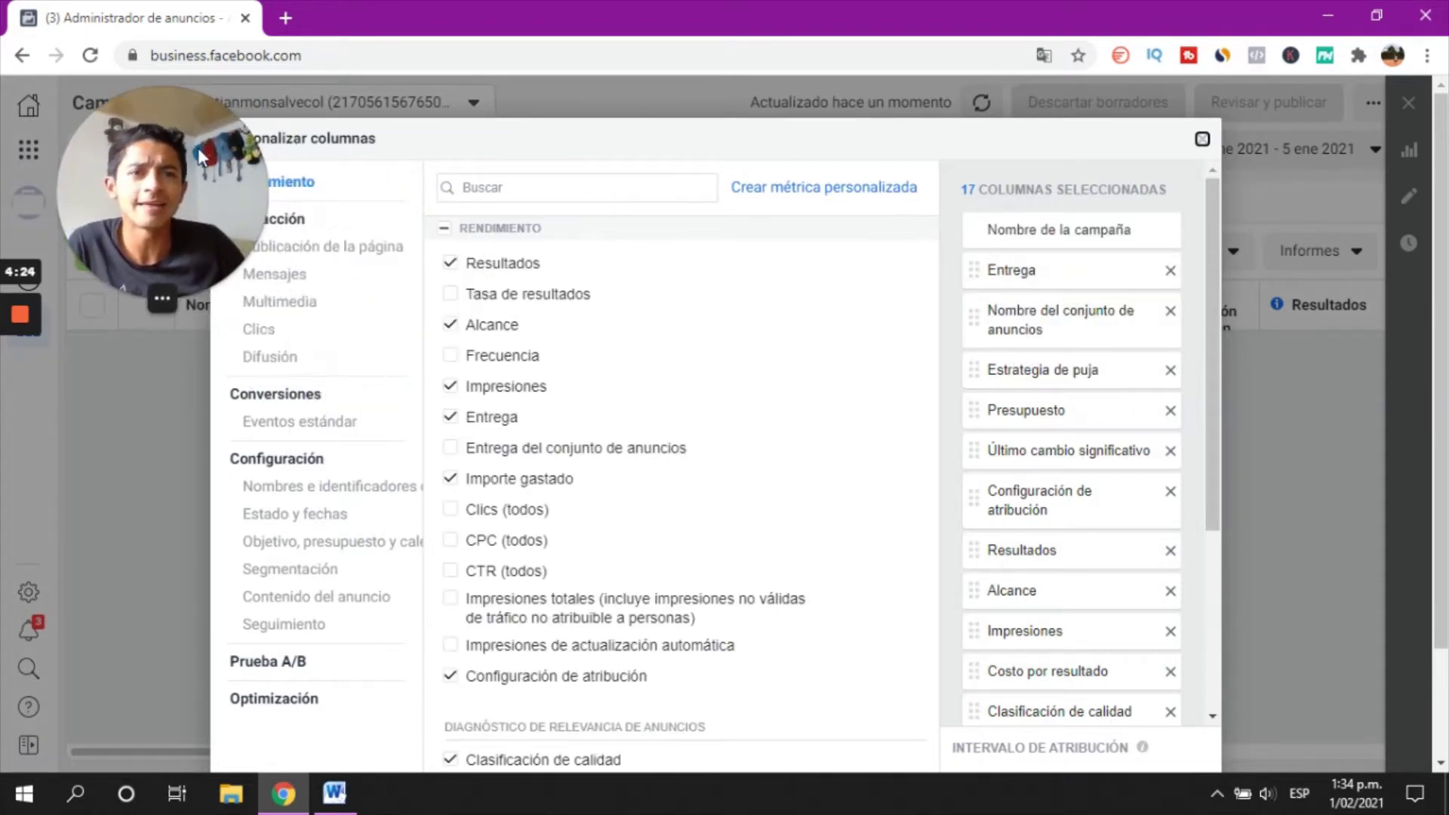
- Remove every removable column from the selected columns, from Entrega through Programación, keeping only Nombre de la campaña
click(1170, 270)
click(1170, 270)
click(1170, 270)
click(1170, 270)
click(1170, 270)
click(1170, 270)
click(1170, 270)
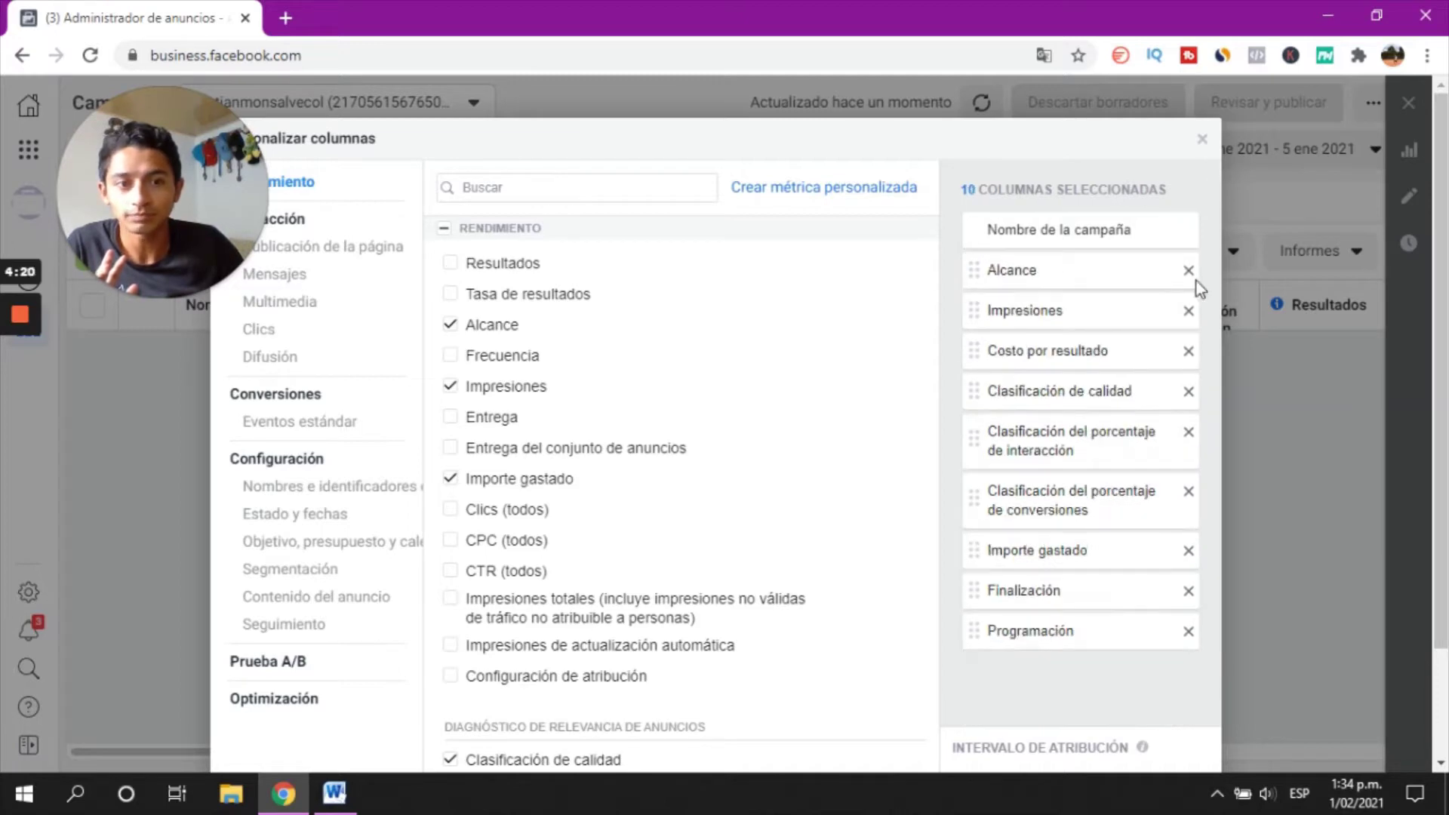
click(1188, 272)
click(1187, 272)
click(1188, 272)
click(1188, 272)
click(1188, 272)
click(1187, 271)
click(1188, 272)
click(1187, 272)
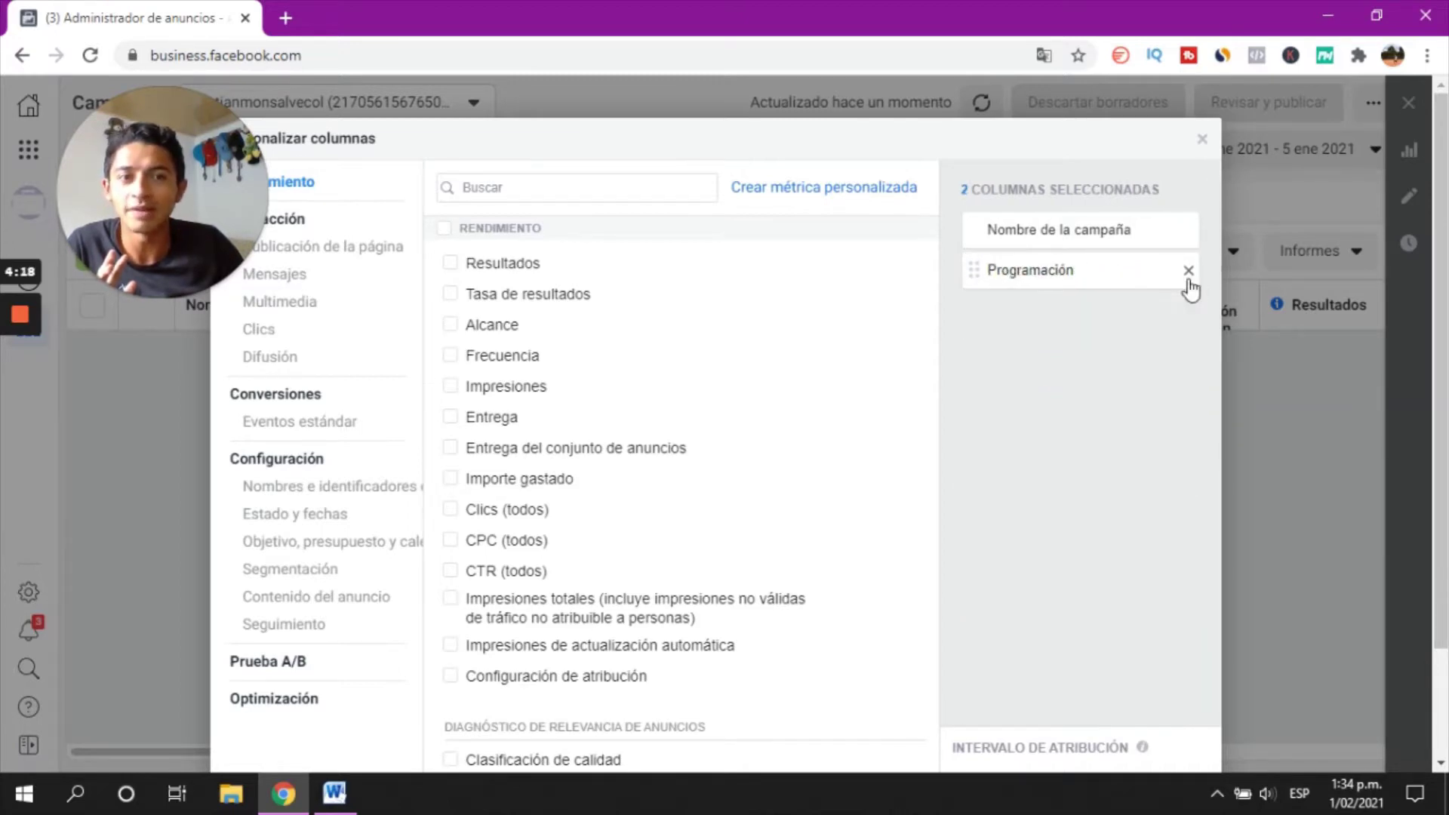
click(1187, 272)
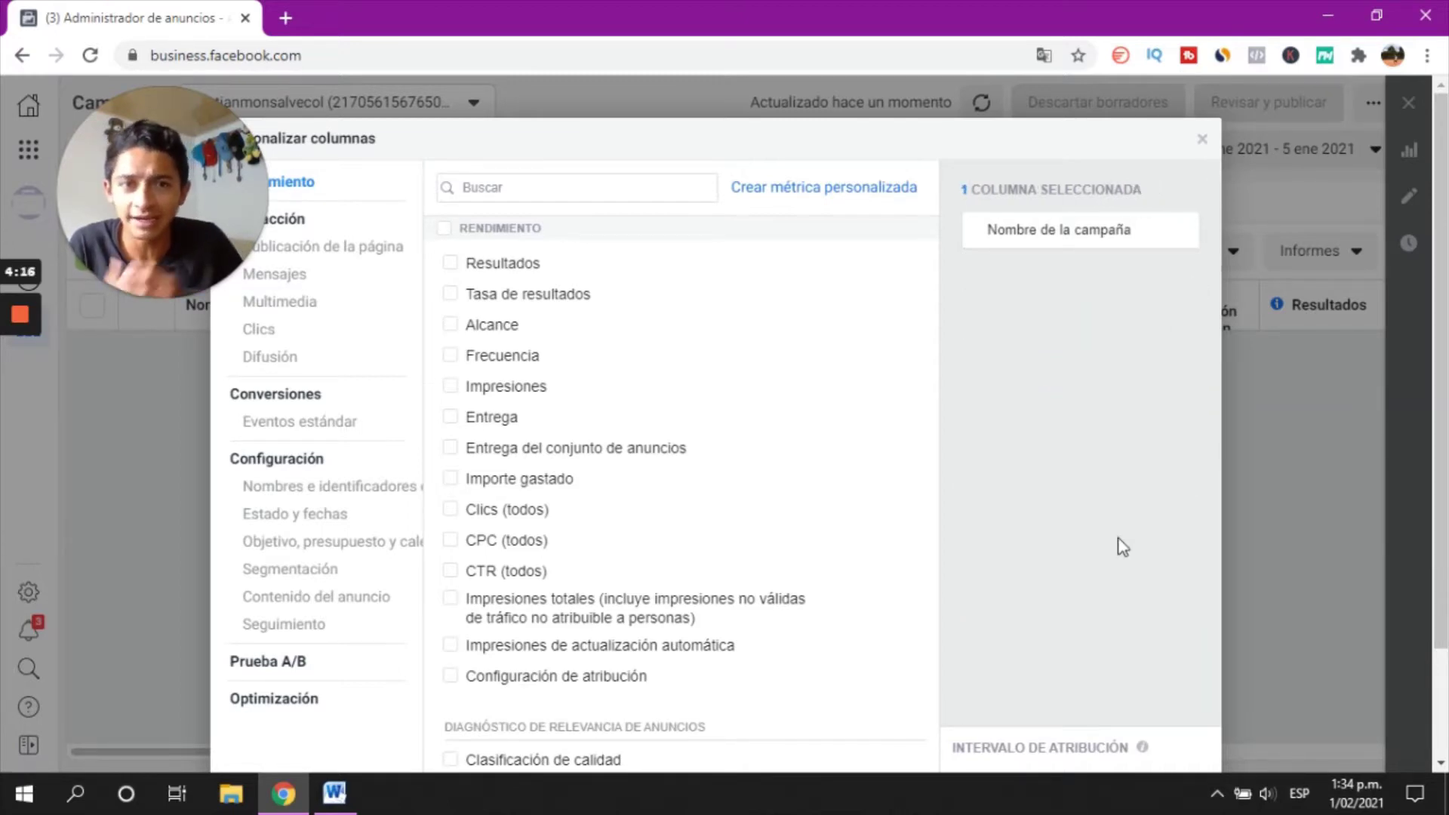
- Consult the metrics list in the Word document, return to Ads Manager in Chrome and add the Entrega column
click(352, 798)
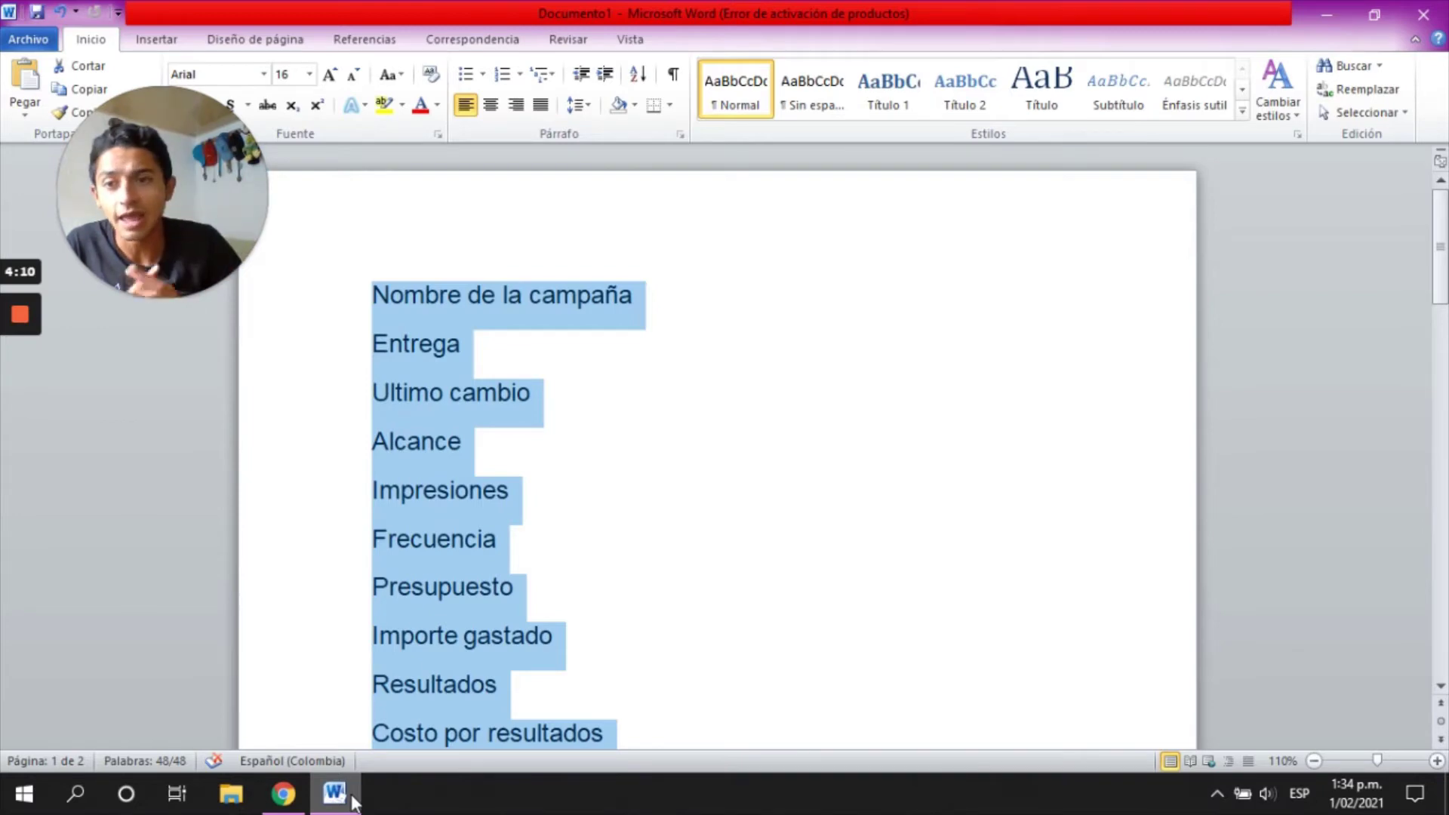
click(670, 405)
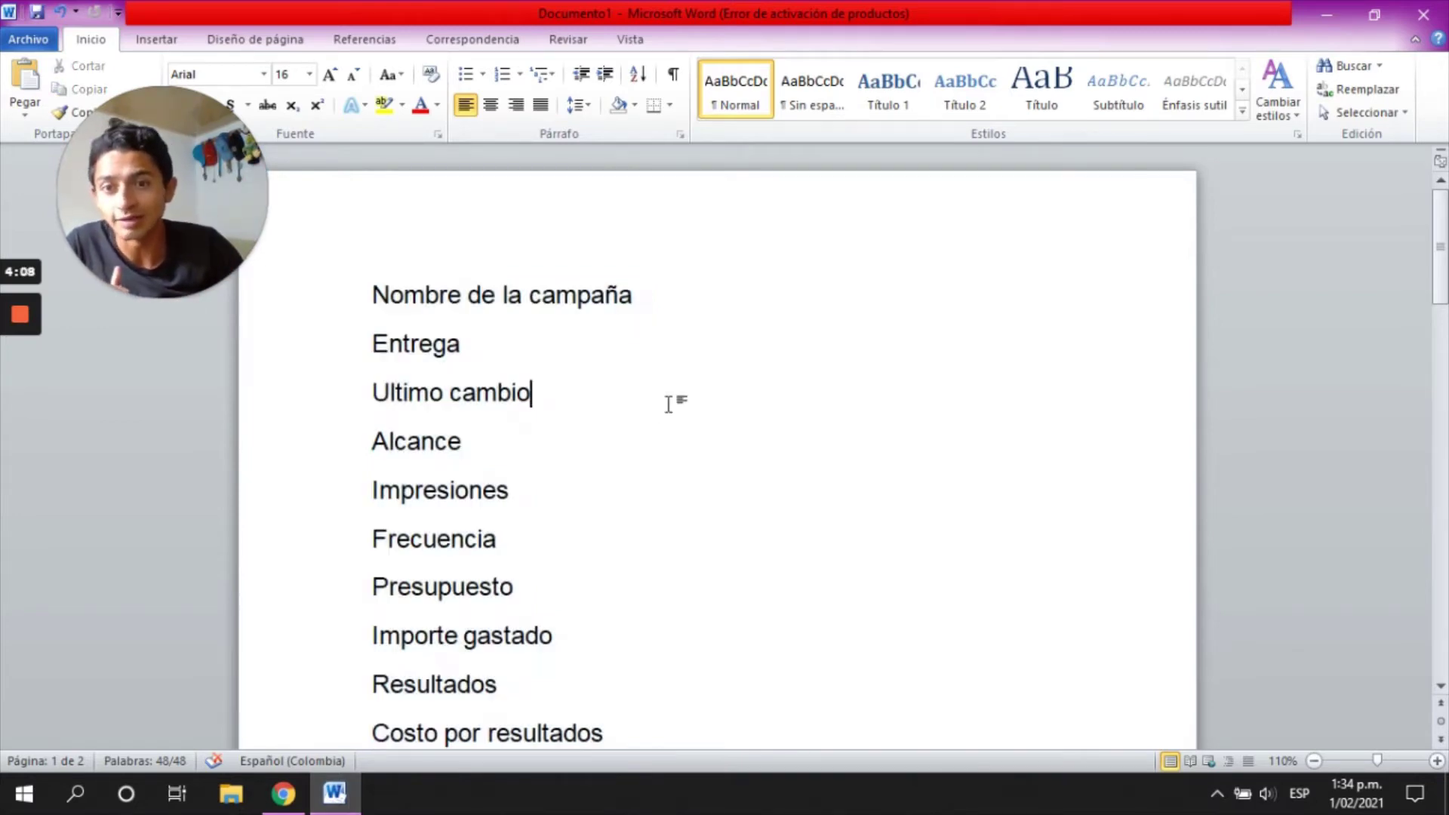
click(283, 793)
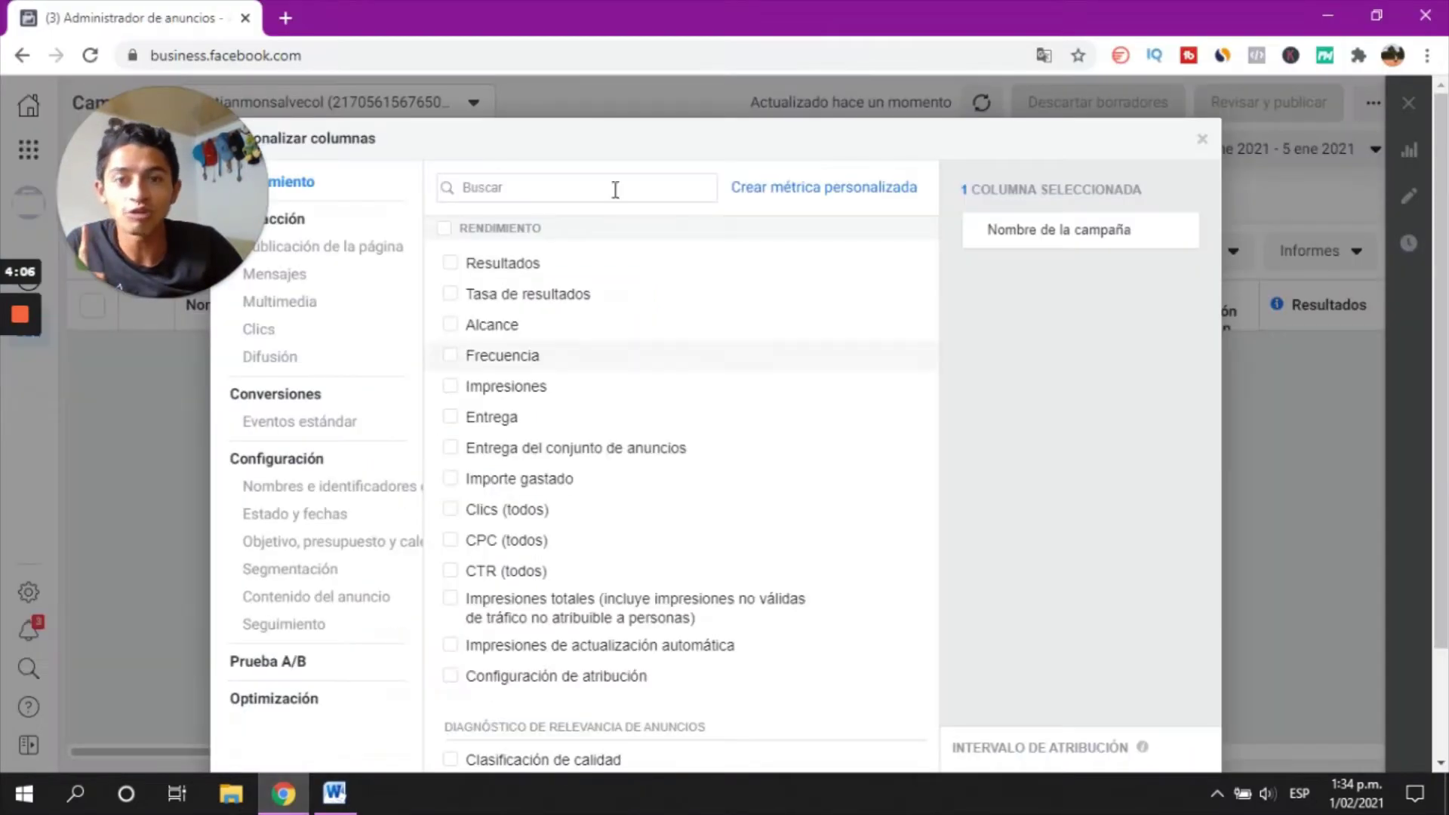
click(624, 187)
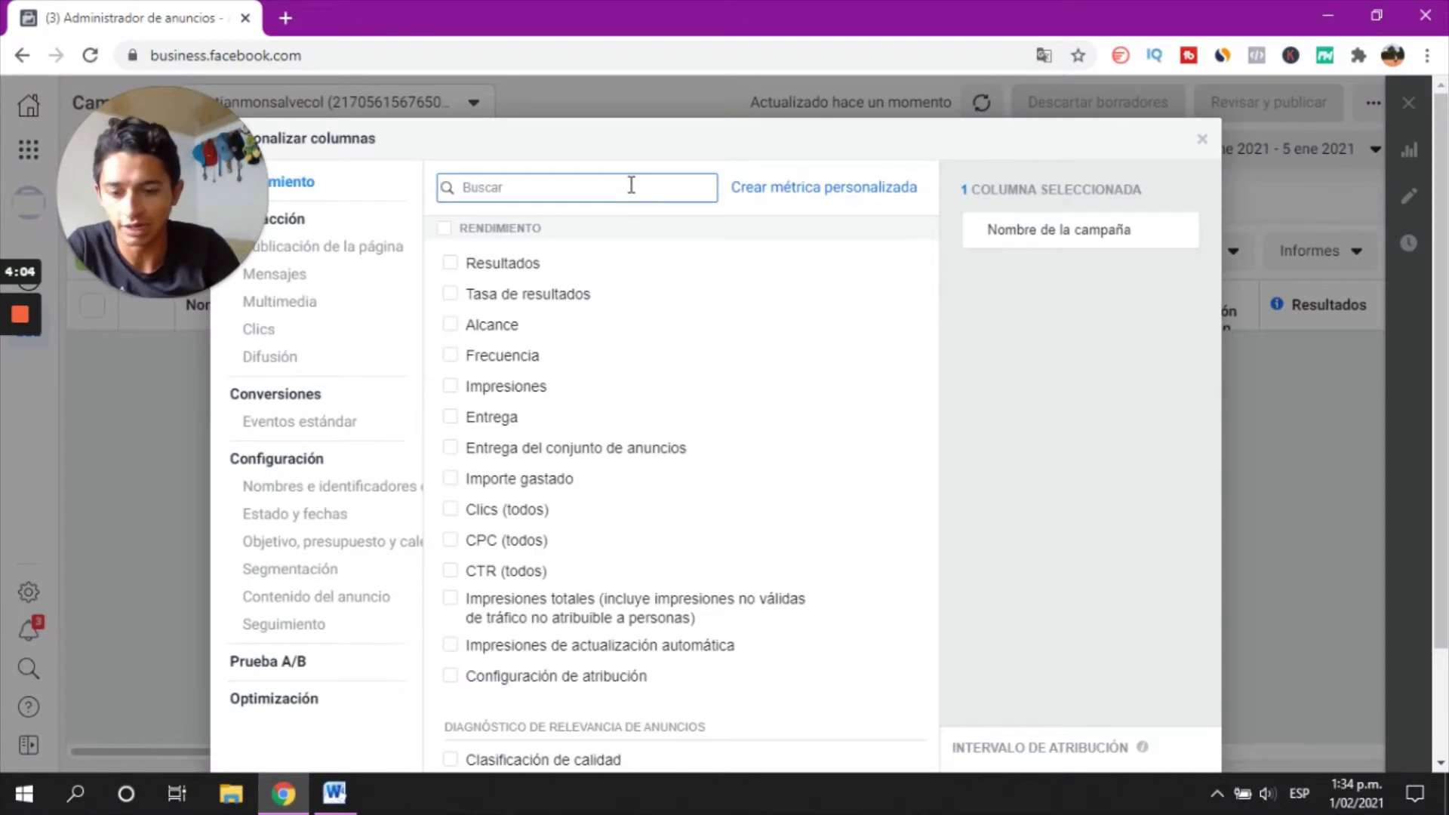
text(entre)
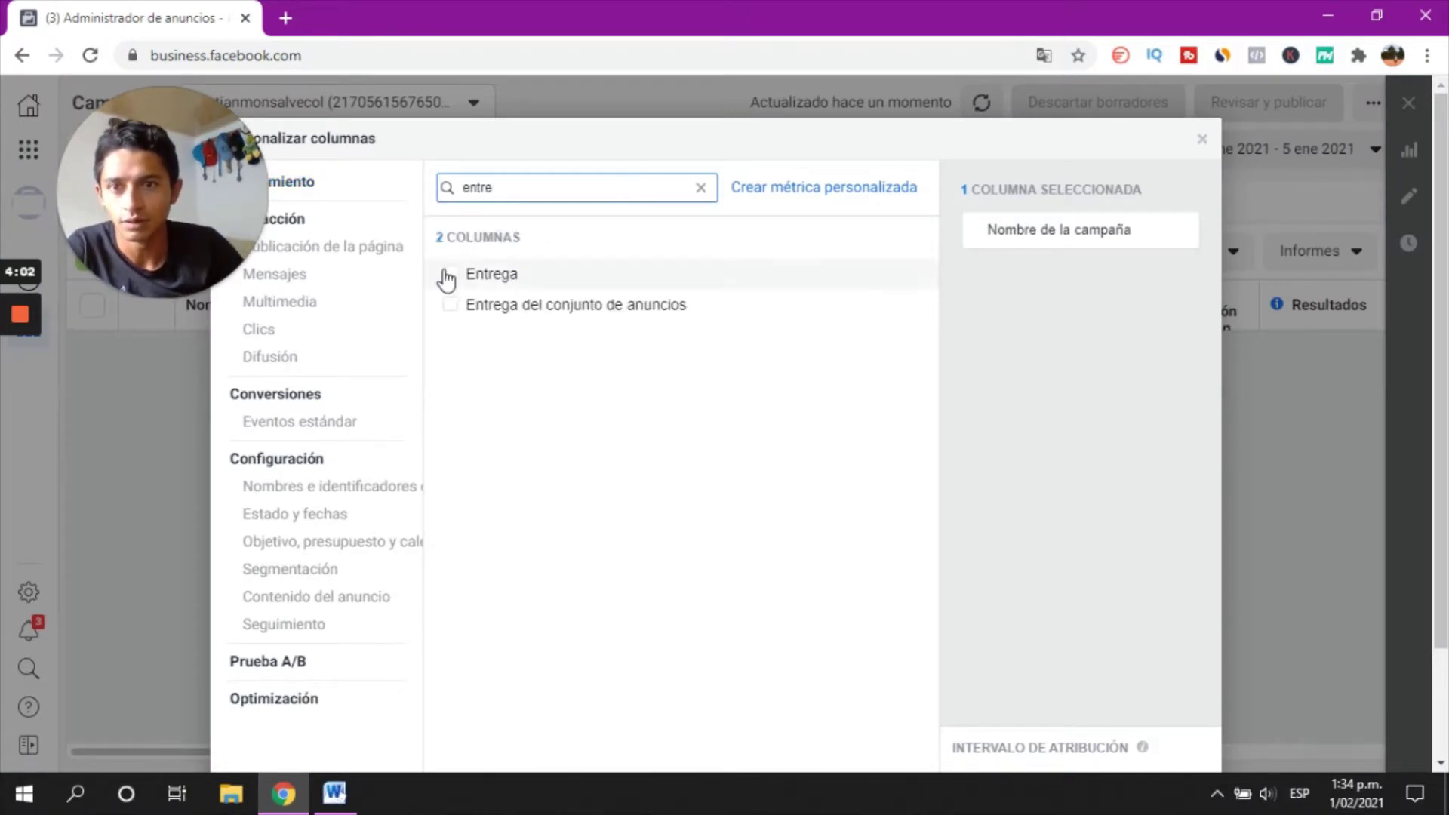
click(453, 274)
- Search for and add the Último cambio significativo and Alcance columns
key(ctrl+a)
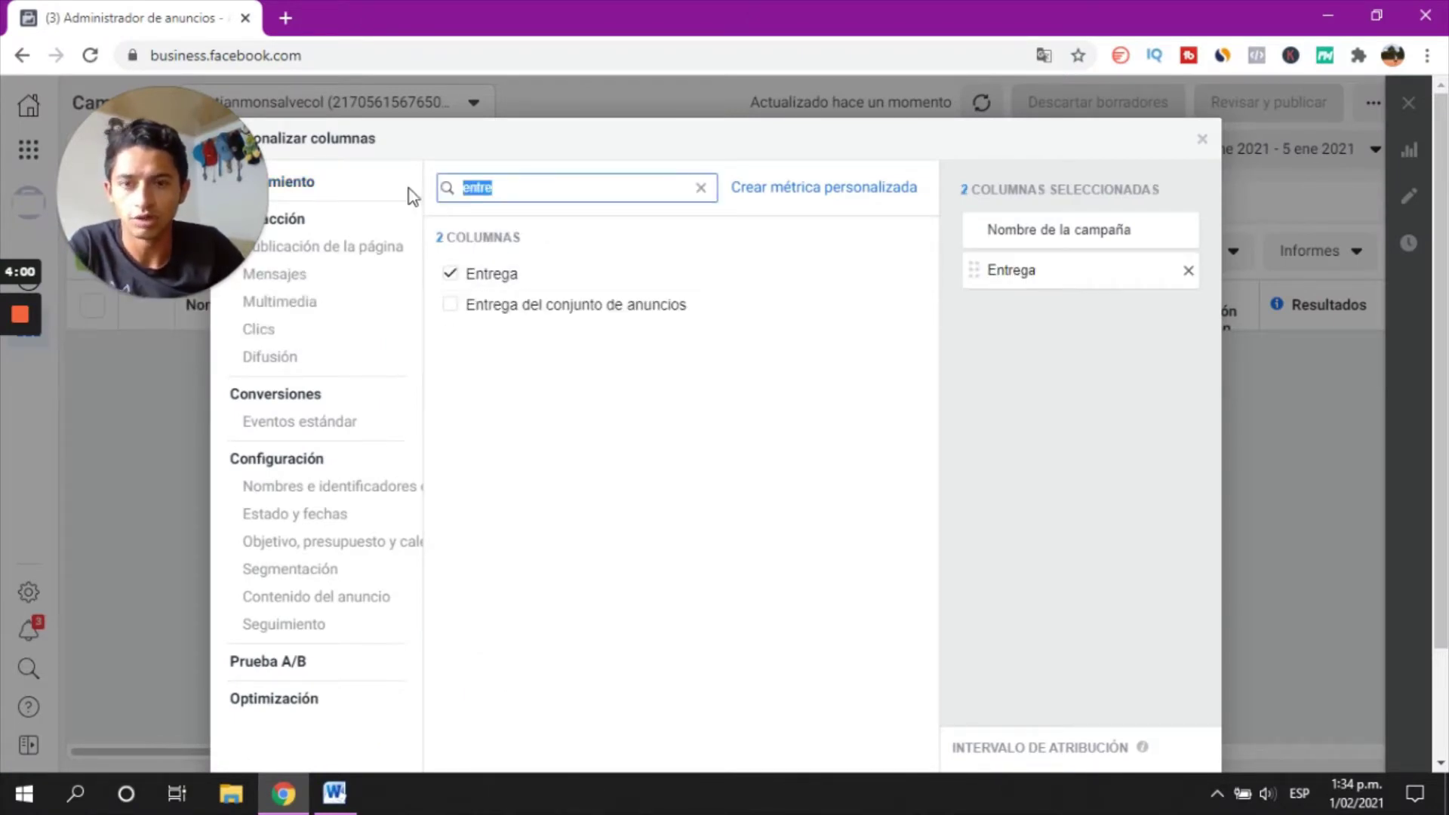
text(camb)
click(560, 277)
key(ctrl+a)
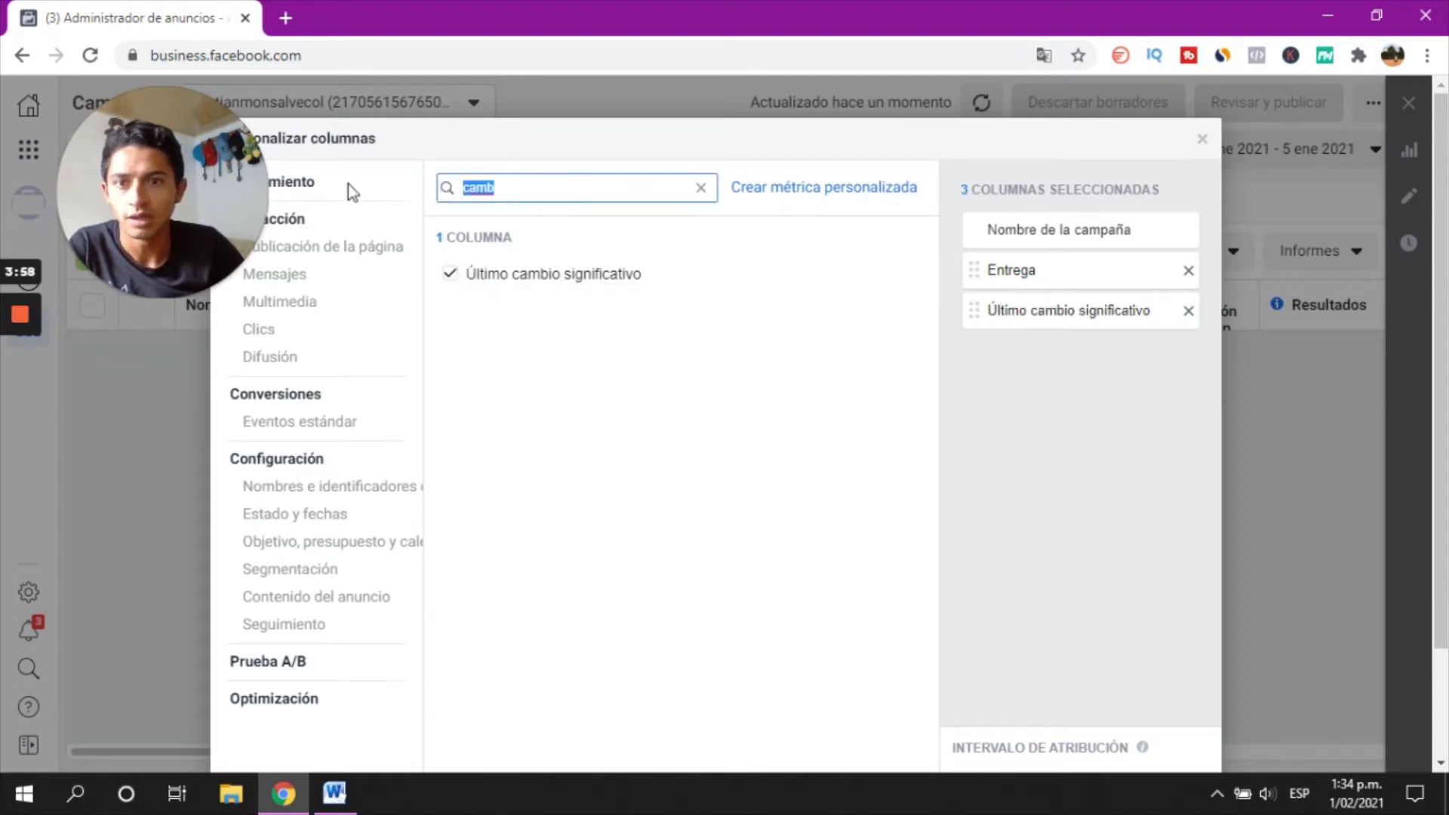
text(alcan)
click(521, 276)
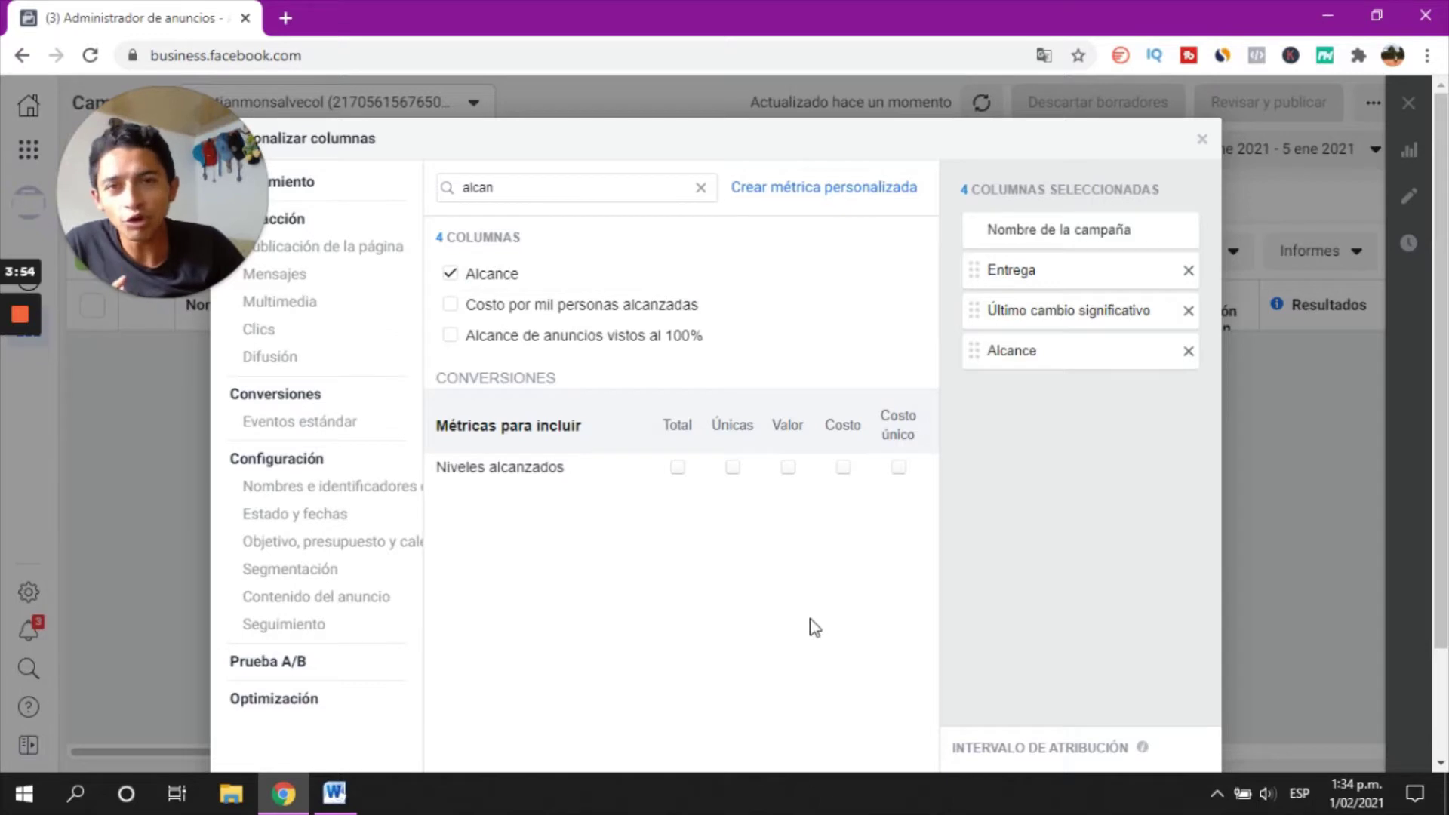
drag(178, 208, 171, 541)
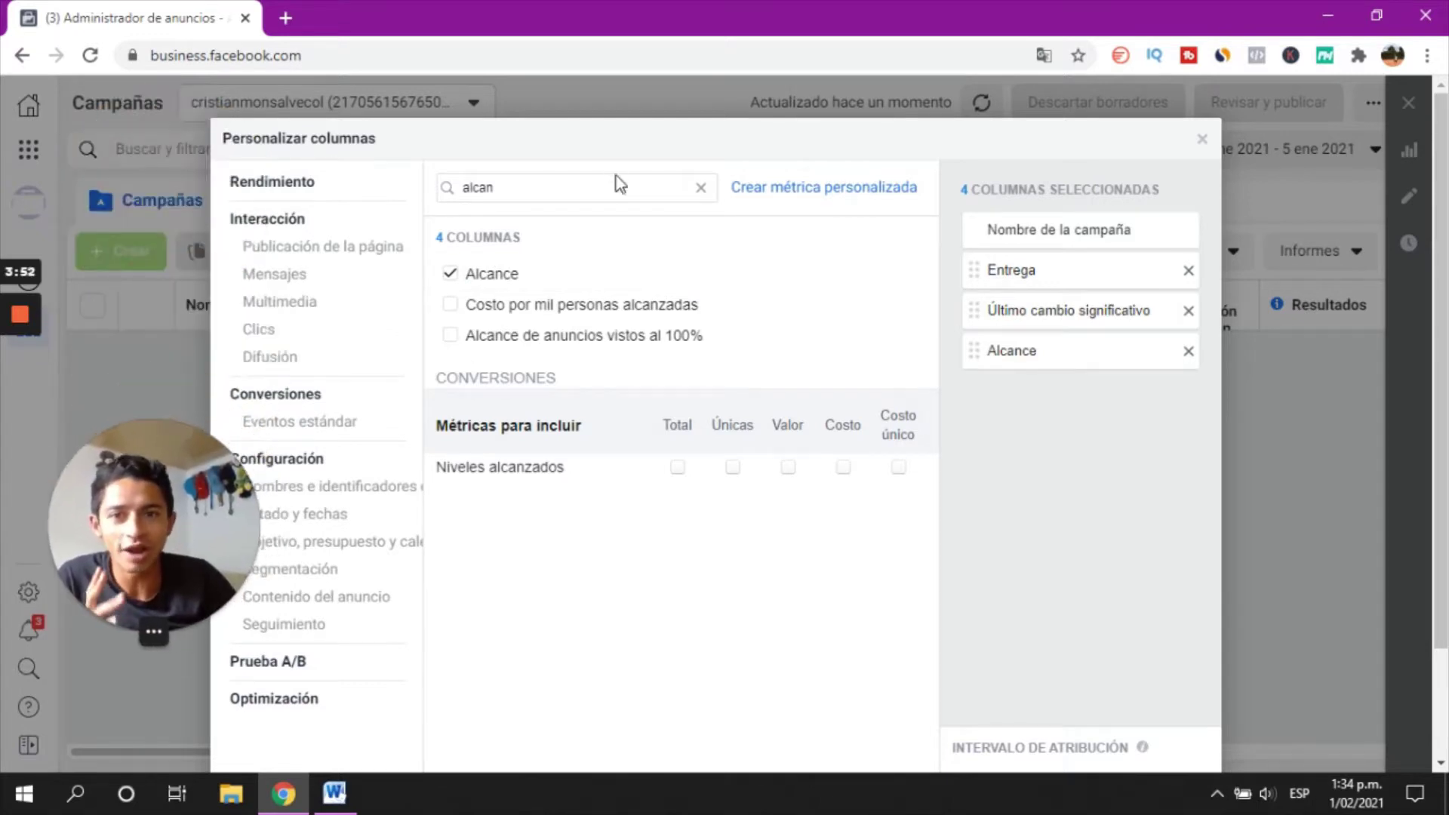
mouse_move(449, 276)
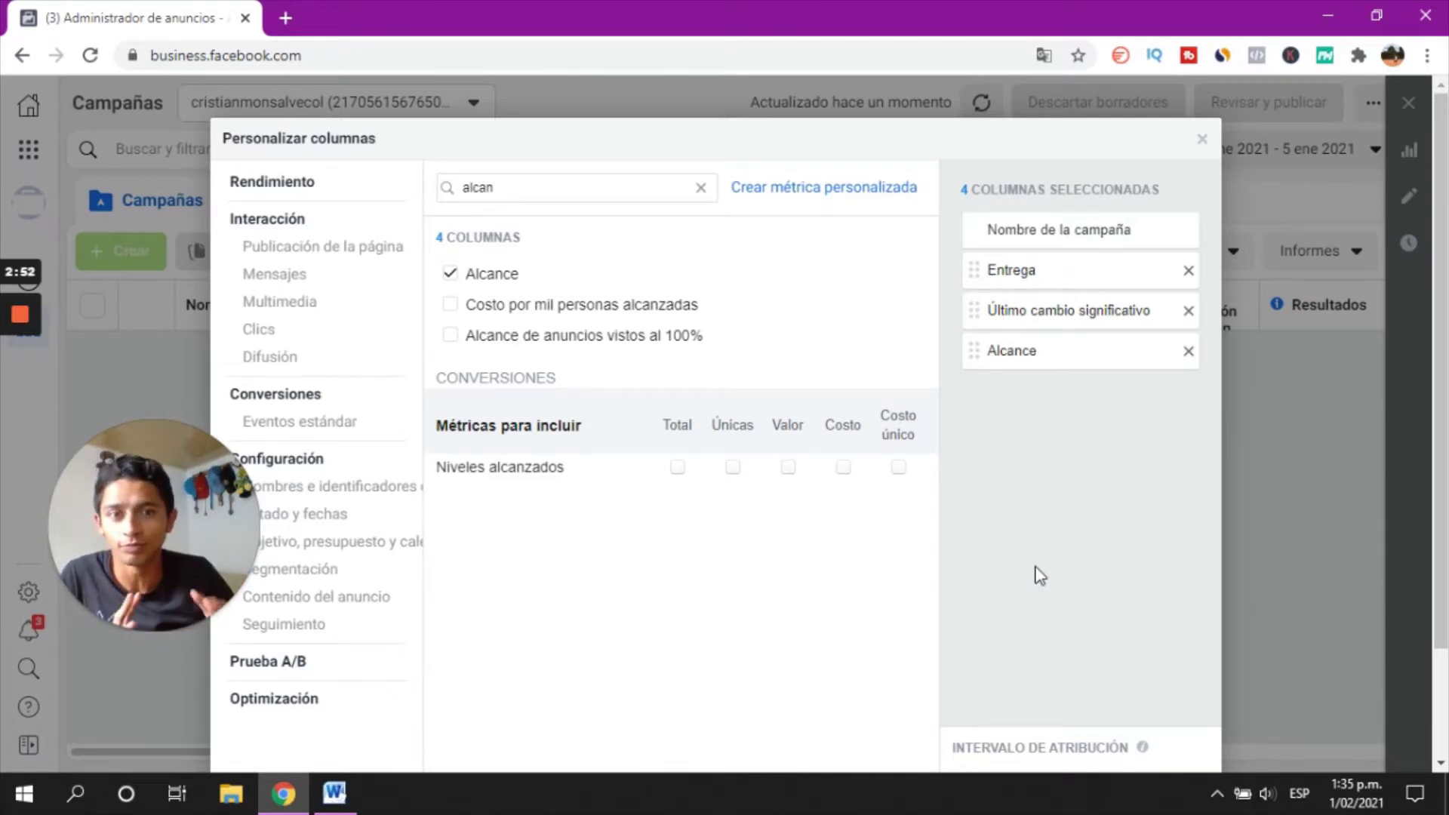
- Highlight Impresiones, Frecuencia and Presupuesto in the Word list, and add the Impresiones column in Ads Manager in Chrome
click(334, 792)
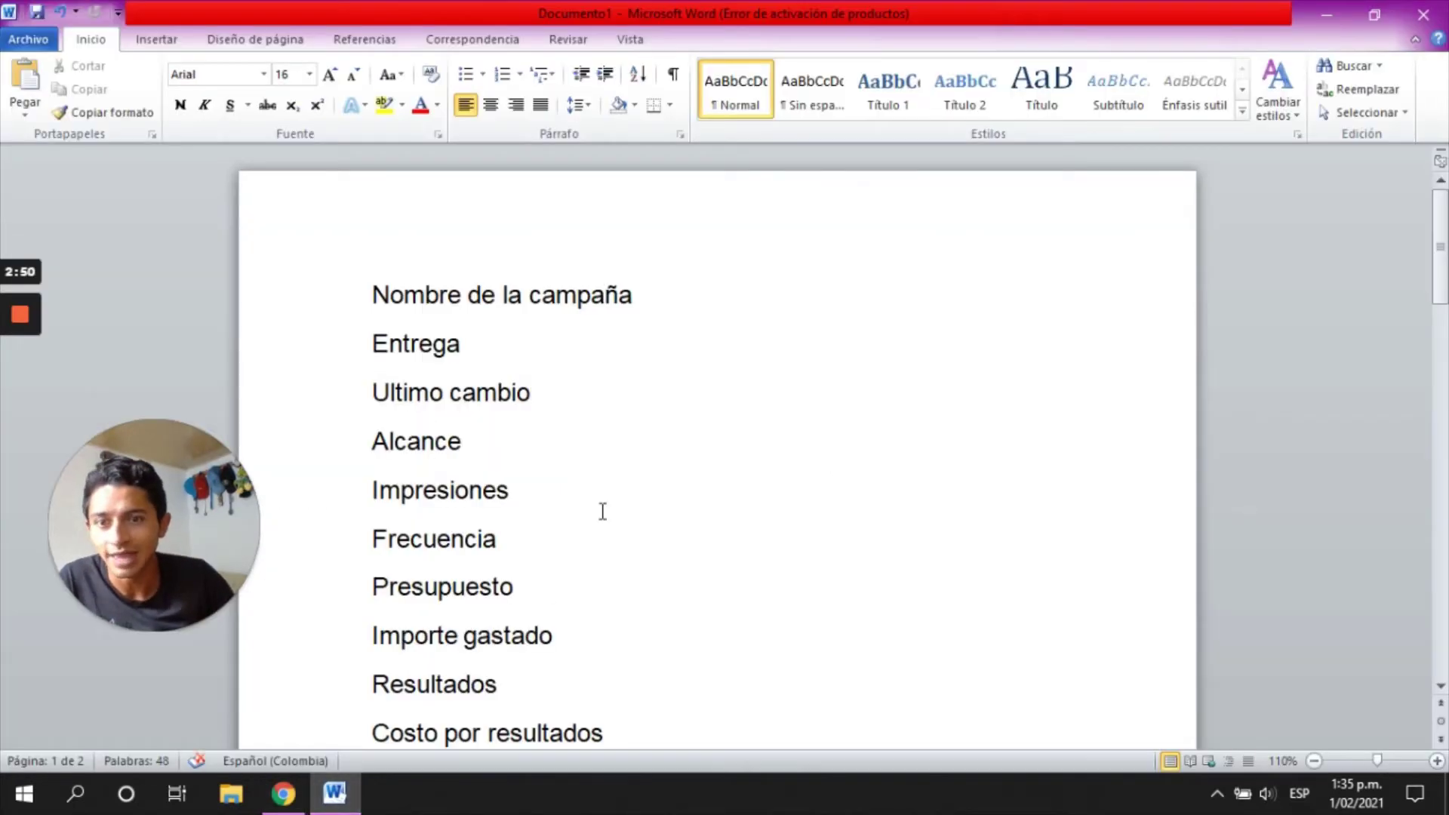
scroll(408, 309, up, 1)
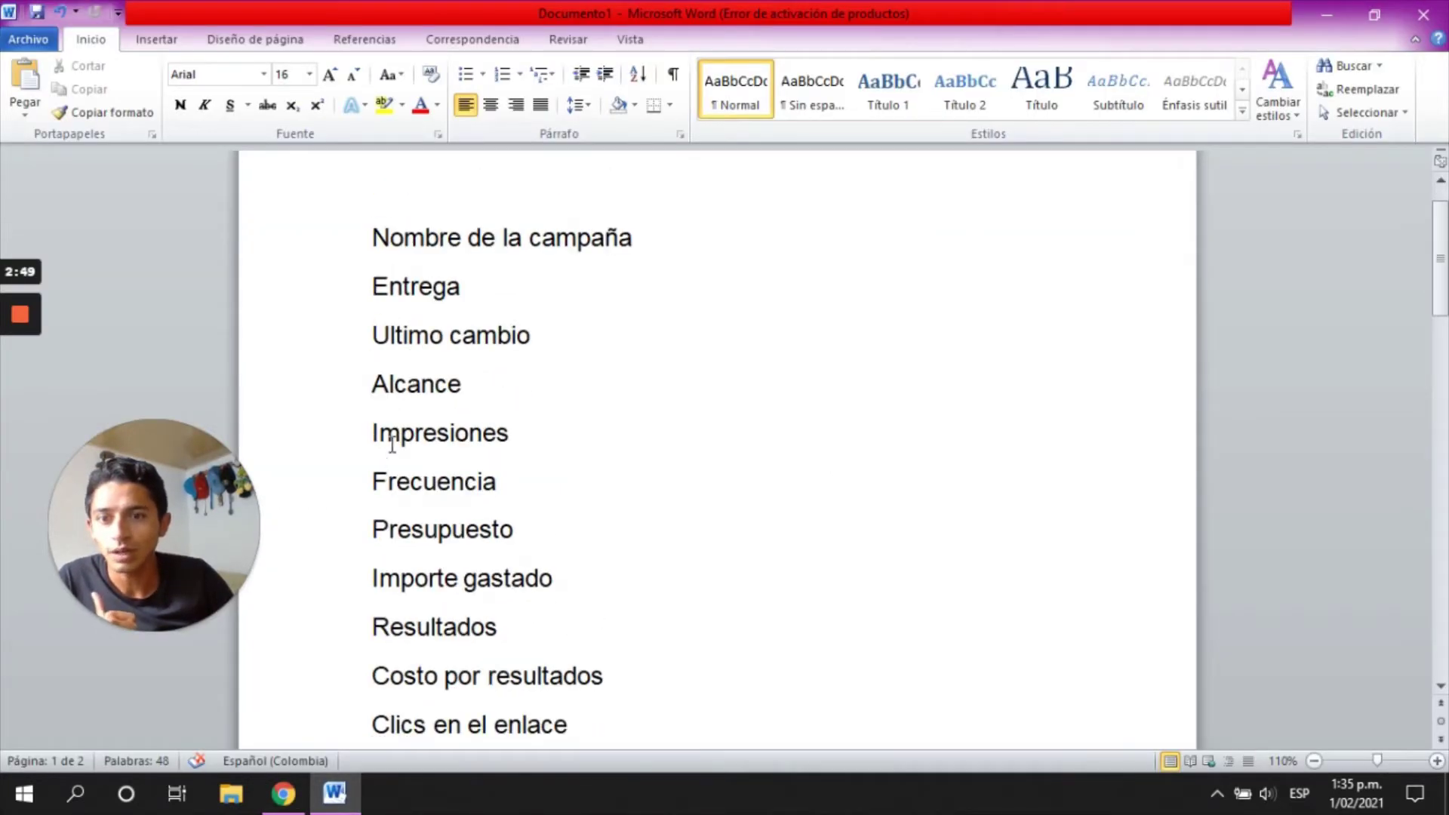
drag(372, 432, 530, 523)
click(283, 793)
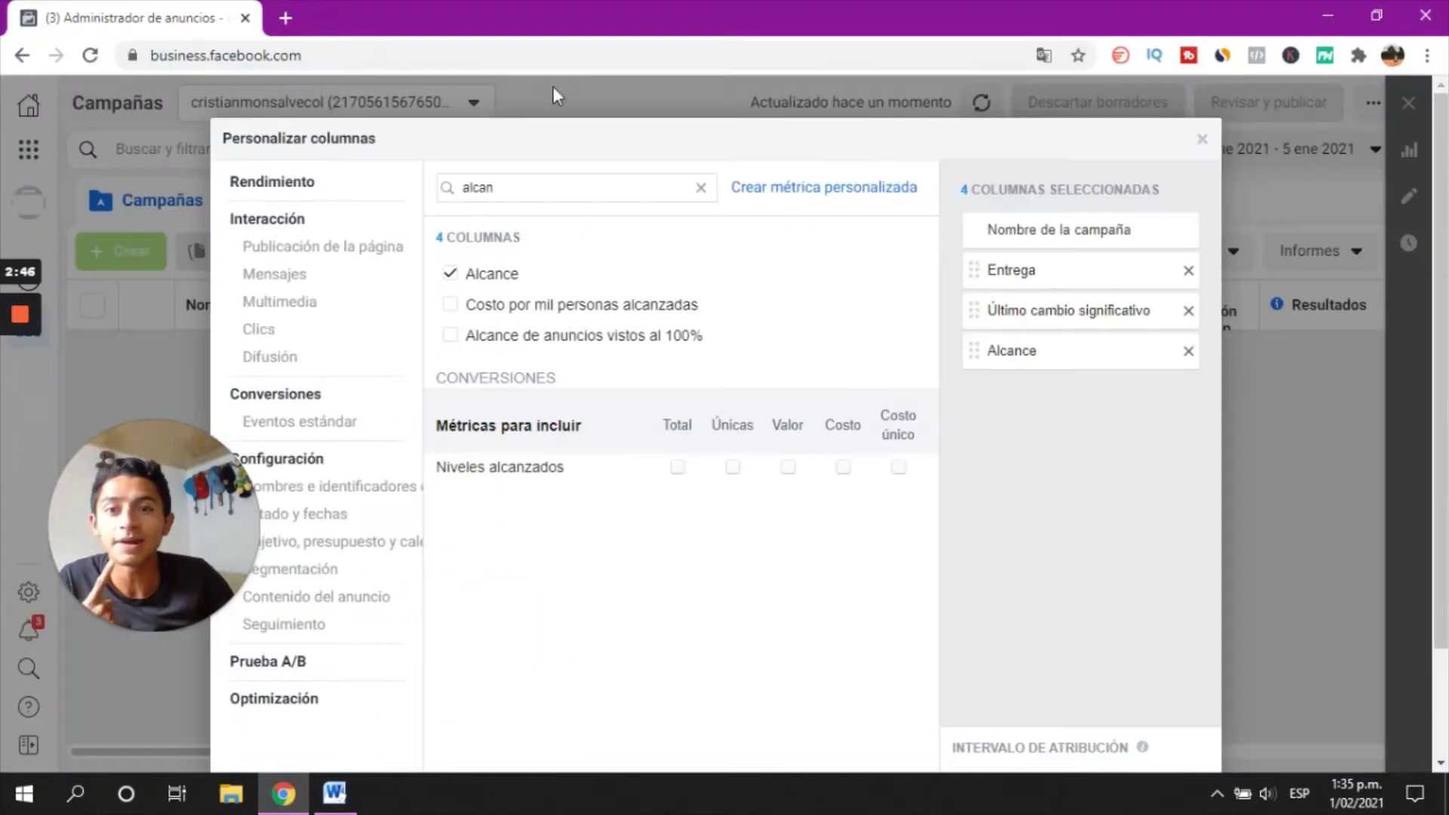
click(546, 192)
key(BackSpace)
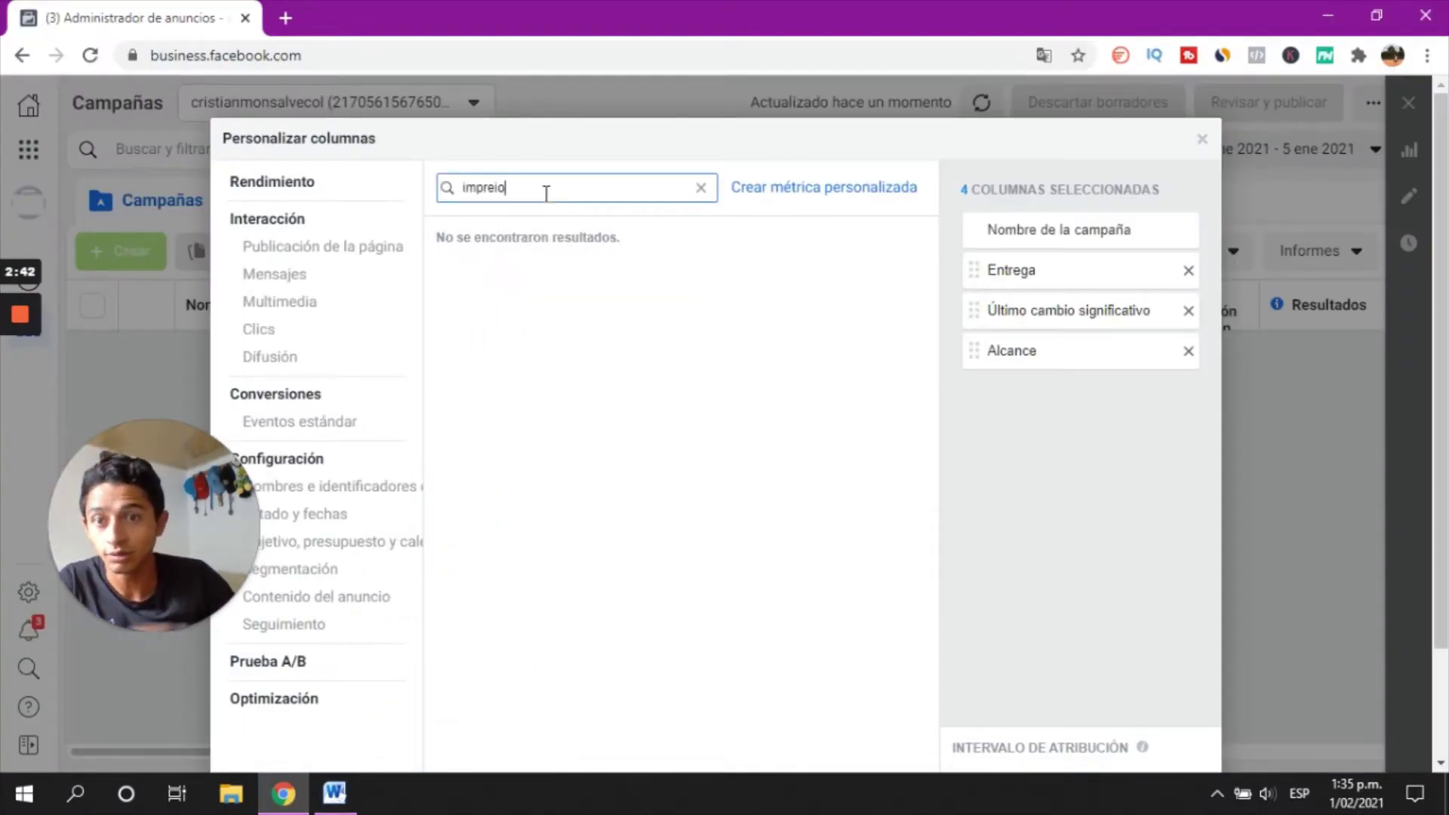
click(450, 273)
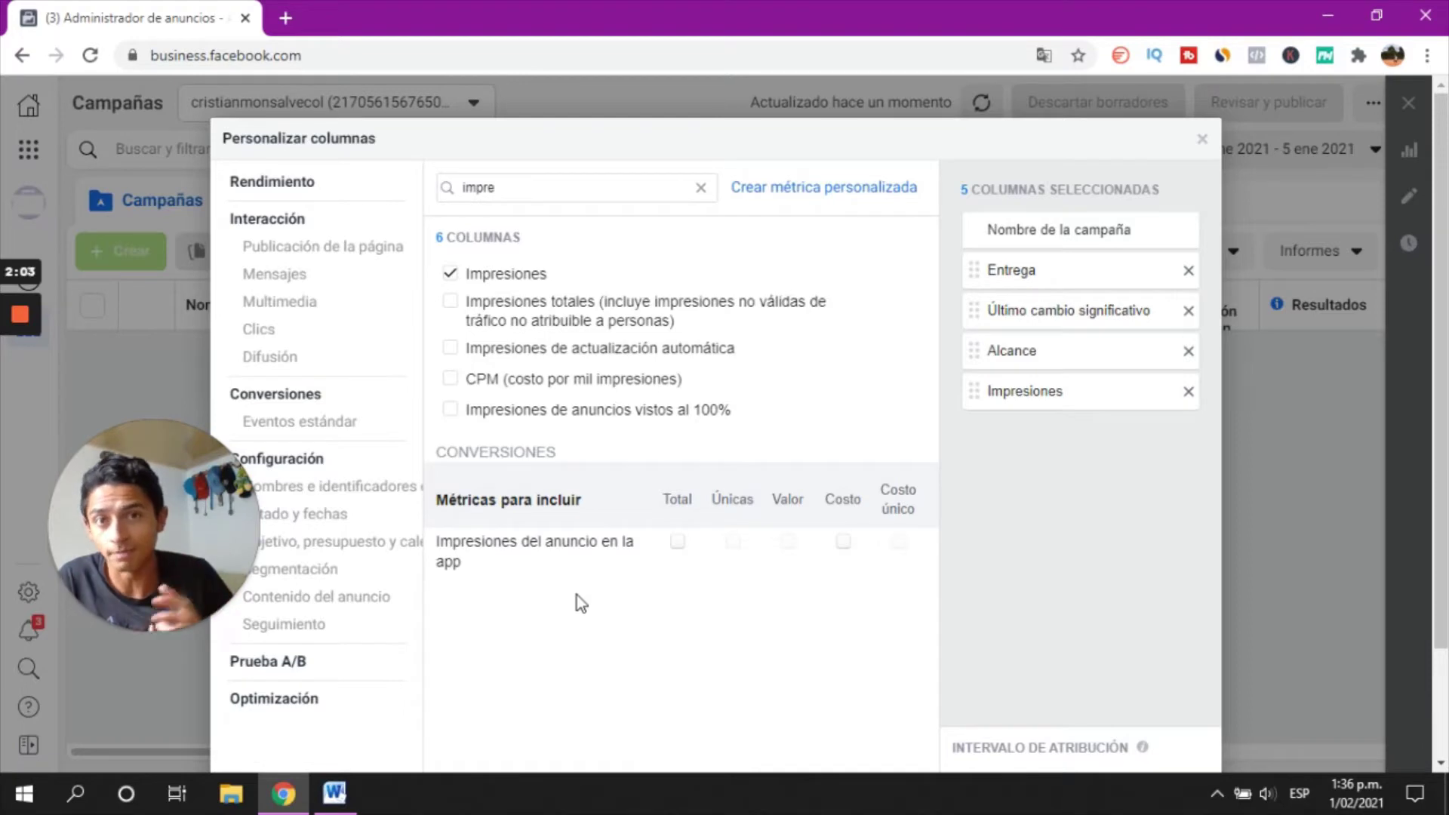
- Check the Word list for the metric after Impresiones and add the Frecuencia column in Ads Manager in Chrome
click(346, 794)
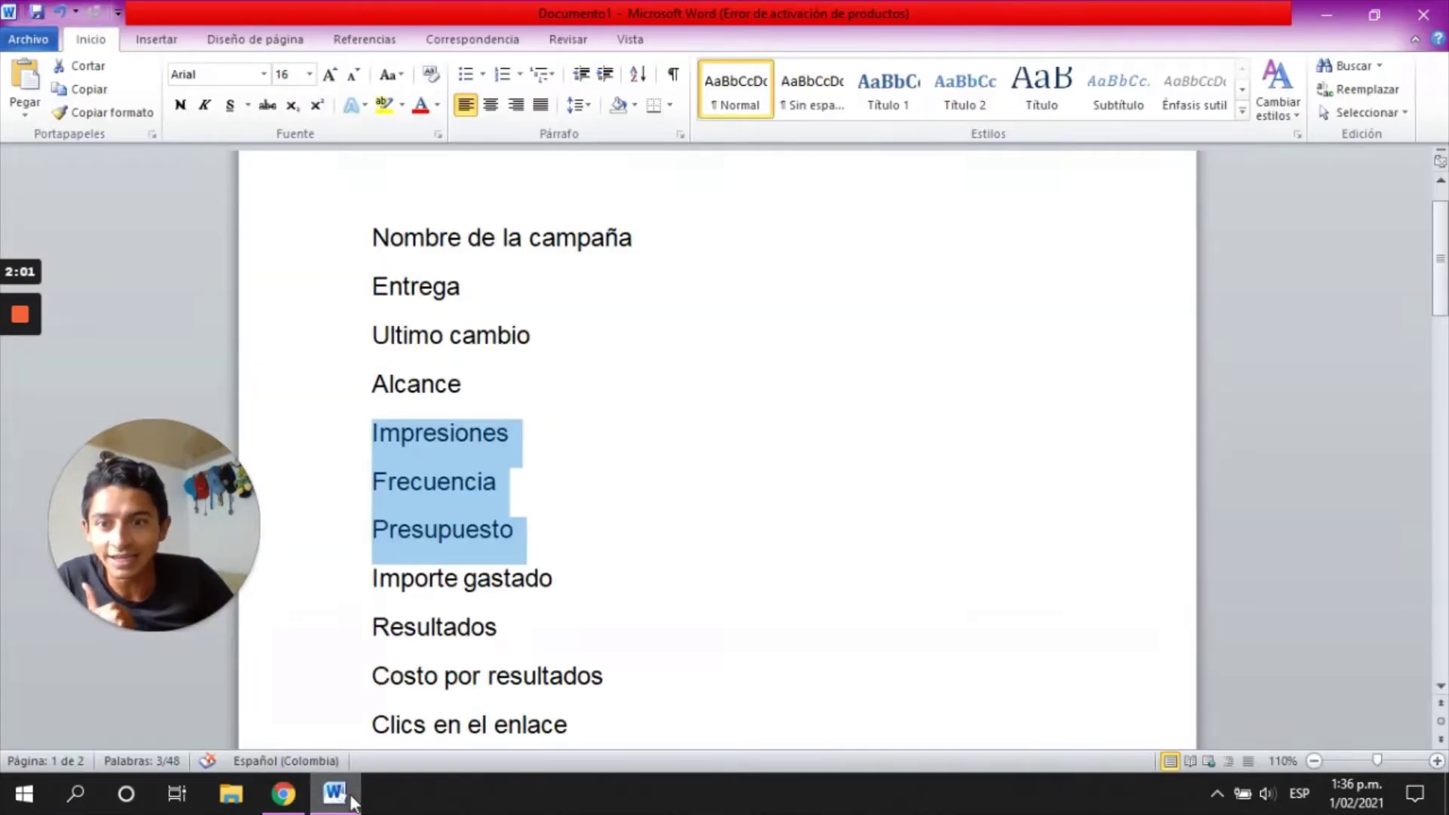
click(283, 794)
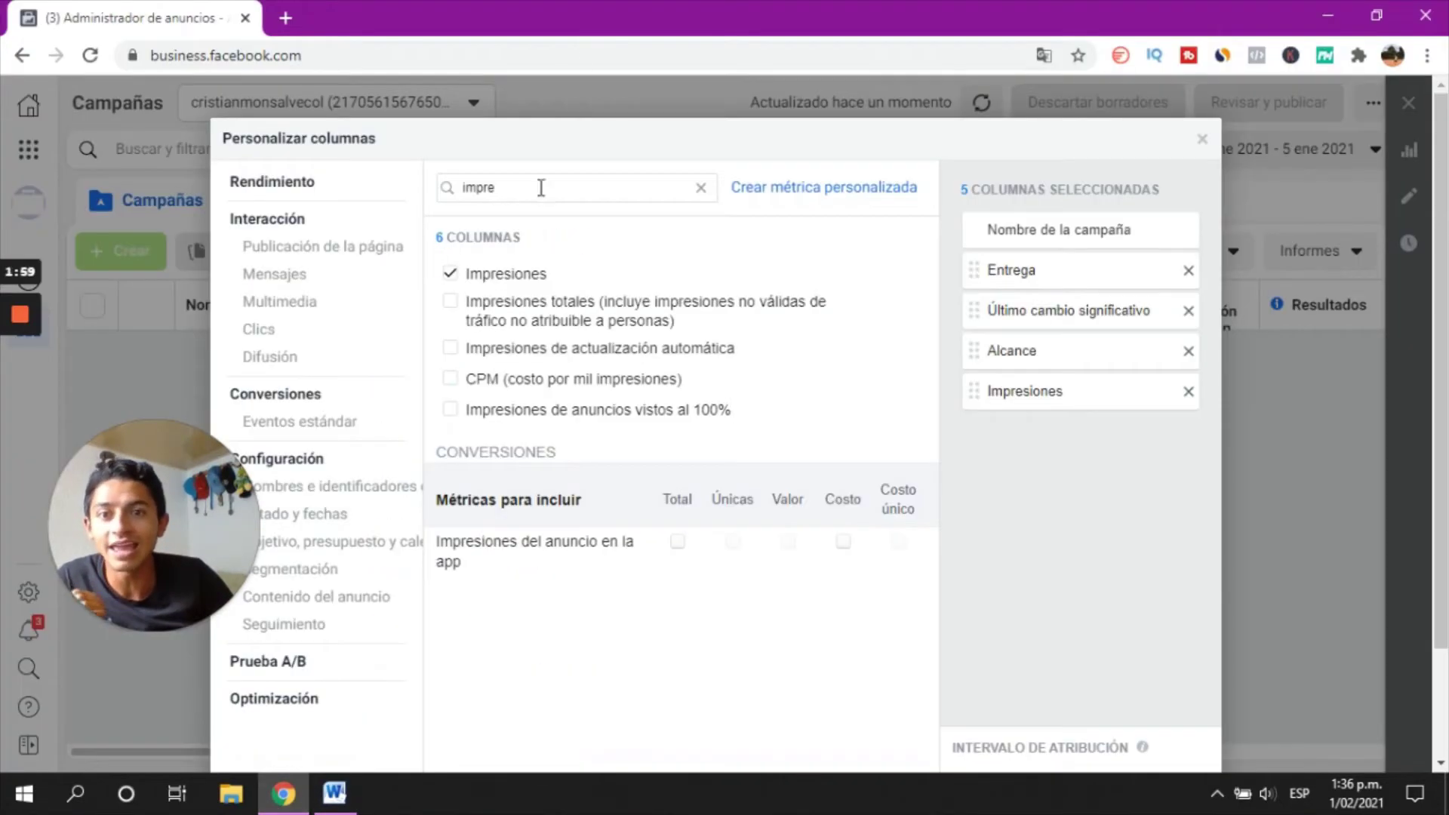
drag(540, 187, 407, 185)
text(frecu)
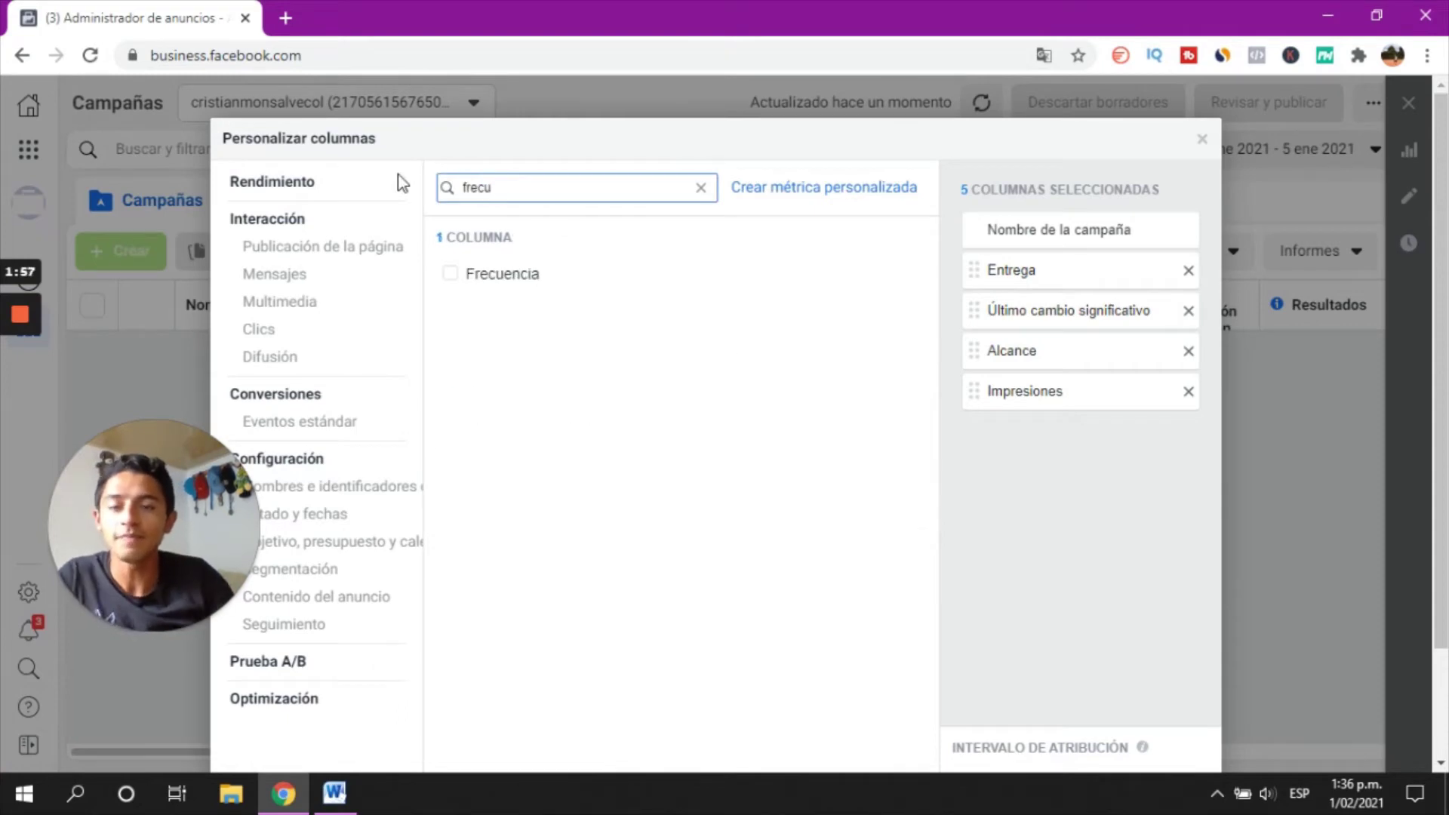
click(449, 274)
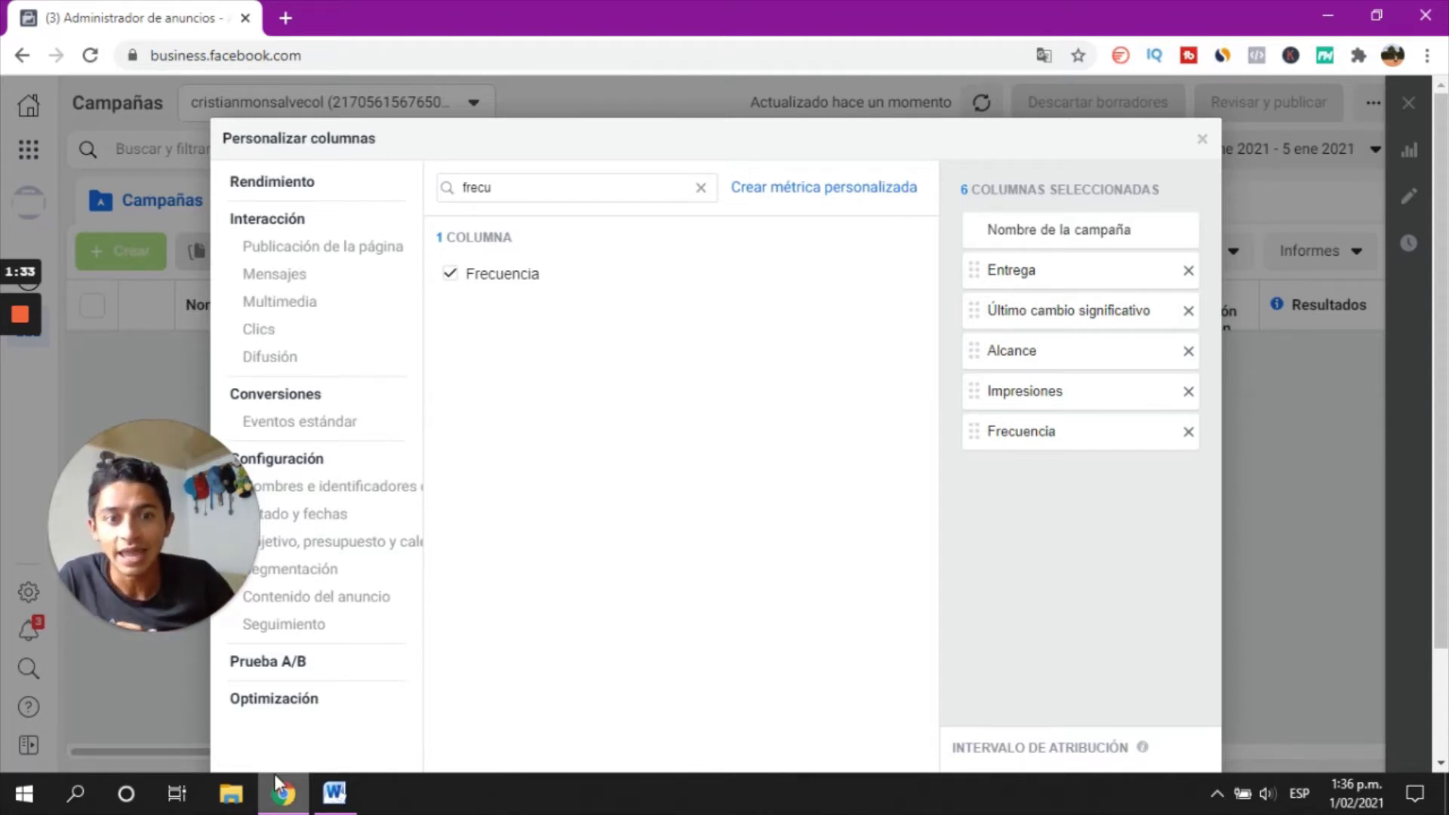
- Check the Word list again and add the Presupuesto column, not Presupuesto restante, in Ads Manager in Chrome
click(334, 793)
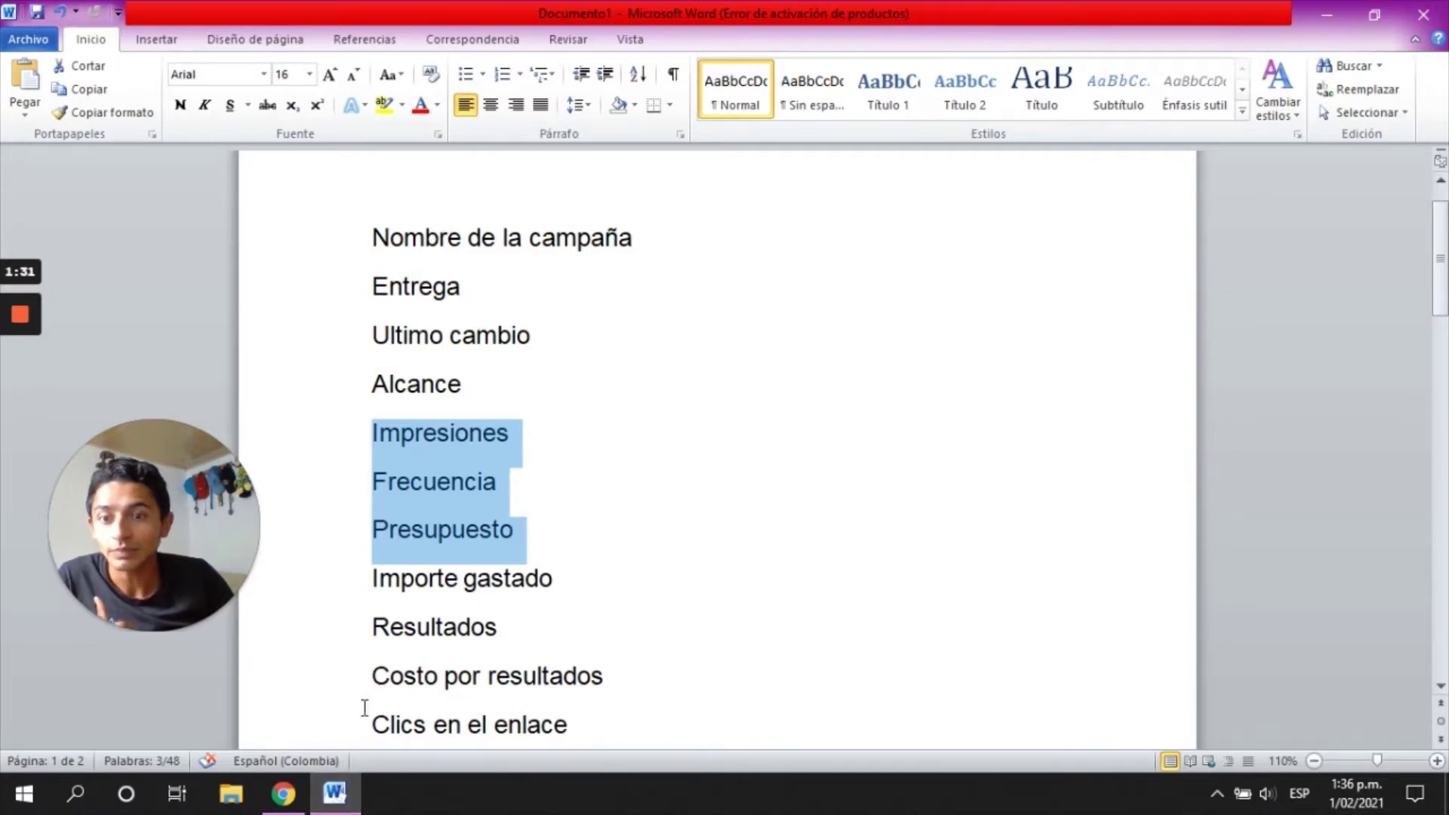
click(283, 793)
drag(589, 184, 411, 197)
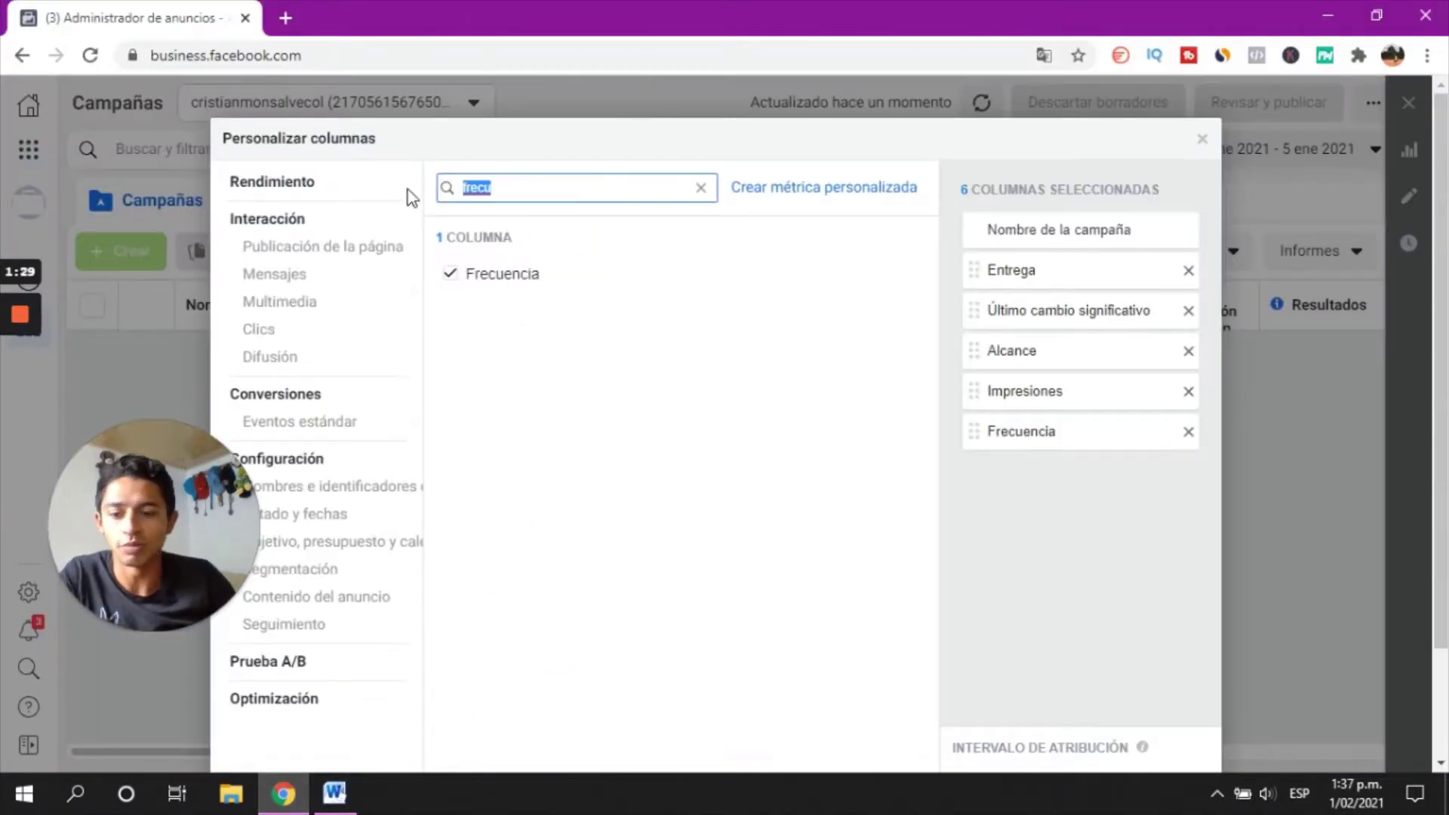
text(presupue)
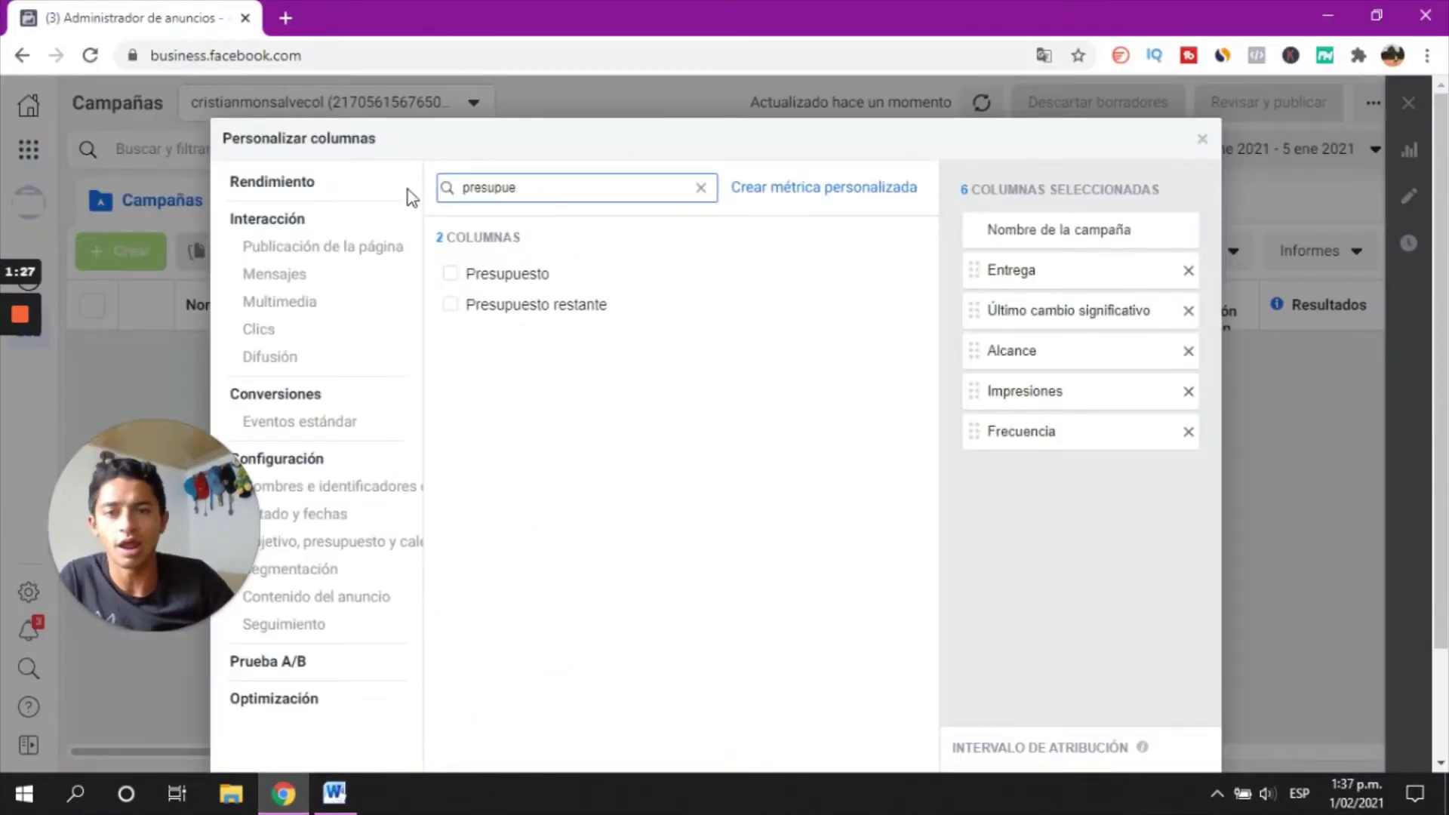
click(451, 276)
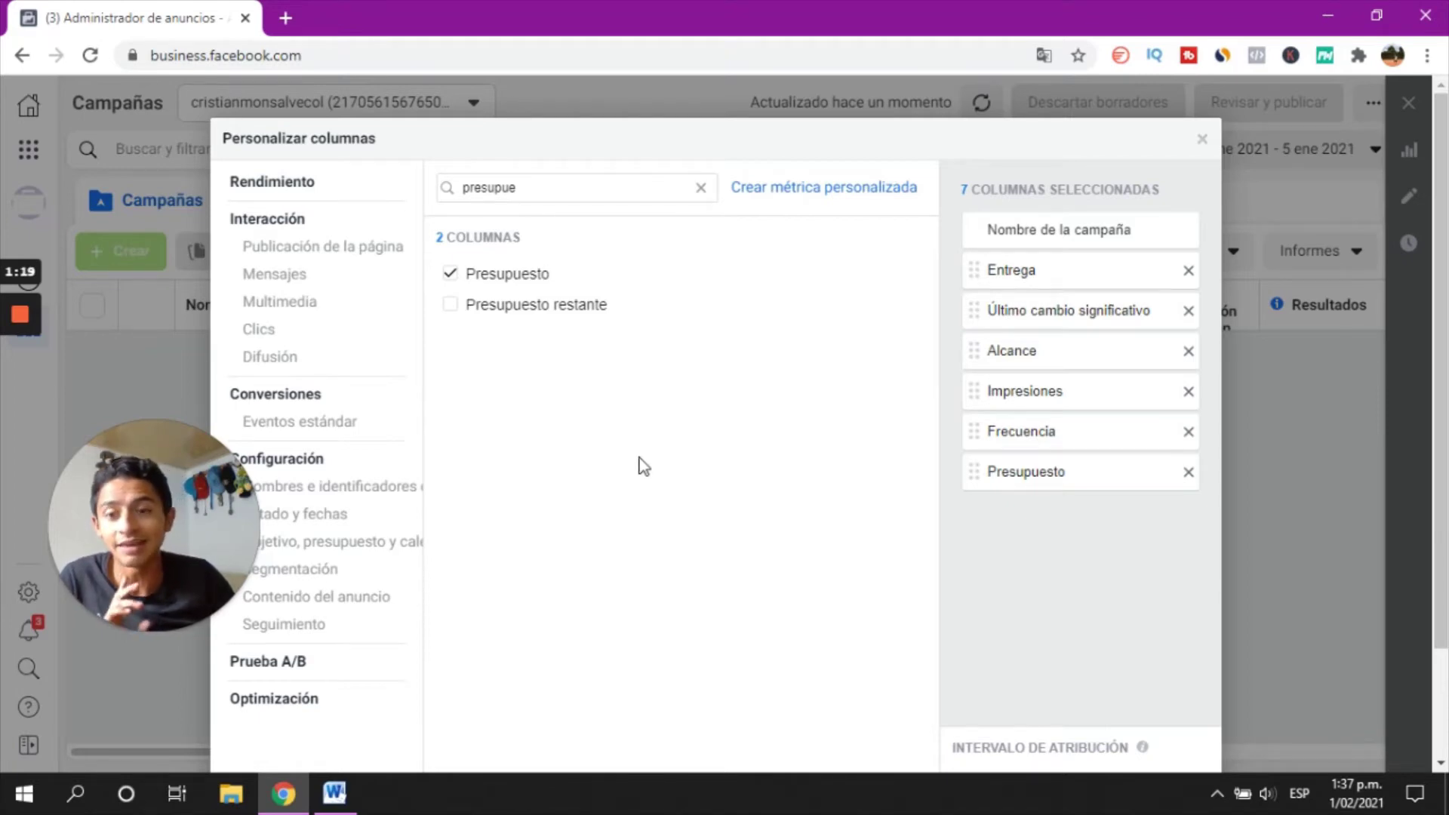
- Highlight Importe gastado, Resultados and Costo por resultados in the Word list, and add the Importe gastado column in Ads Manager in Chrome
click(337, 791)
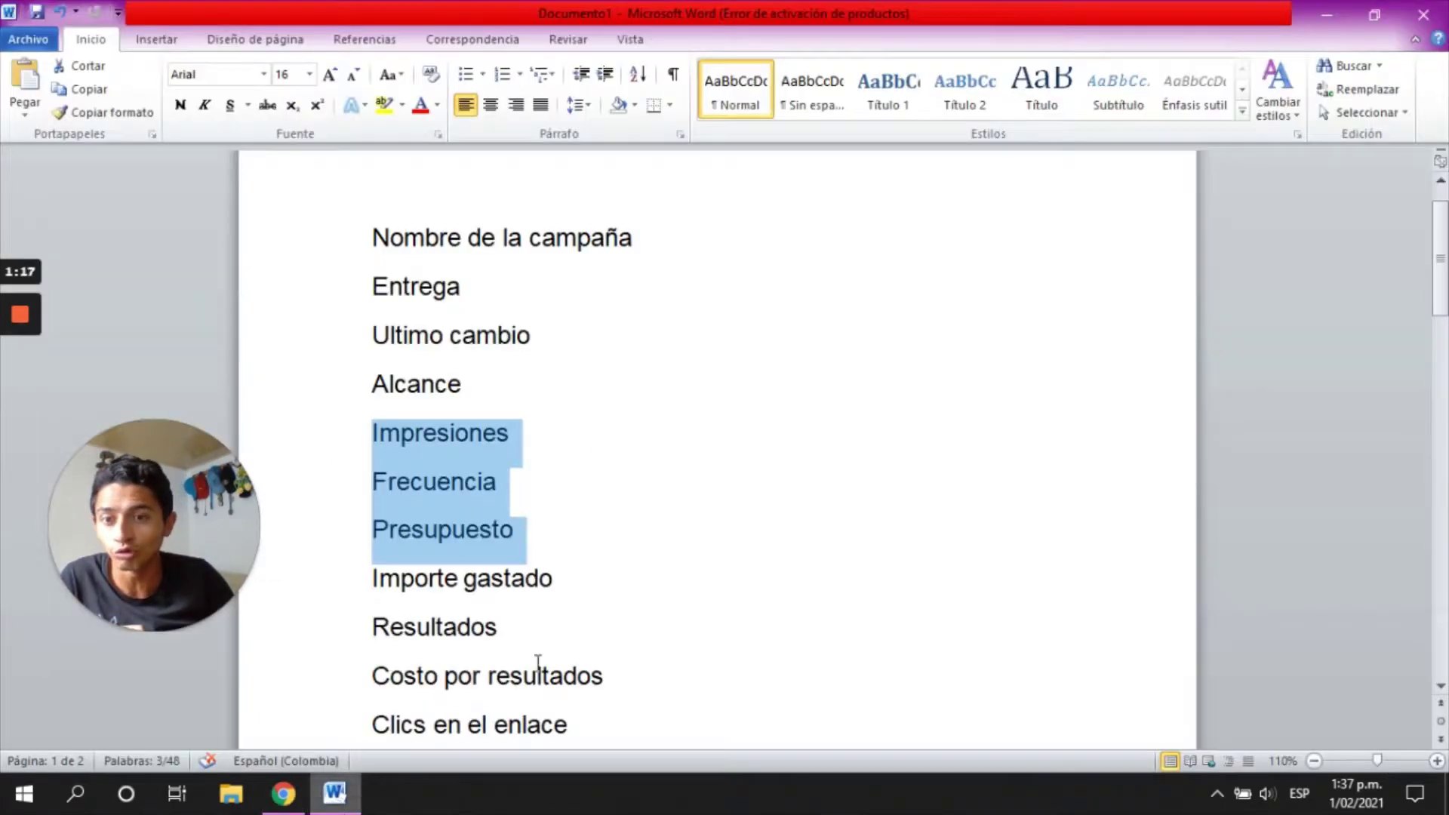
scroll(611, 550, down, 3)
drag(377, 362, 610, 453)
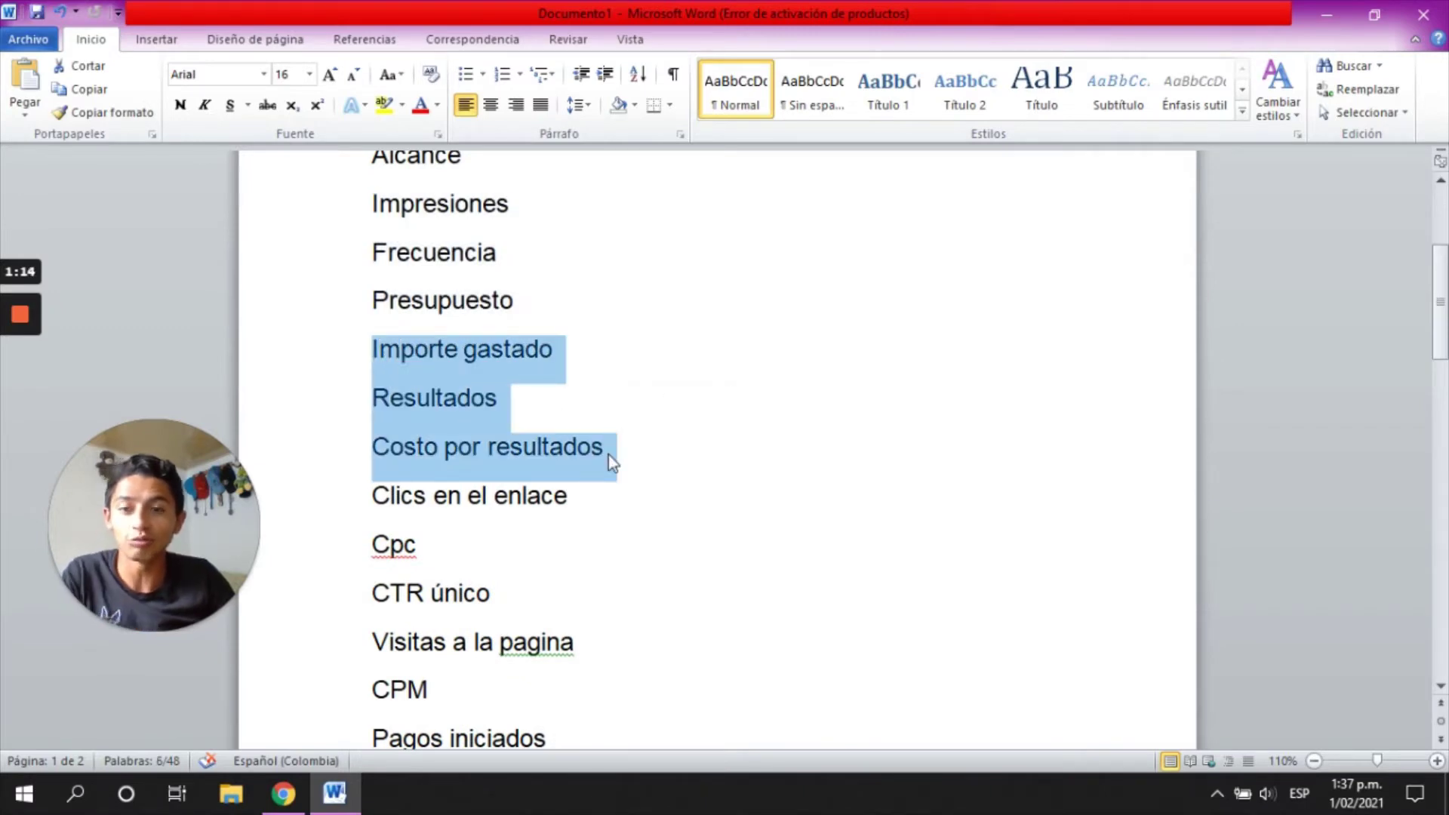
click(283, 792)
click(530, 188)
double_click(531, 188)
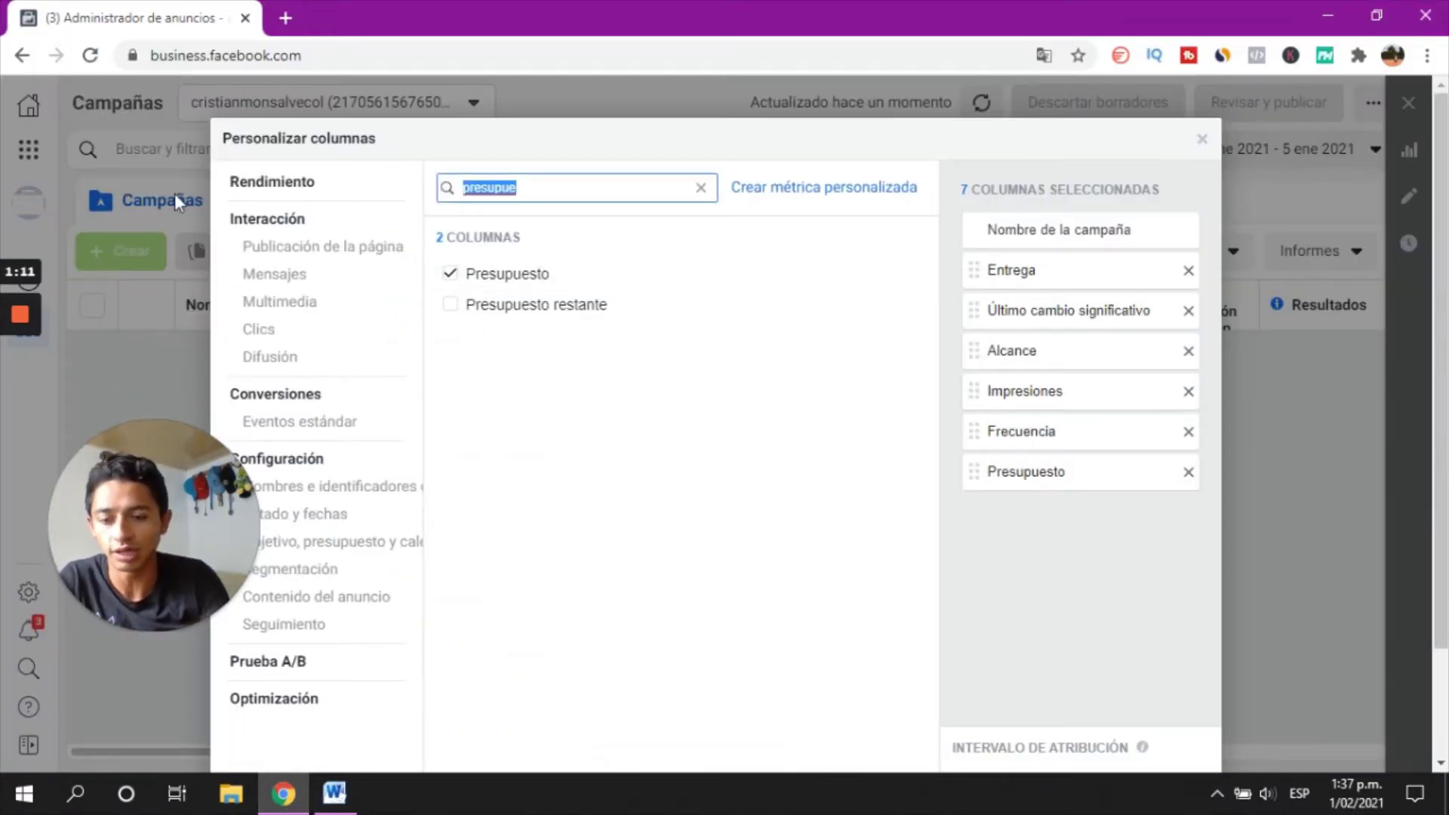
text(import)
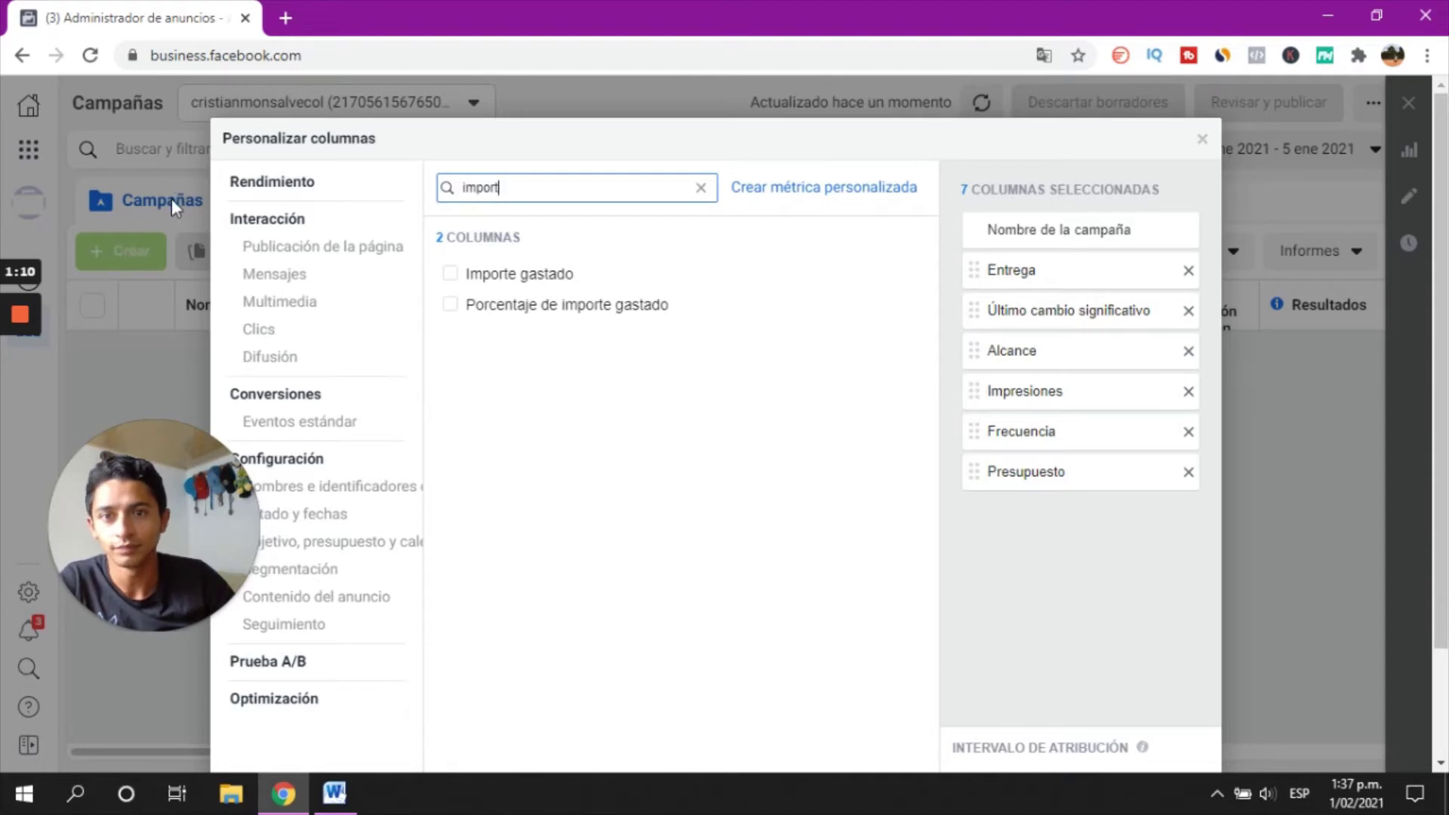
click(454, 283)
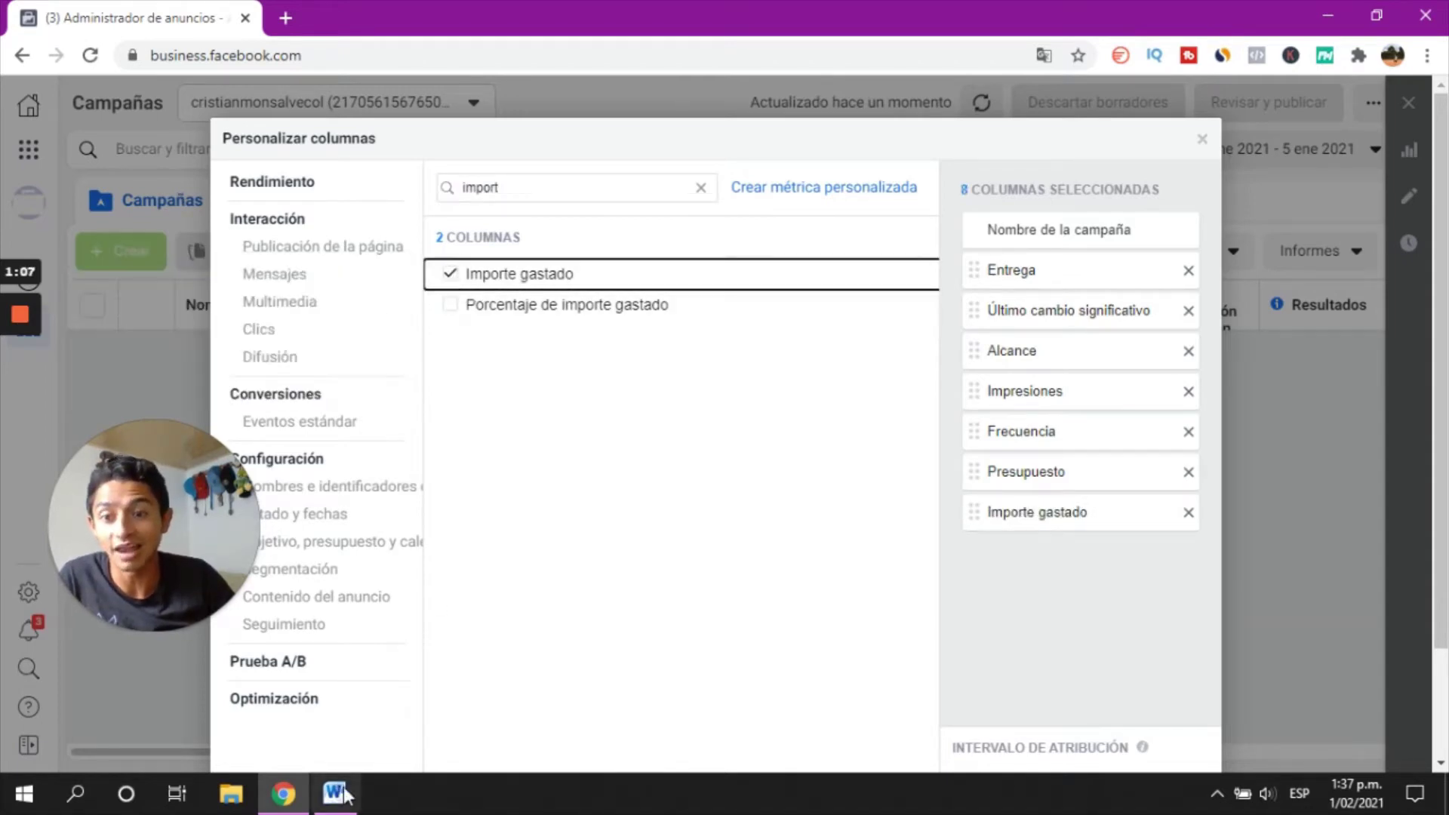
- Return to Ads Manager in Chrome, search the metrics for "resulta" and add the Resultados column
click(287, 793)
click(291, 795)
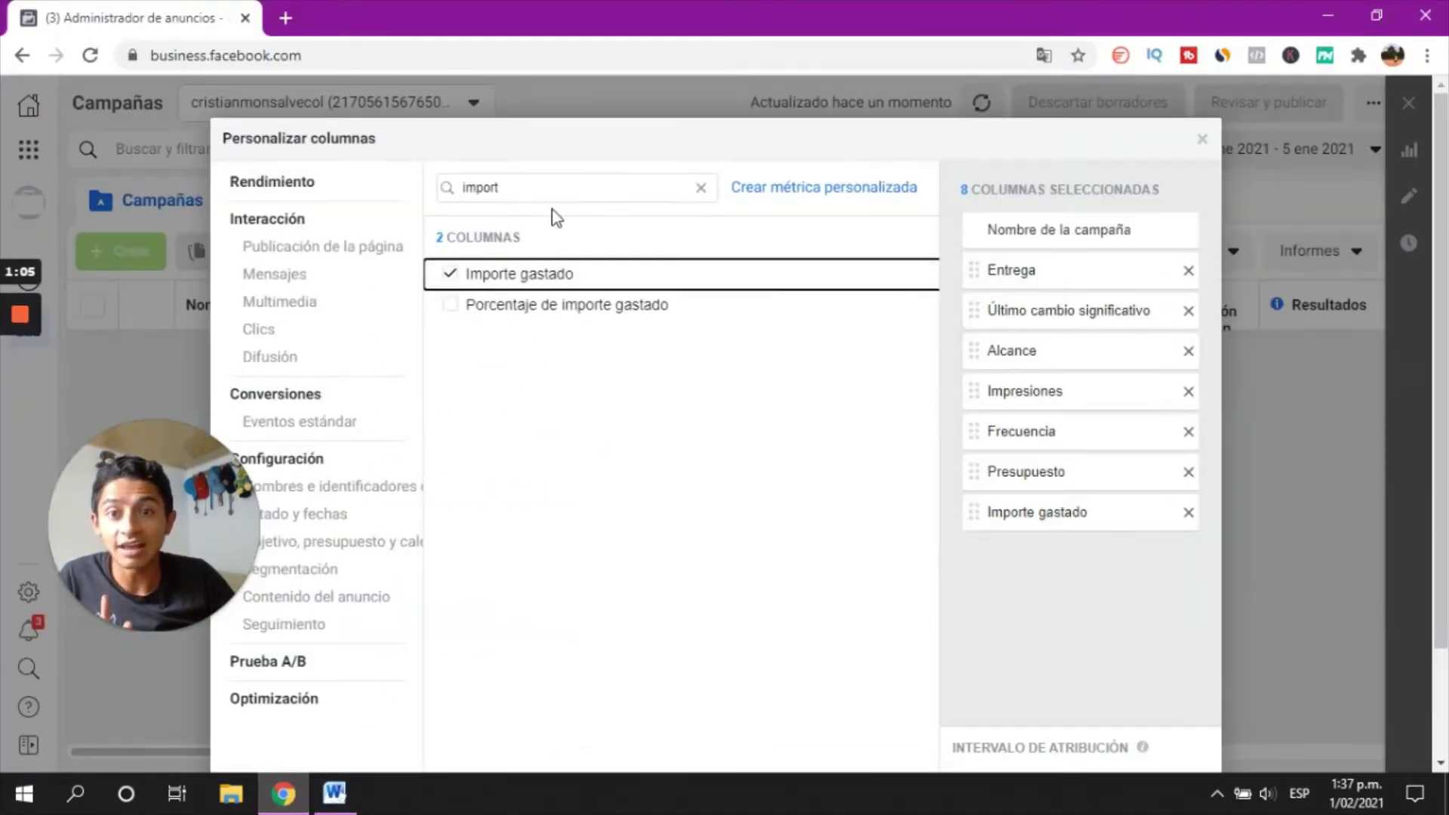
drag(566, 187, 332, 187)
text(resulta)
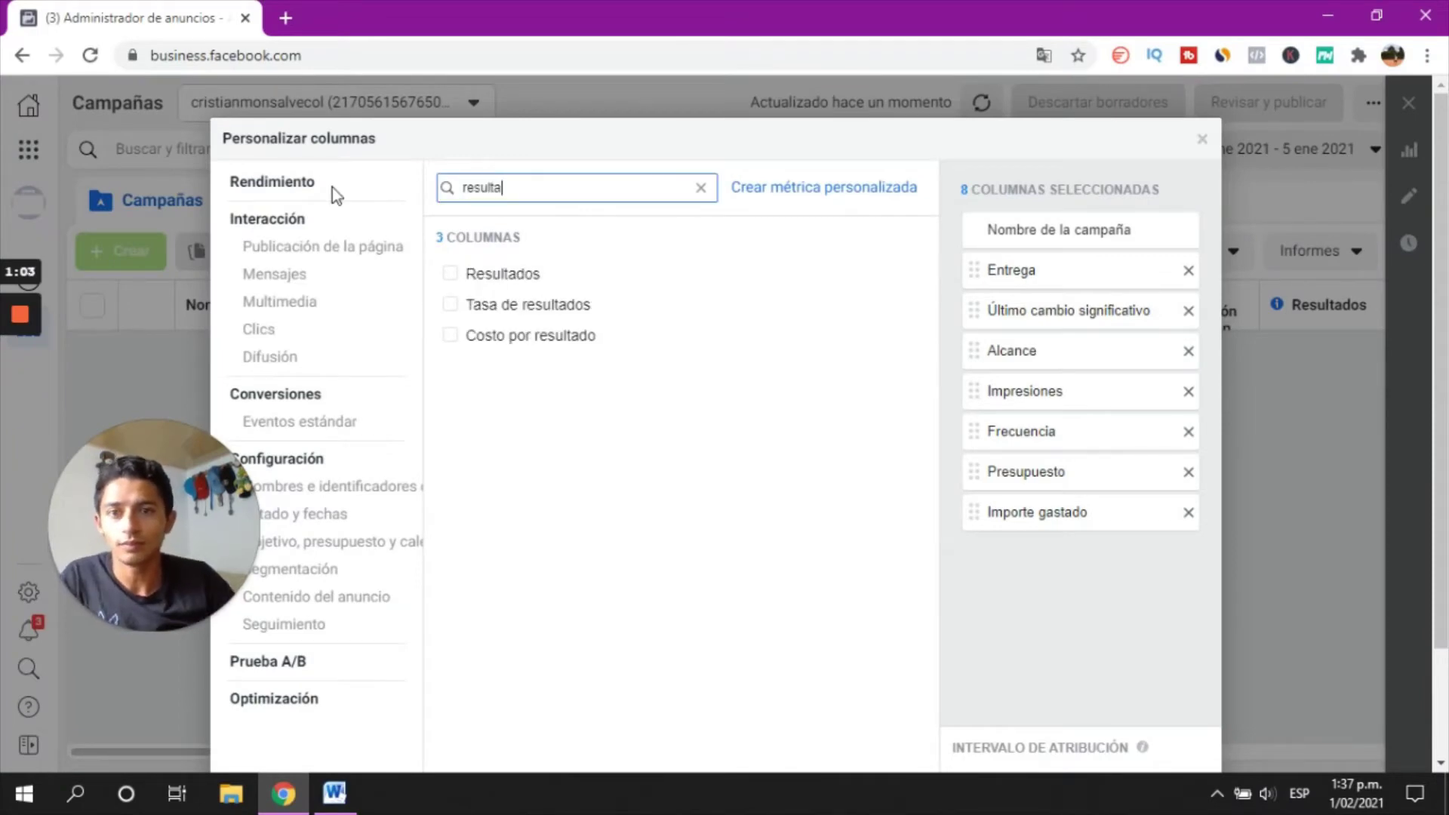
click(451, 275)
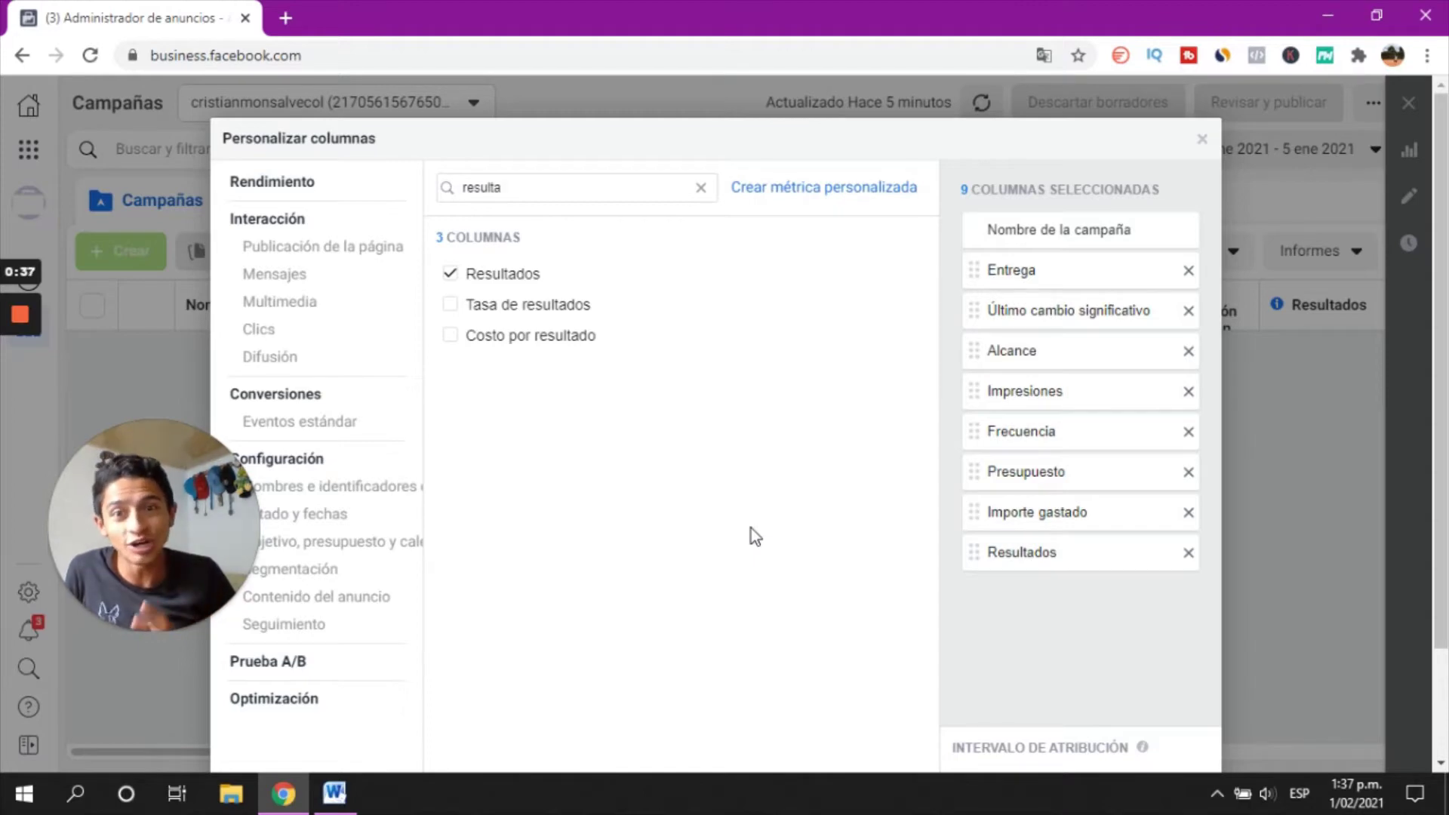
- Check the Word list for the metric after Resultados and add the Costo por resultado column in Ads Manager in Chrome
click(337, 793)
click(285, 793)
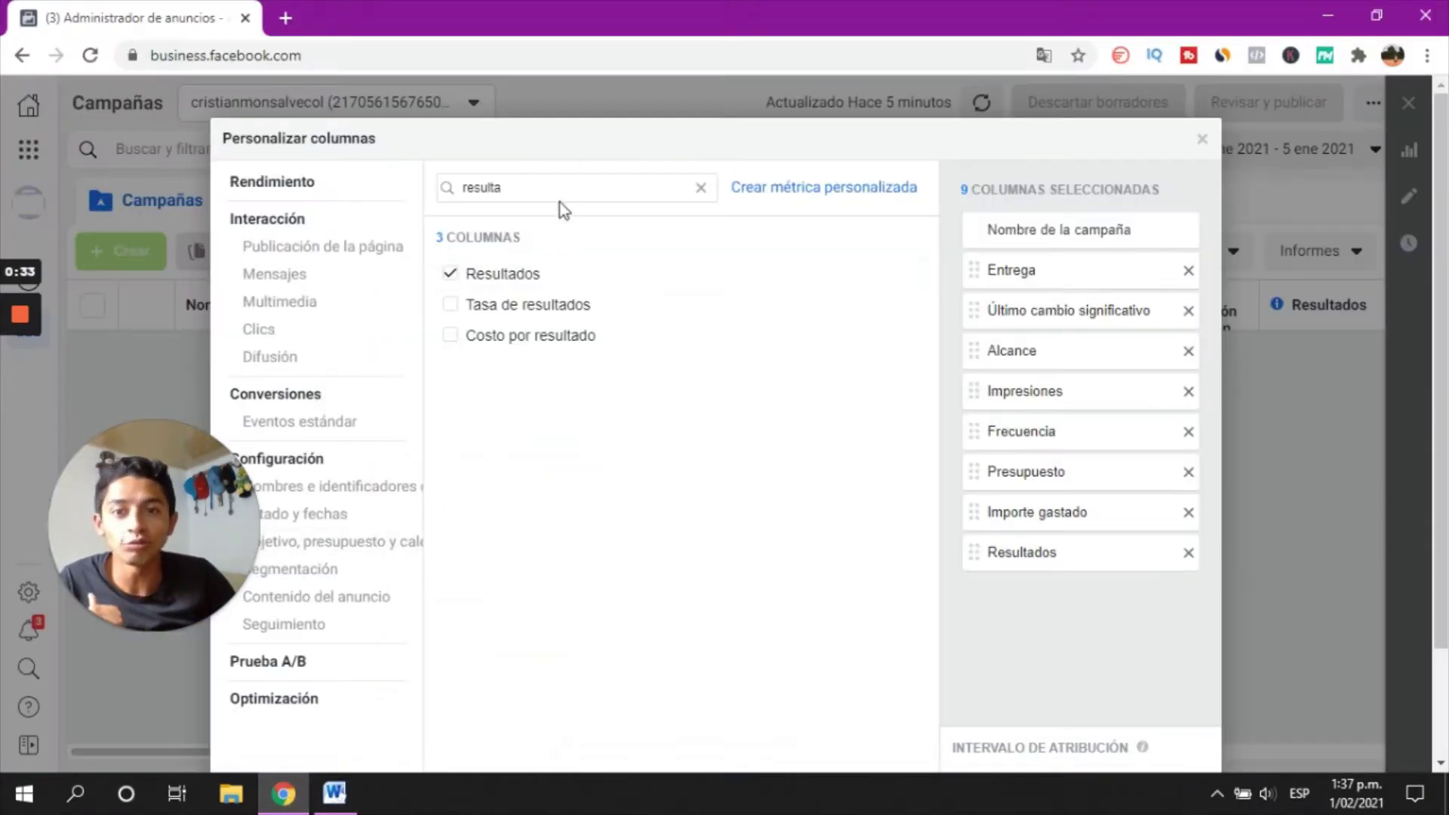
drag(560, 202, 221, 169)
text(costo)
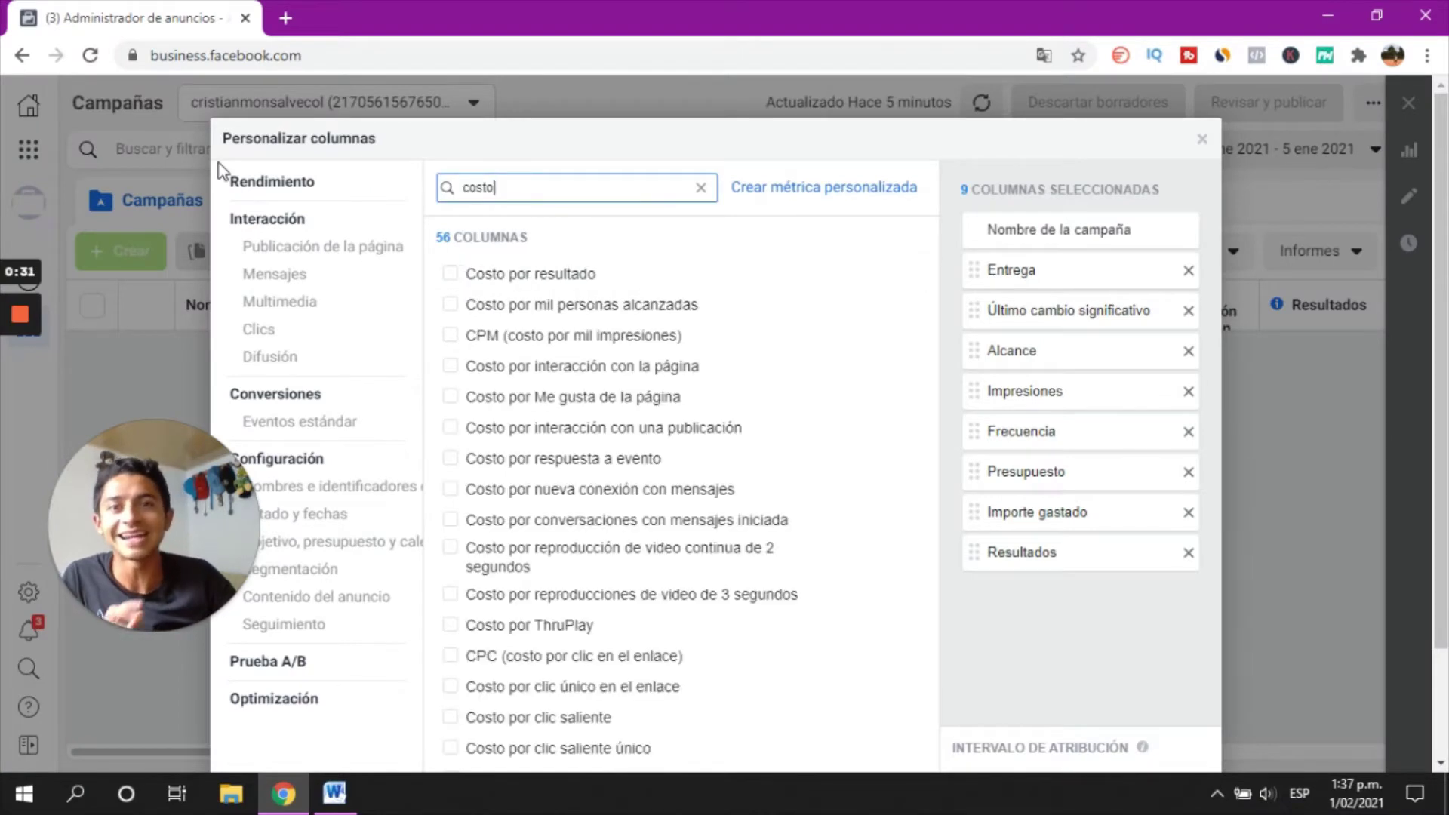
click(449, 274)
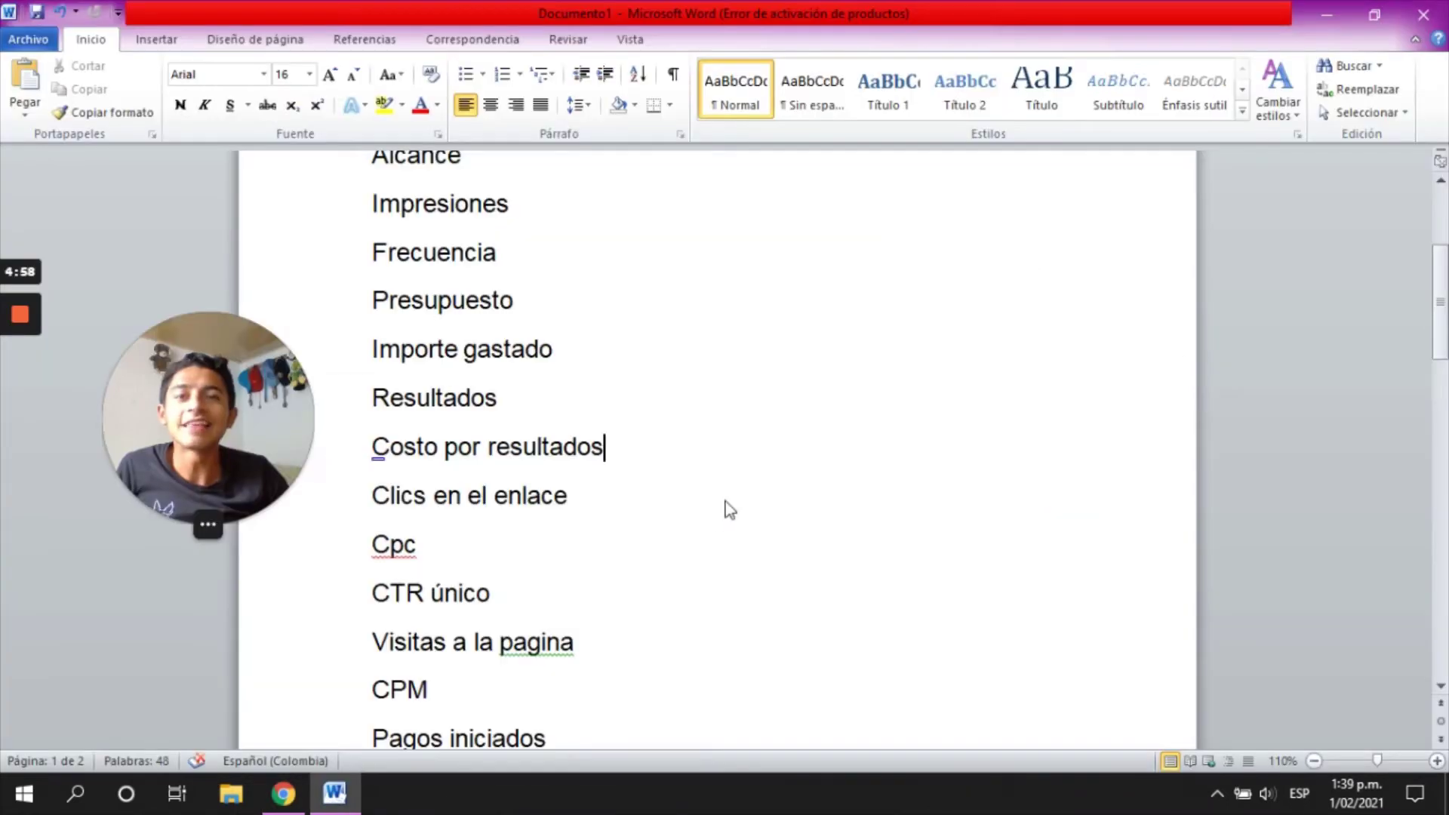
- Check the Word list below Costo por resultados and add the Clics en el enlace column in Ads Manager in Chrome
key(Down)
scroll(711, 528, down, 2)
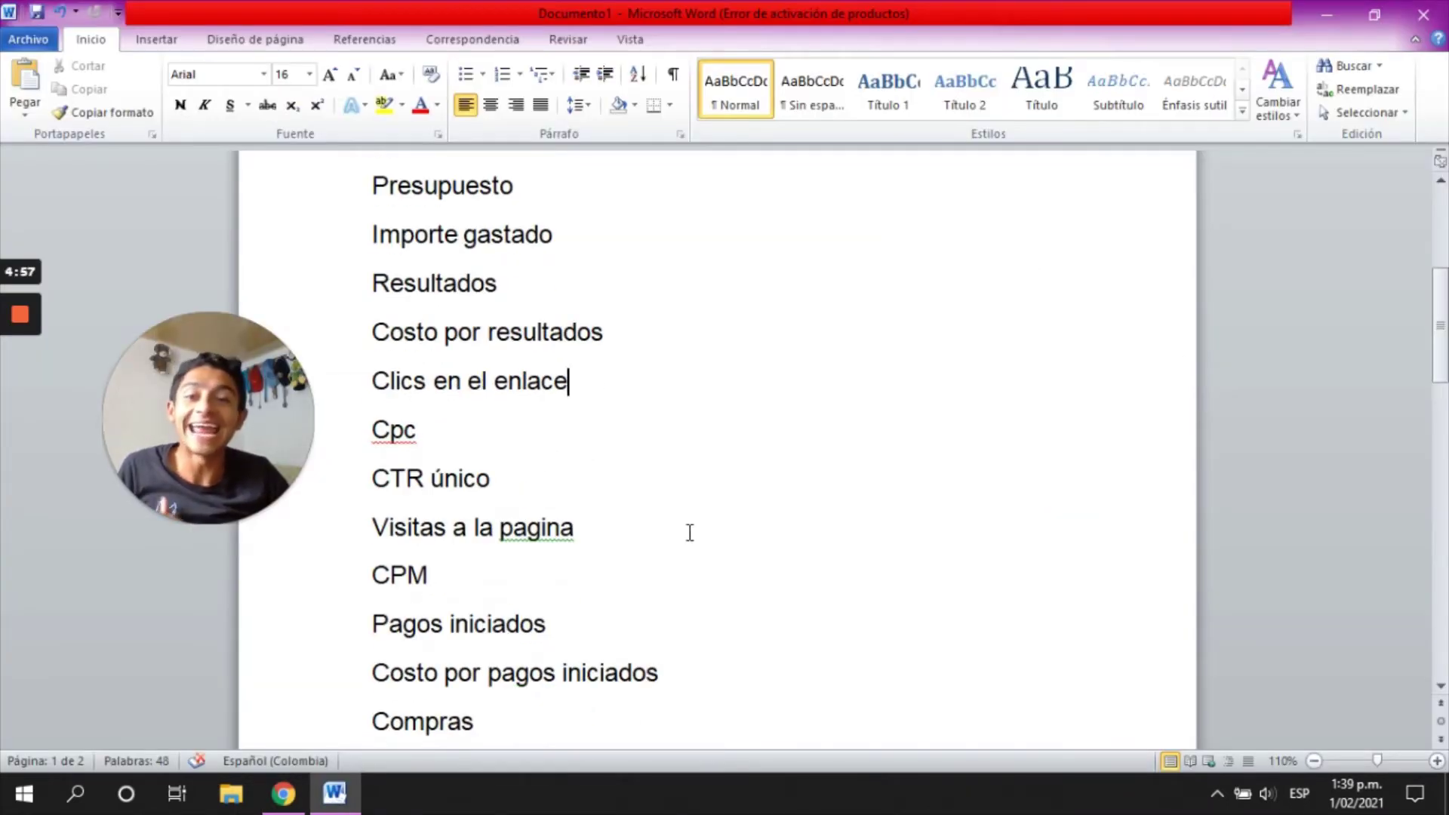
click(283, 792)
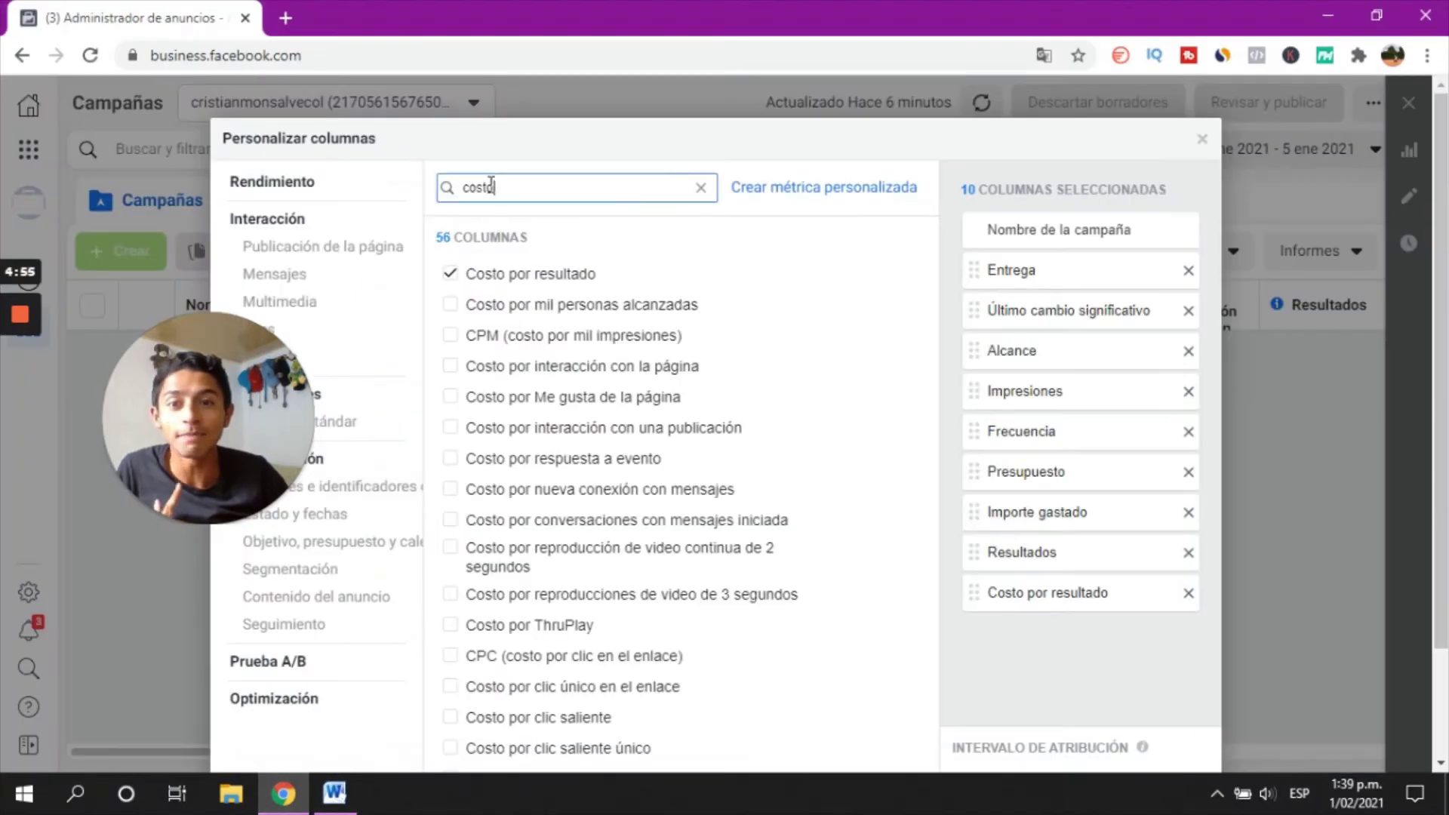
drag(530, 187, 386, 198)
key(BackSpace)
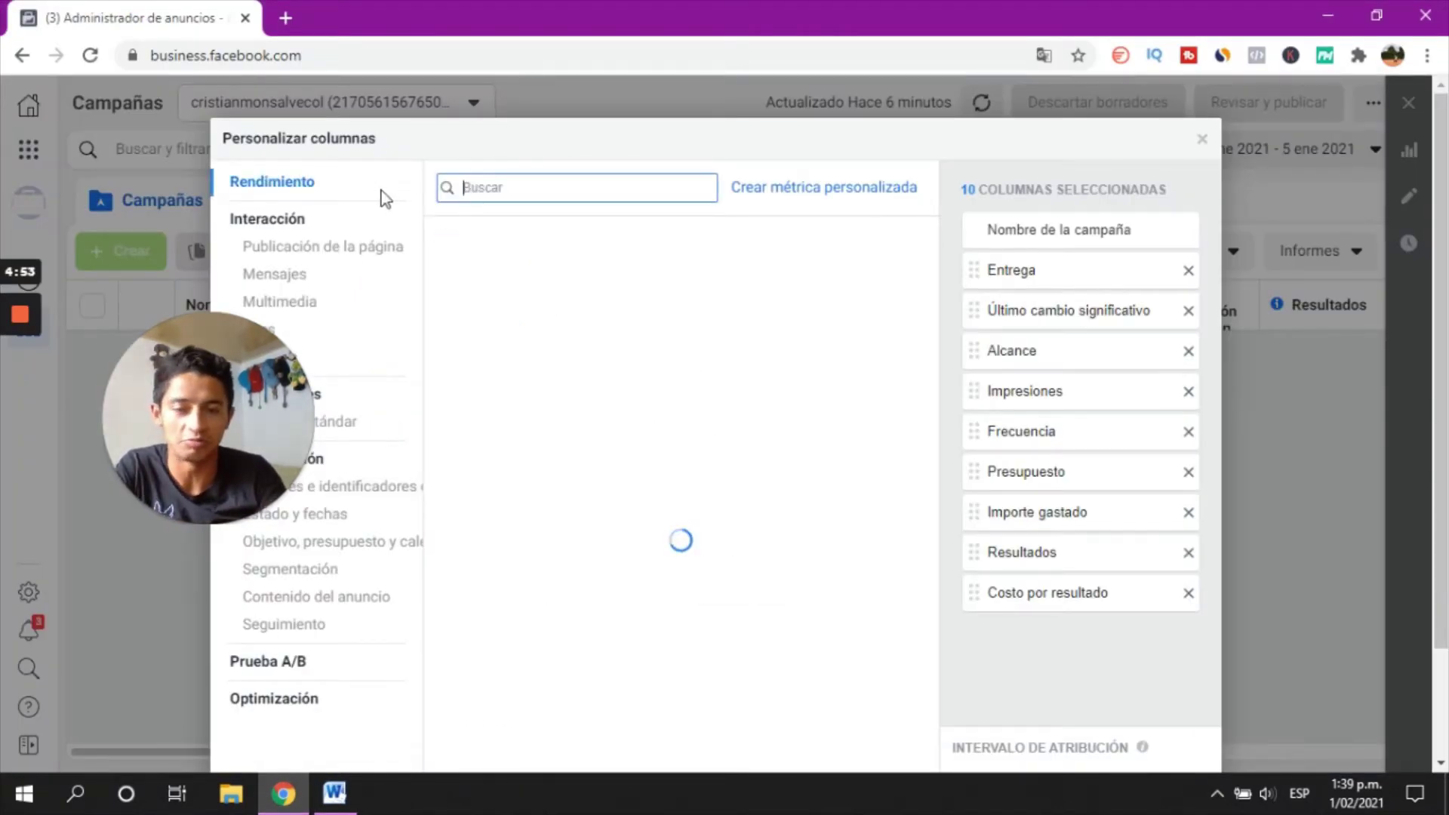
text(cli)
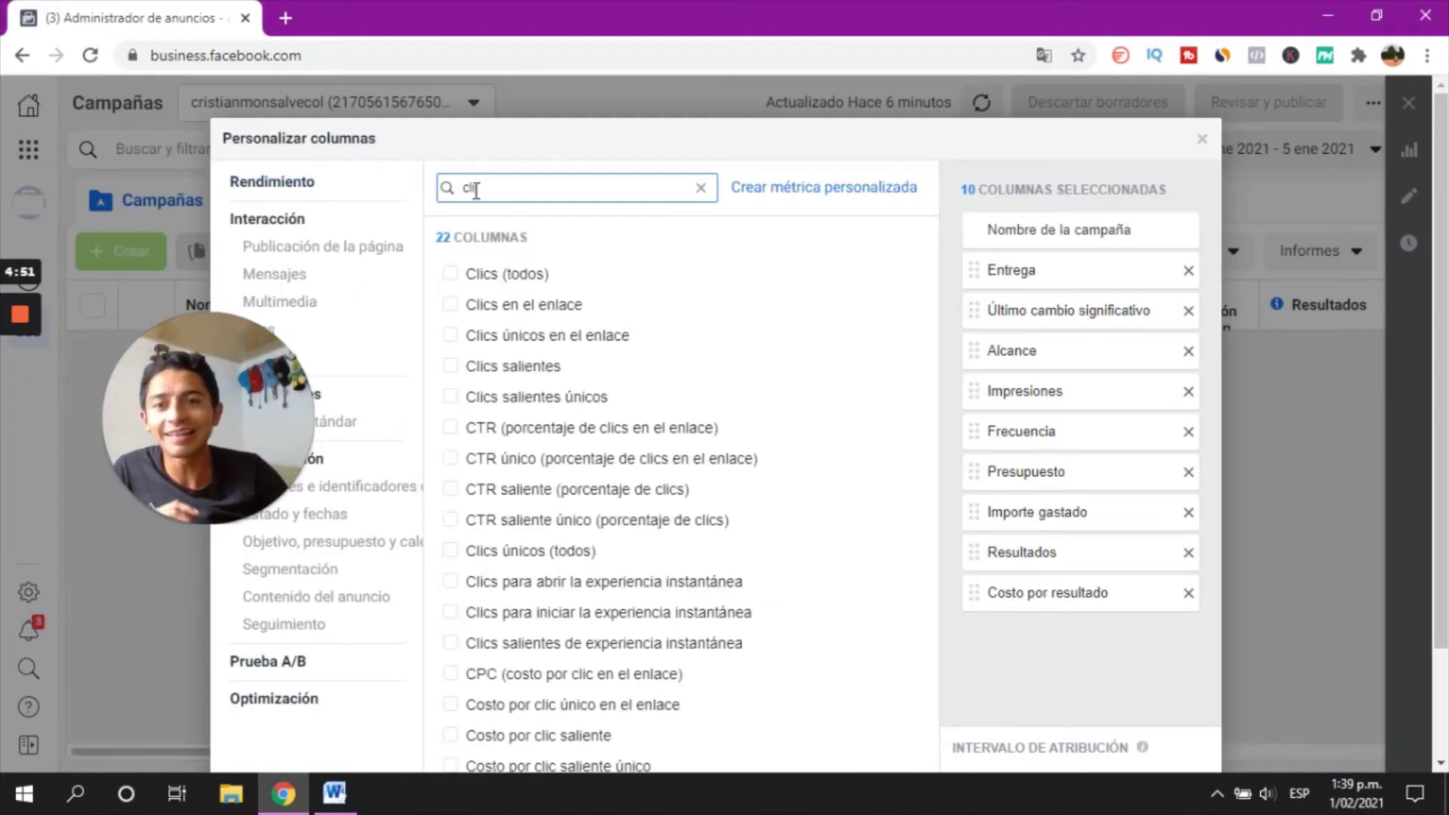
click(451, 304)
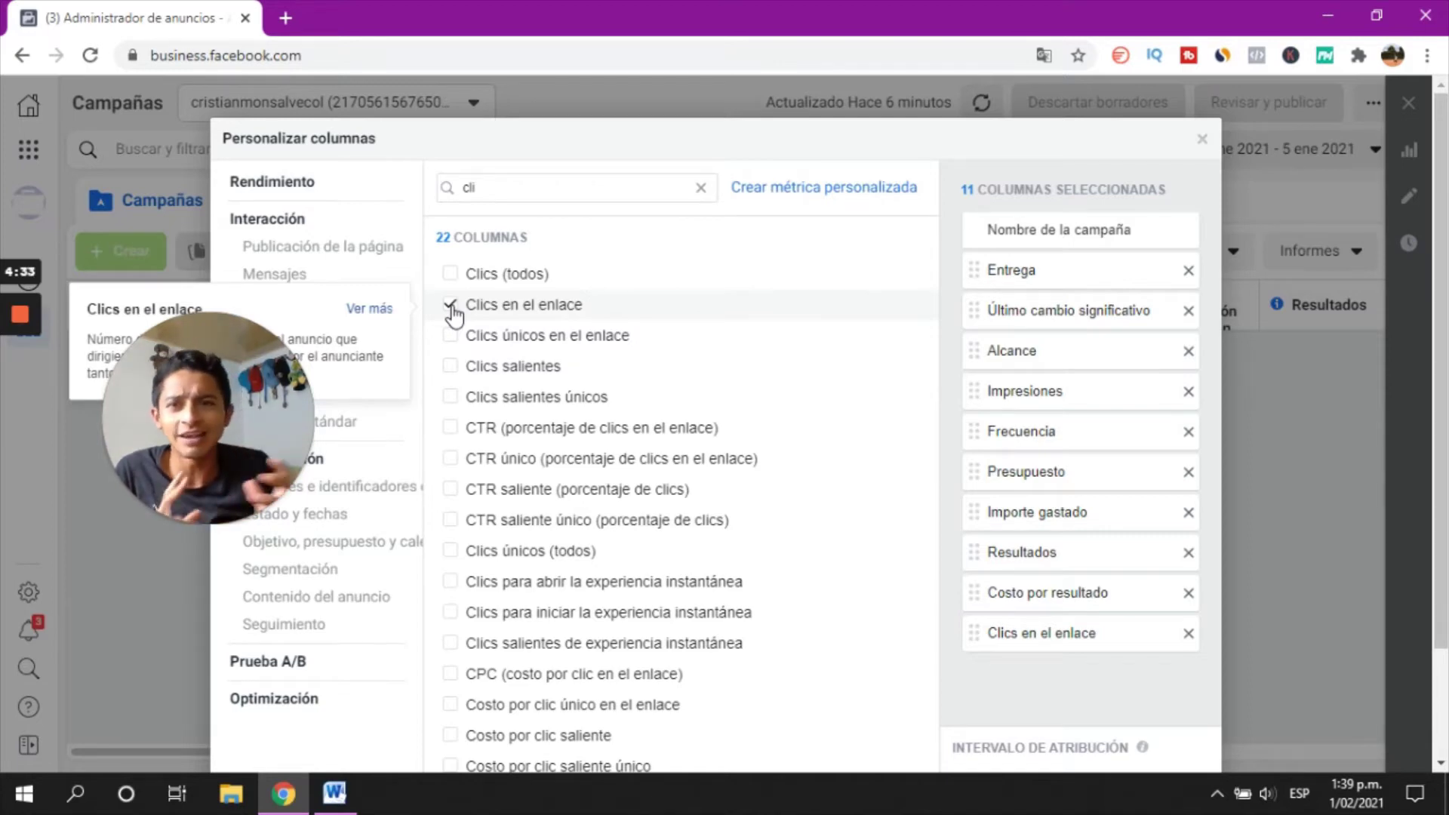
- Search the metrics for "cpc" and add the CPC (costo por clic en el enlace) column
drag(476, 188, 441, 190)
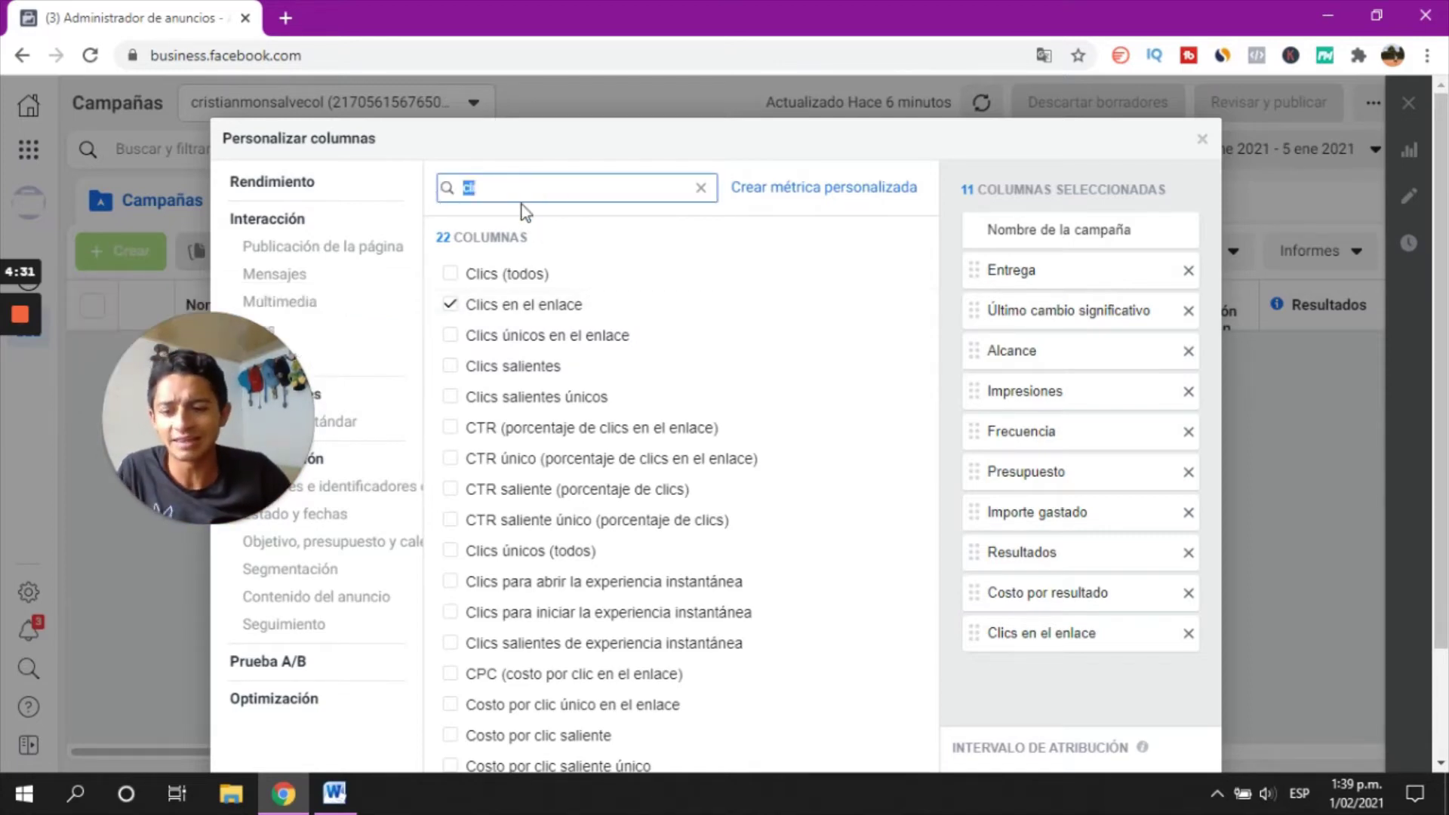
text(cpc)
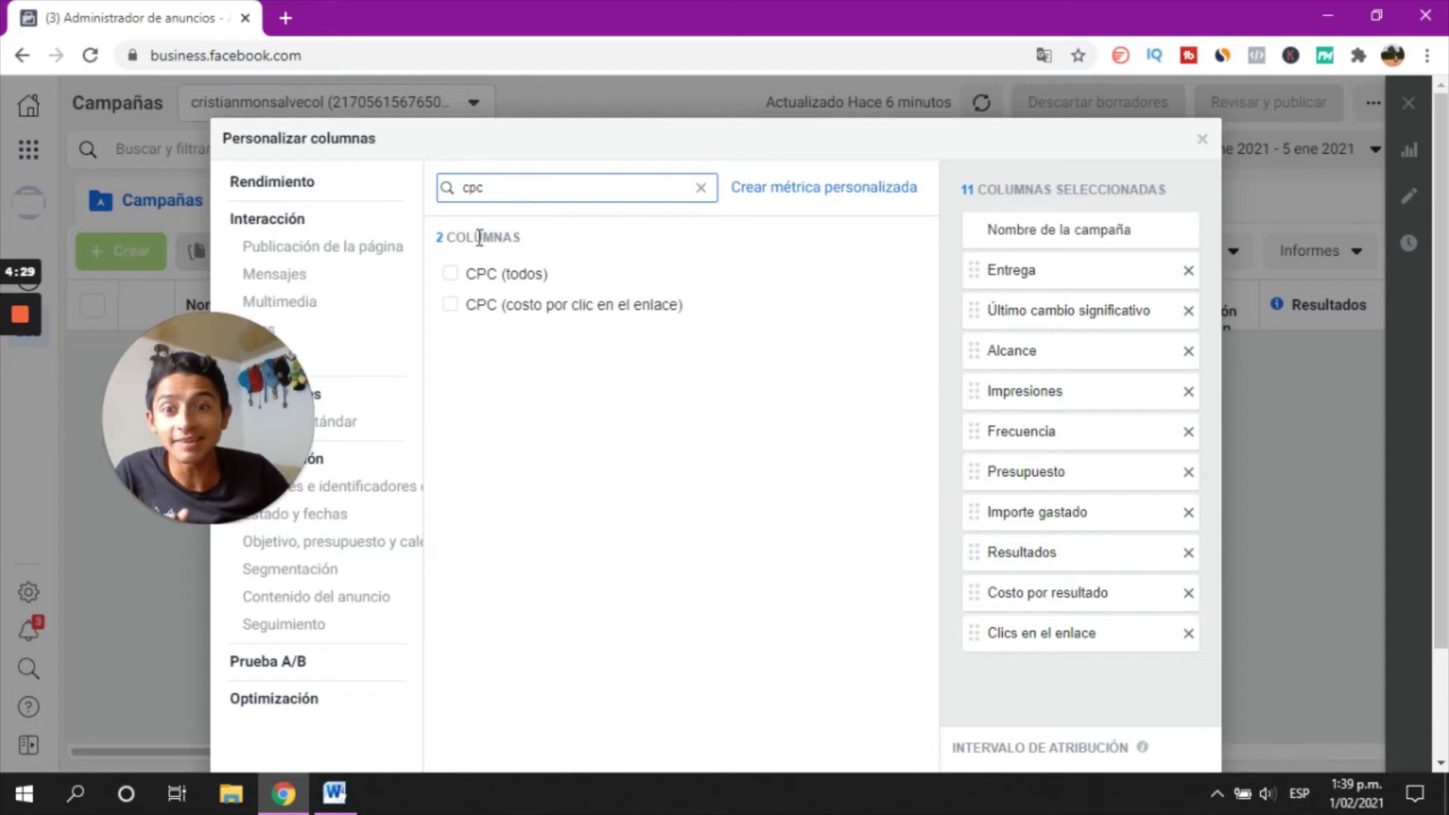
click(450, 305)
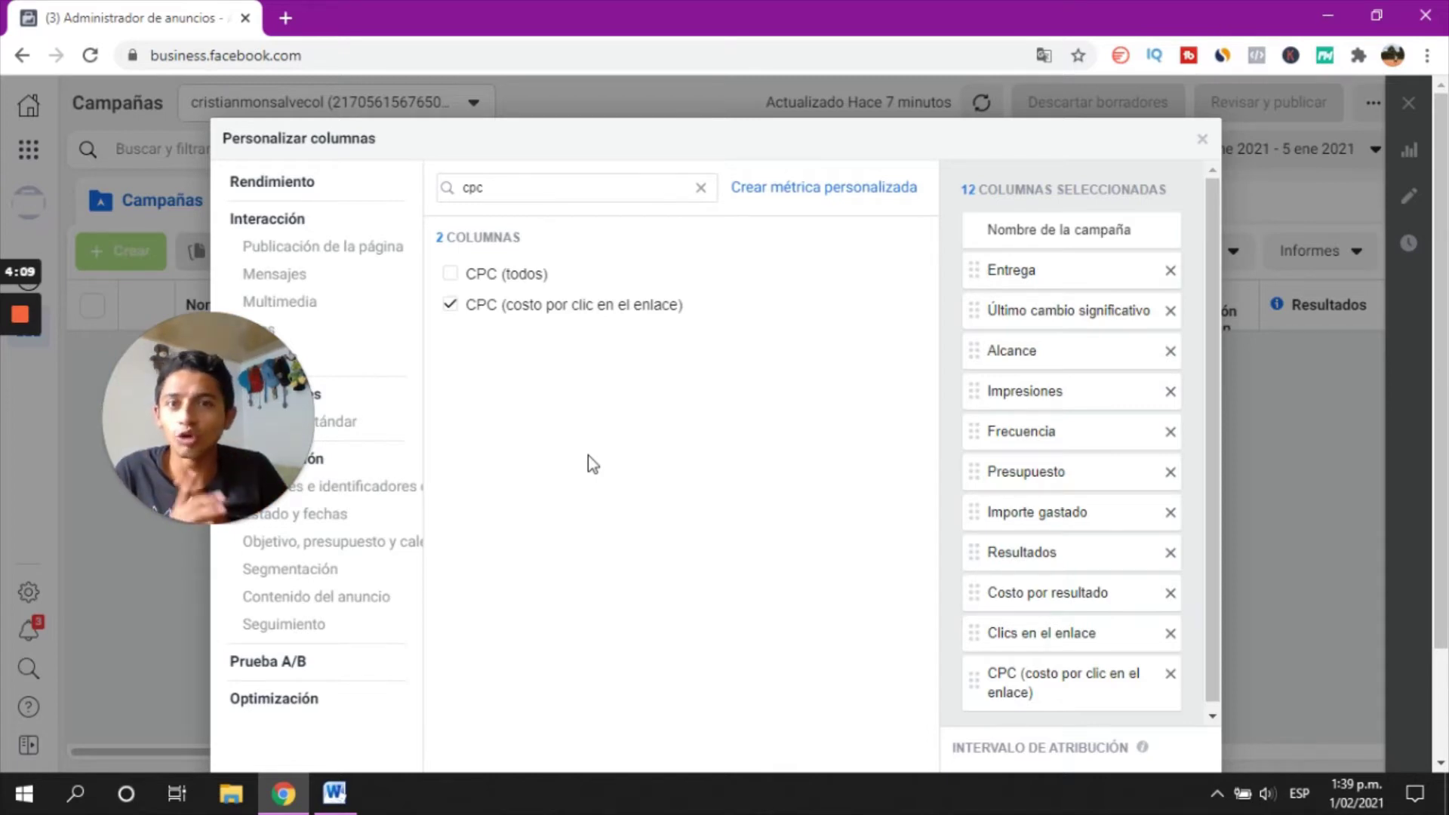
- Highlight CTR único, Visitas a la pagina and CPM in the Word list, and add CTR único (porcentaje de clics en el enlace) in Chrome
click(334, 792)
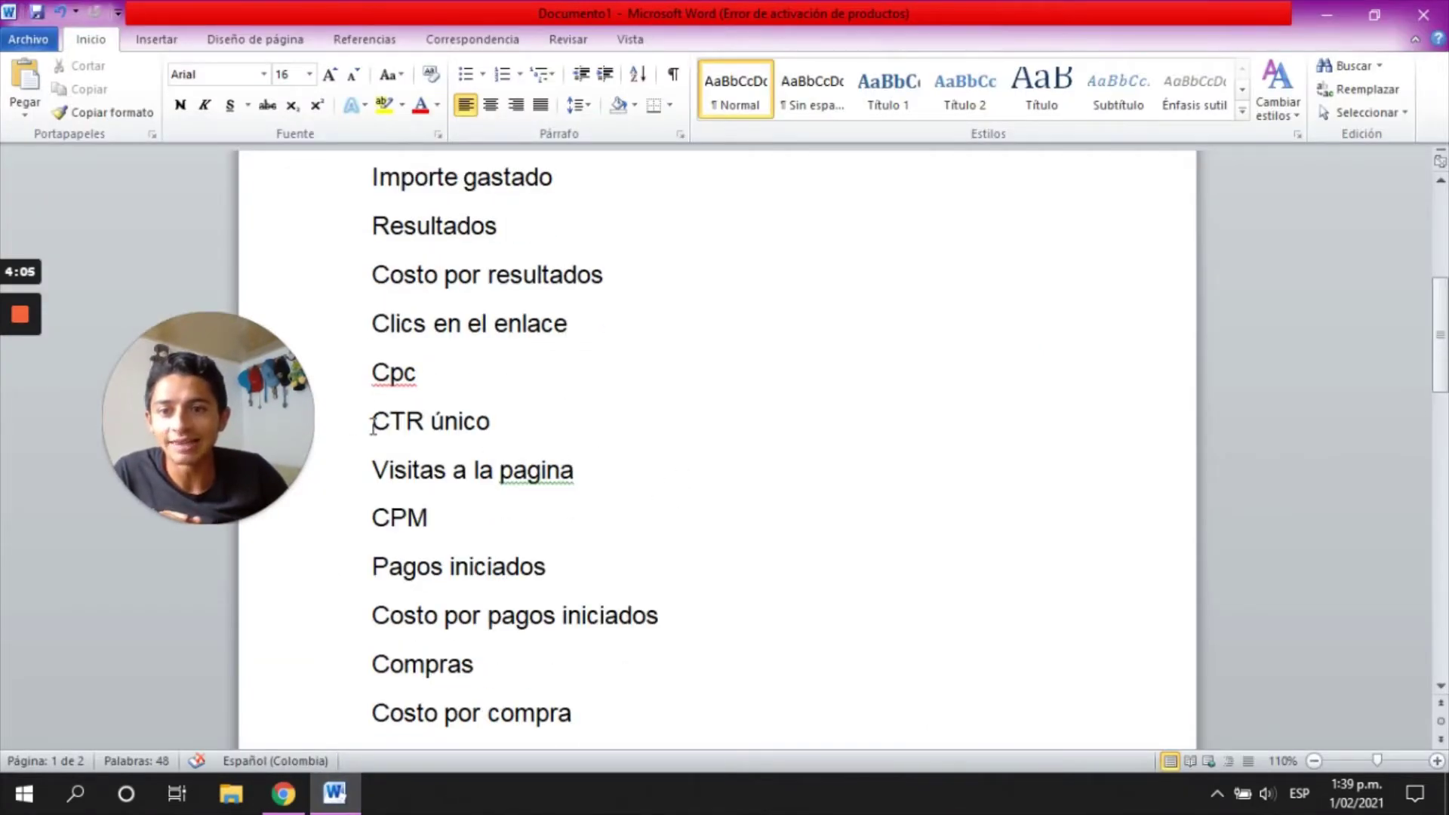
drag(372, 422, 632, 526)
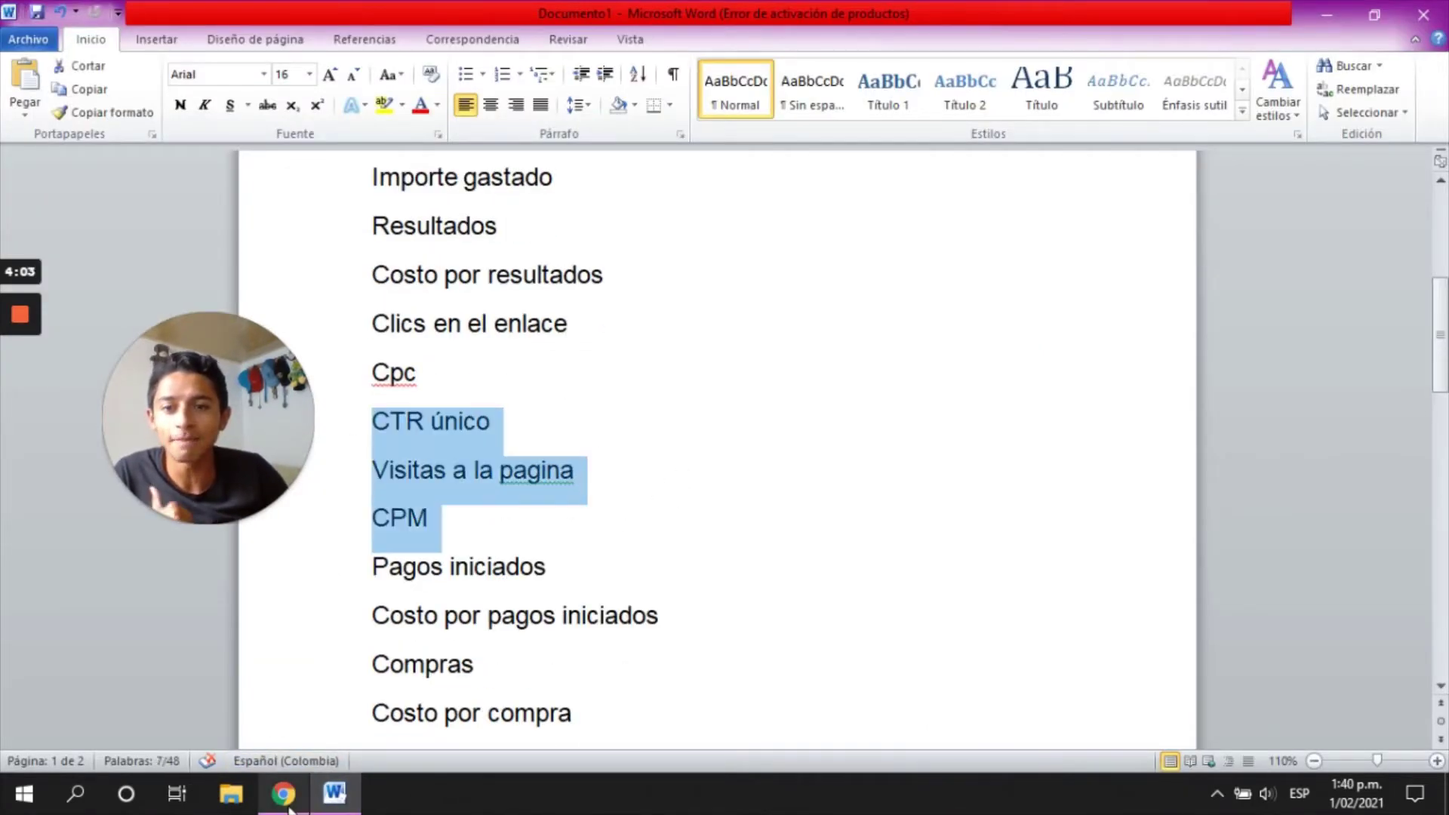
click(283, 793)
double_click(482, 172)
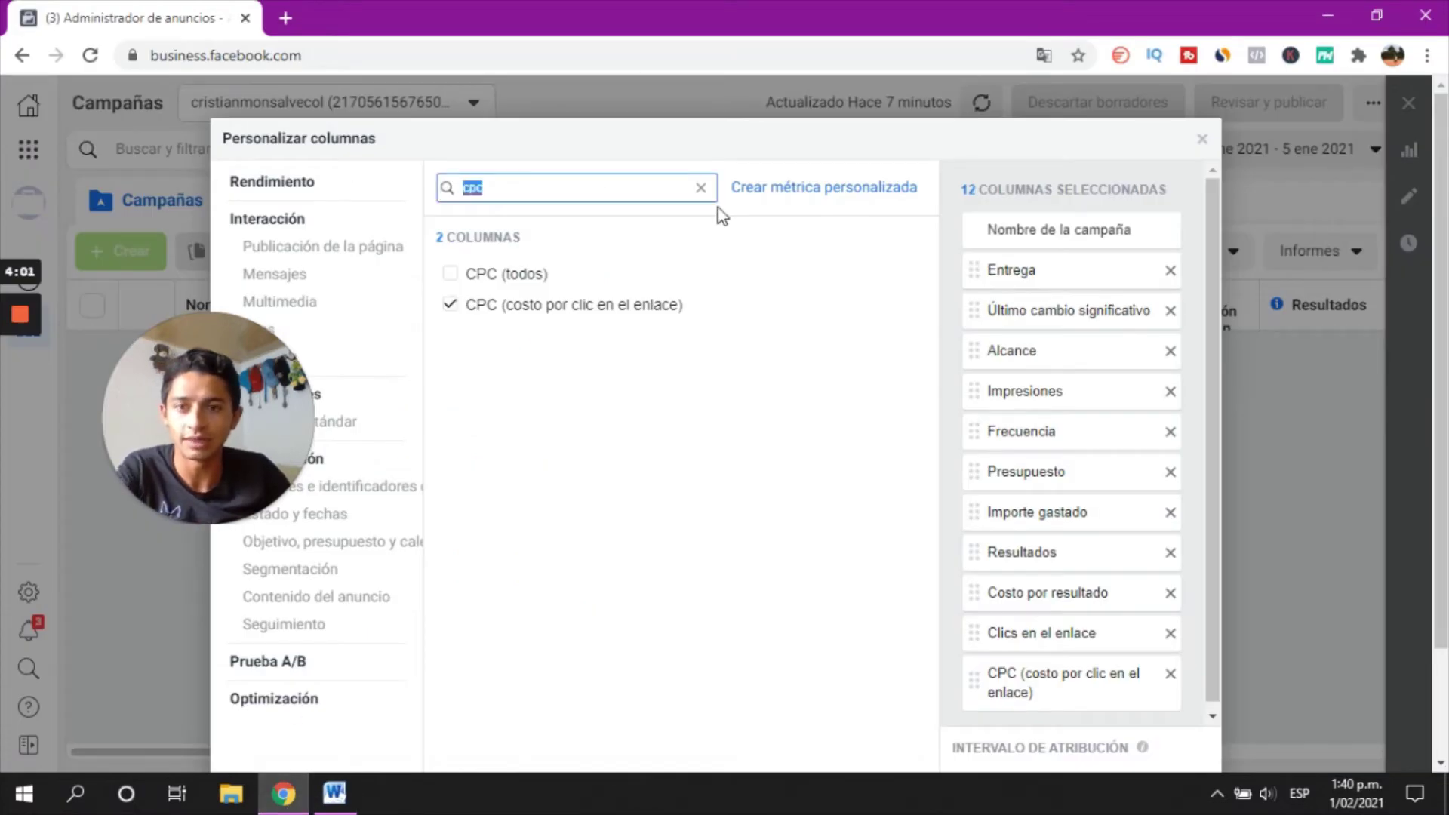
text(ctr)
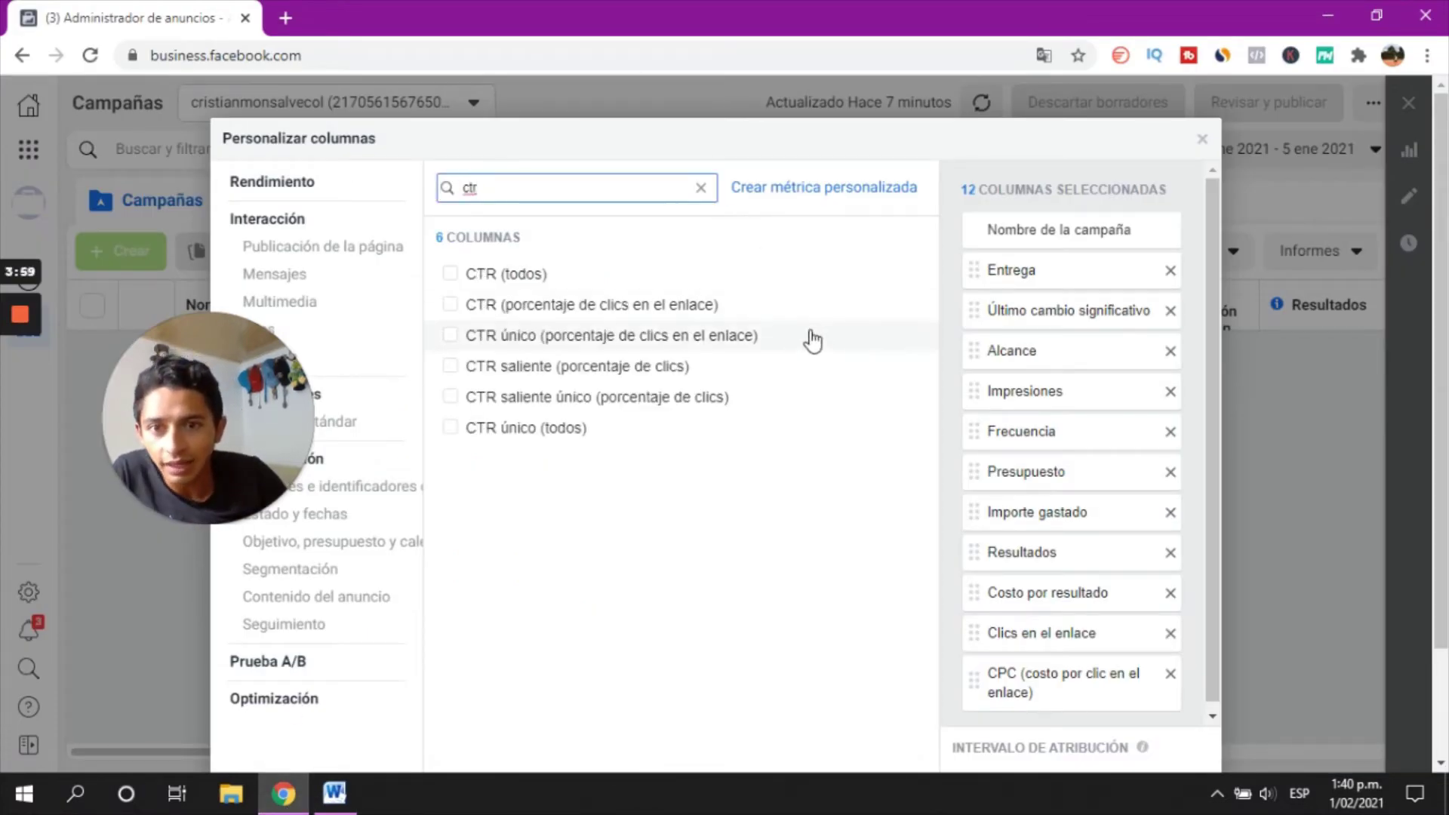
click(450, 335)
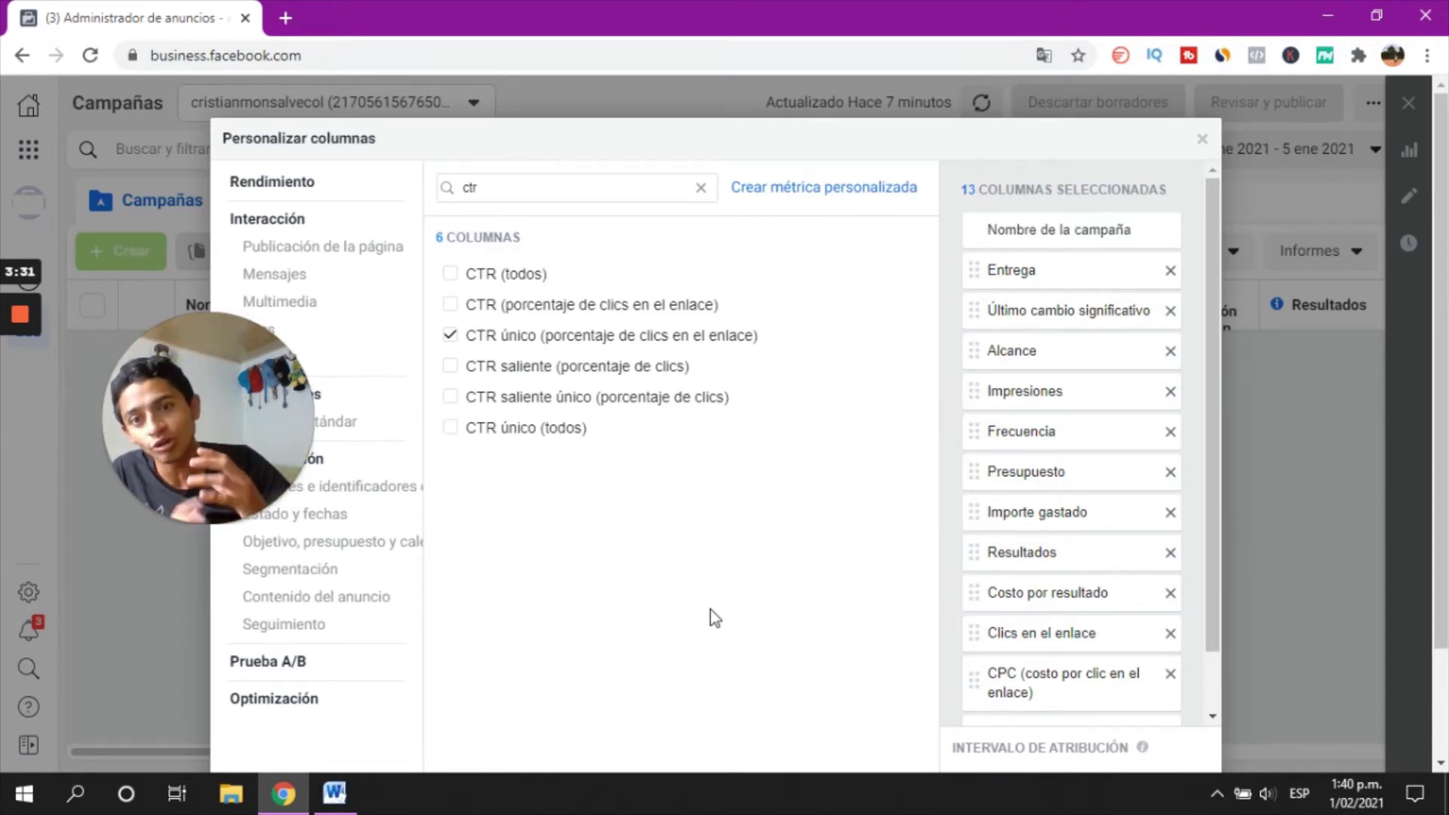
- Check the Word list again and add the Total column of Visitas a la página de destino in Ads Manager in Chrome
key(alt+Tab)
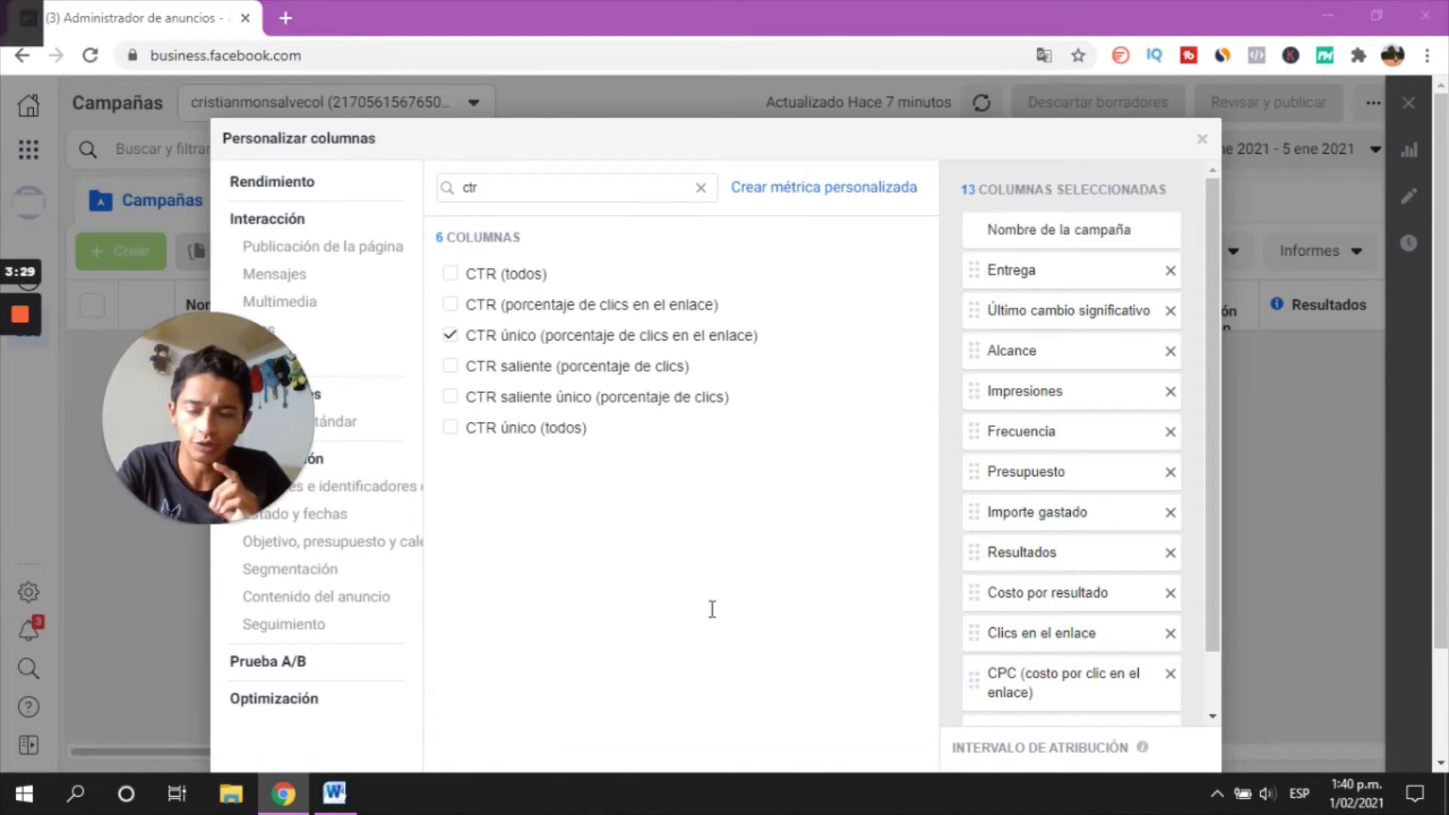
key(alt+Tab)
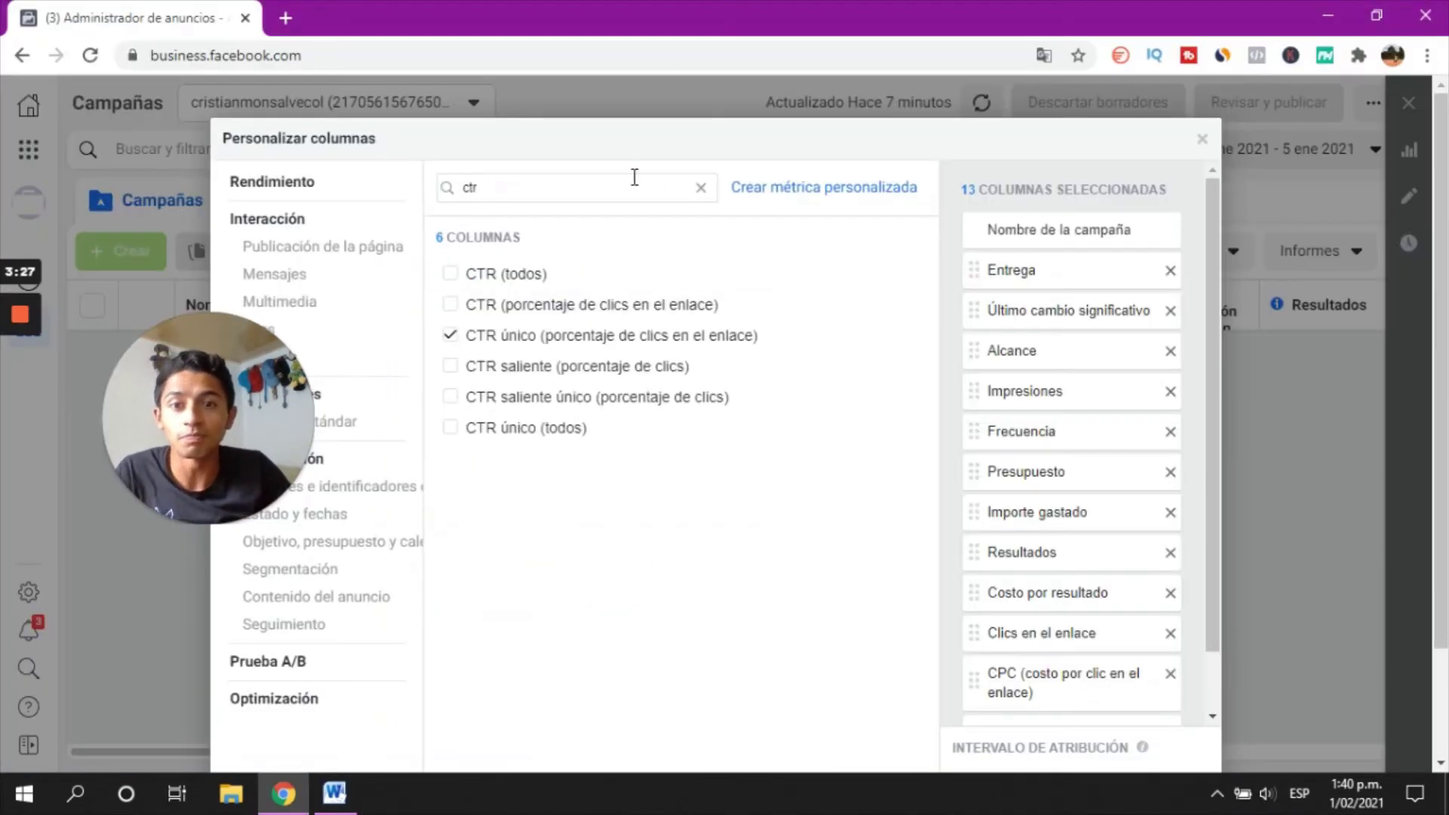
key(ctrl+a)
text(visit)
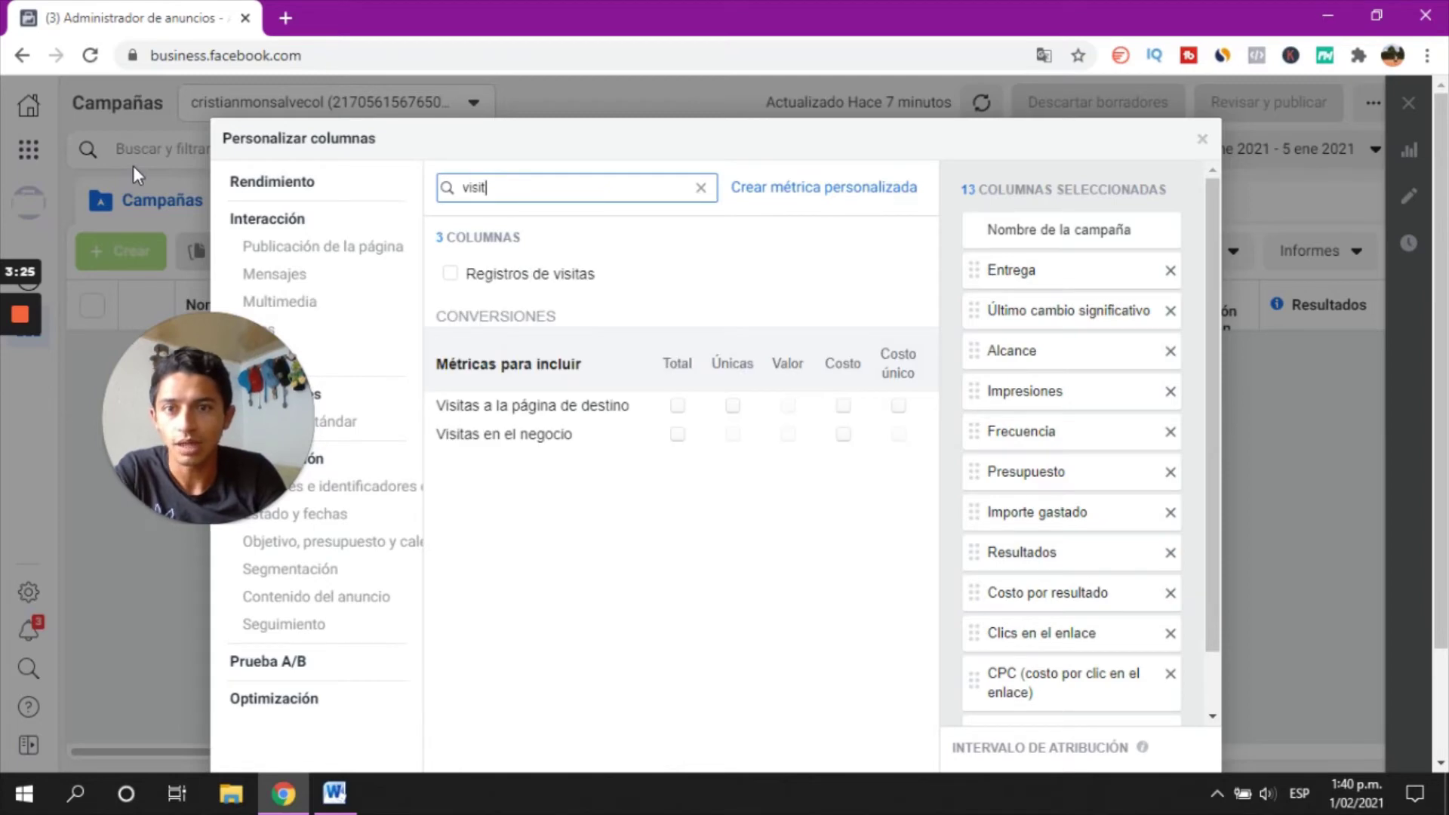
key(BackSpace)
key(BackSpace)
text(itas)
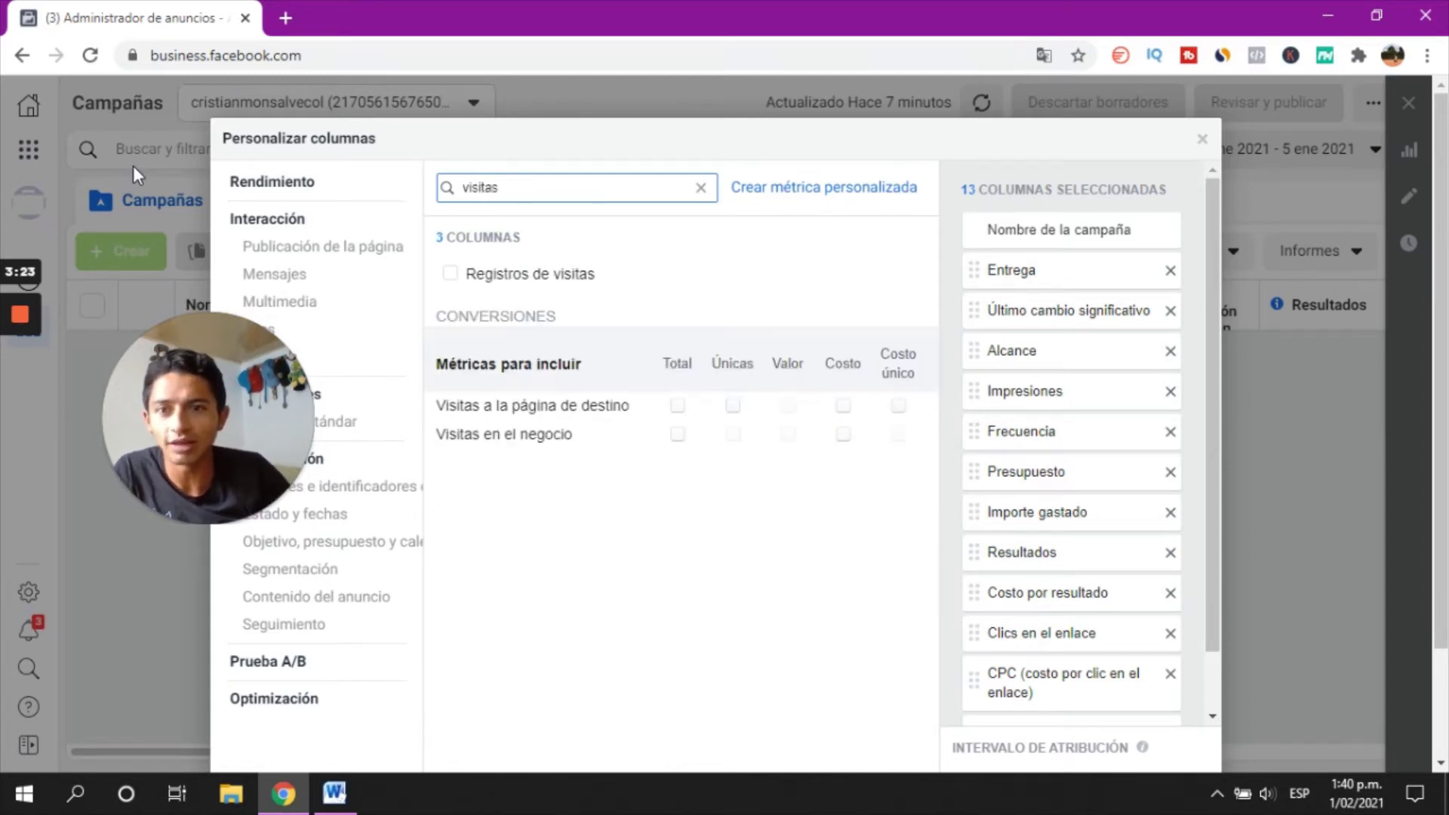
click(679, 407)
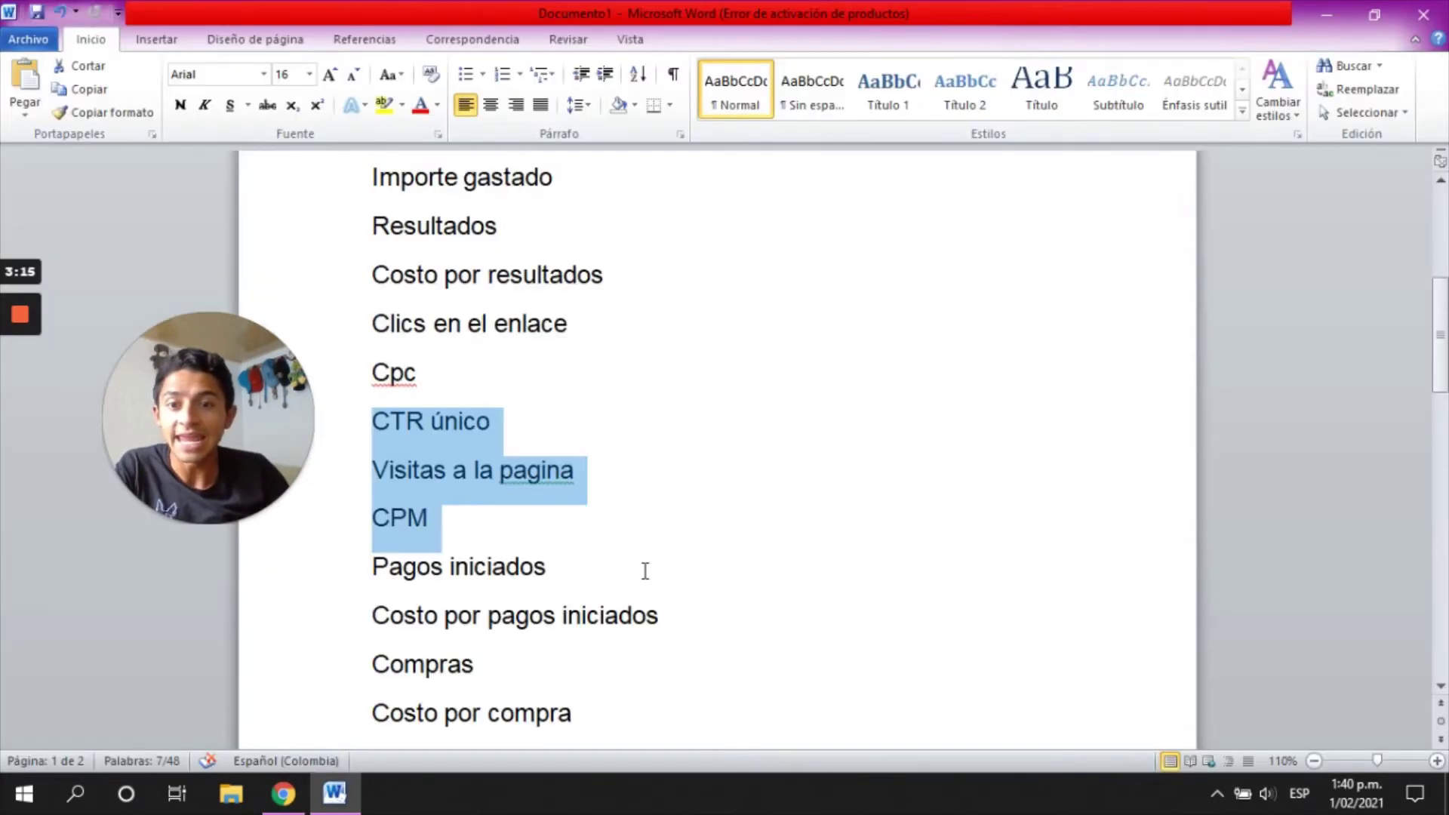
- Return from the Word list to Ads Manager in Chrome and add the CPM (costo por mil impresiones) column
key(Tab)
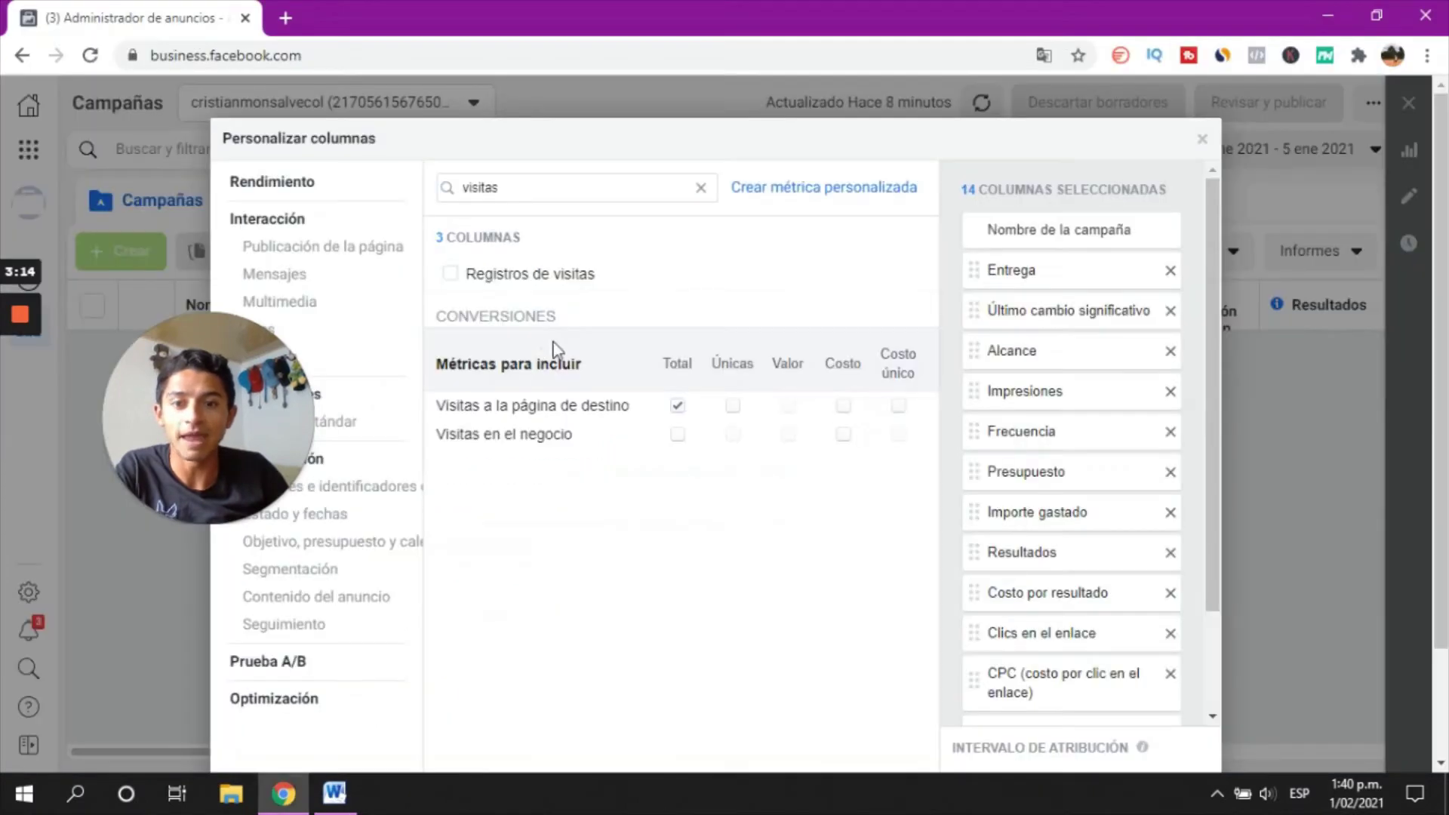
double_click(585, 187)
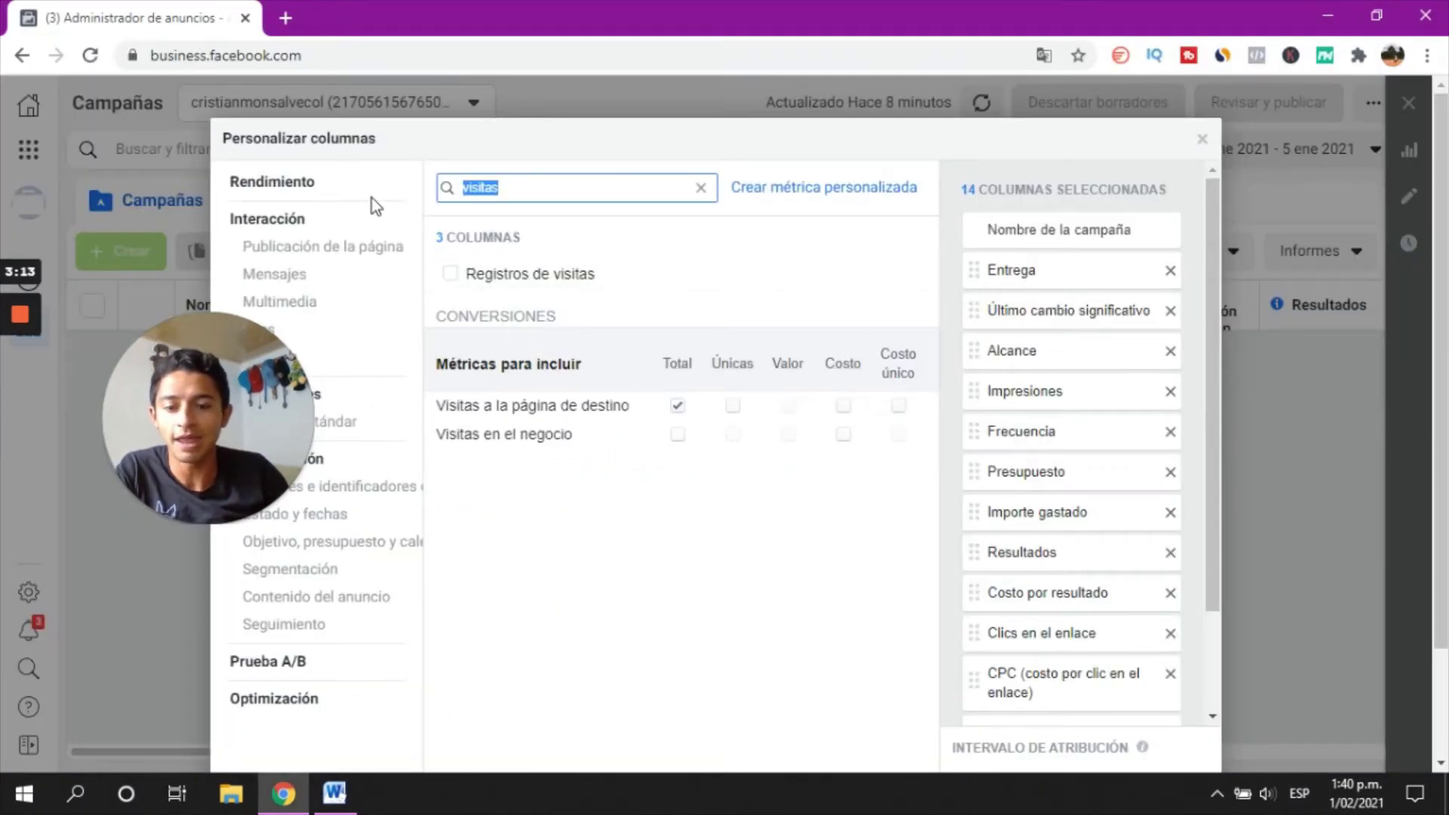
text(cpm)
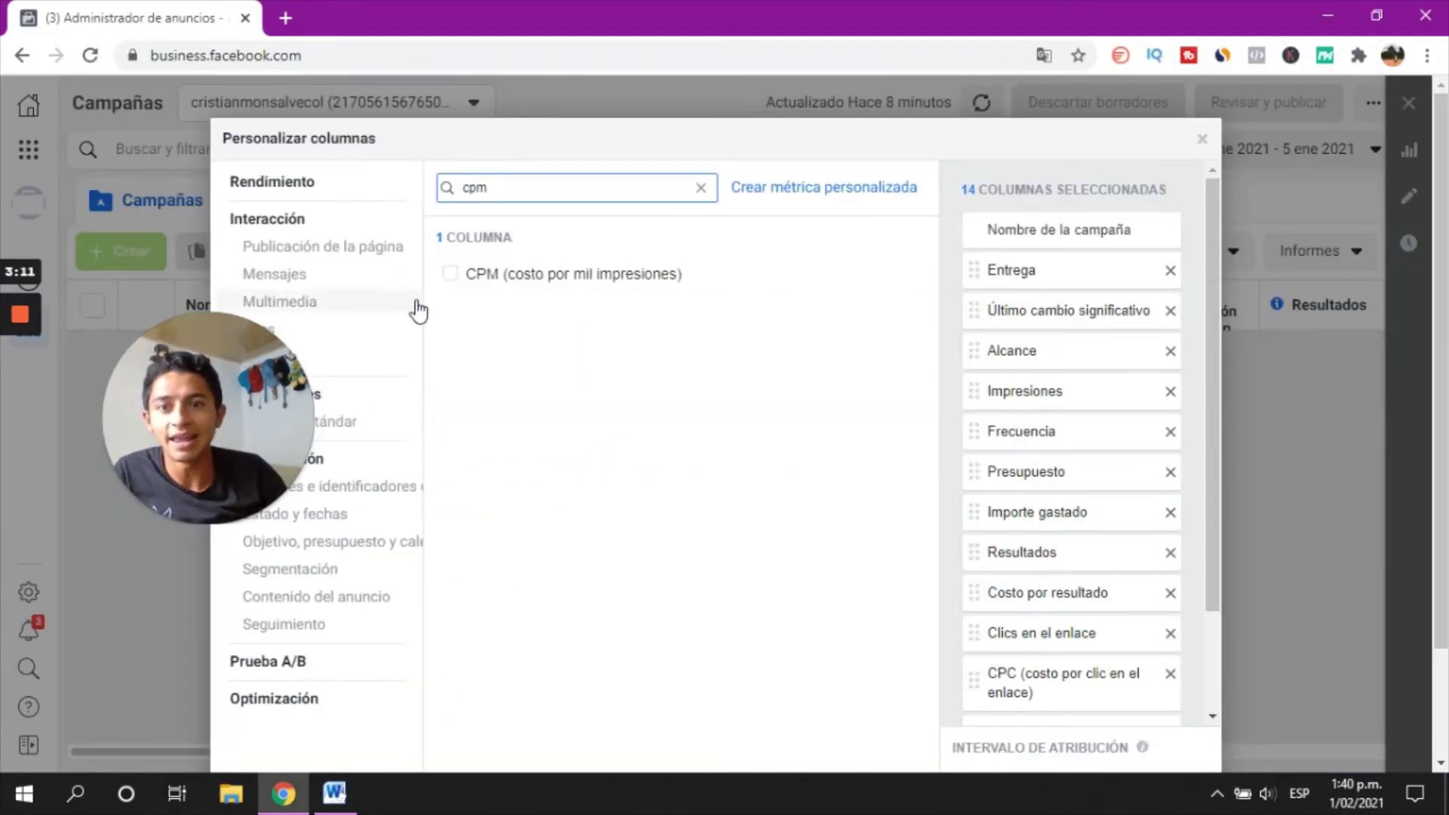
click(449, 273)
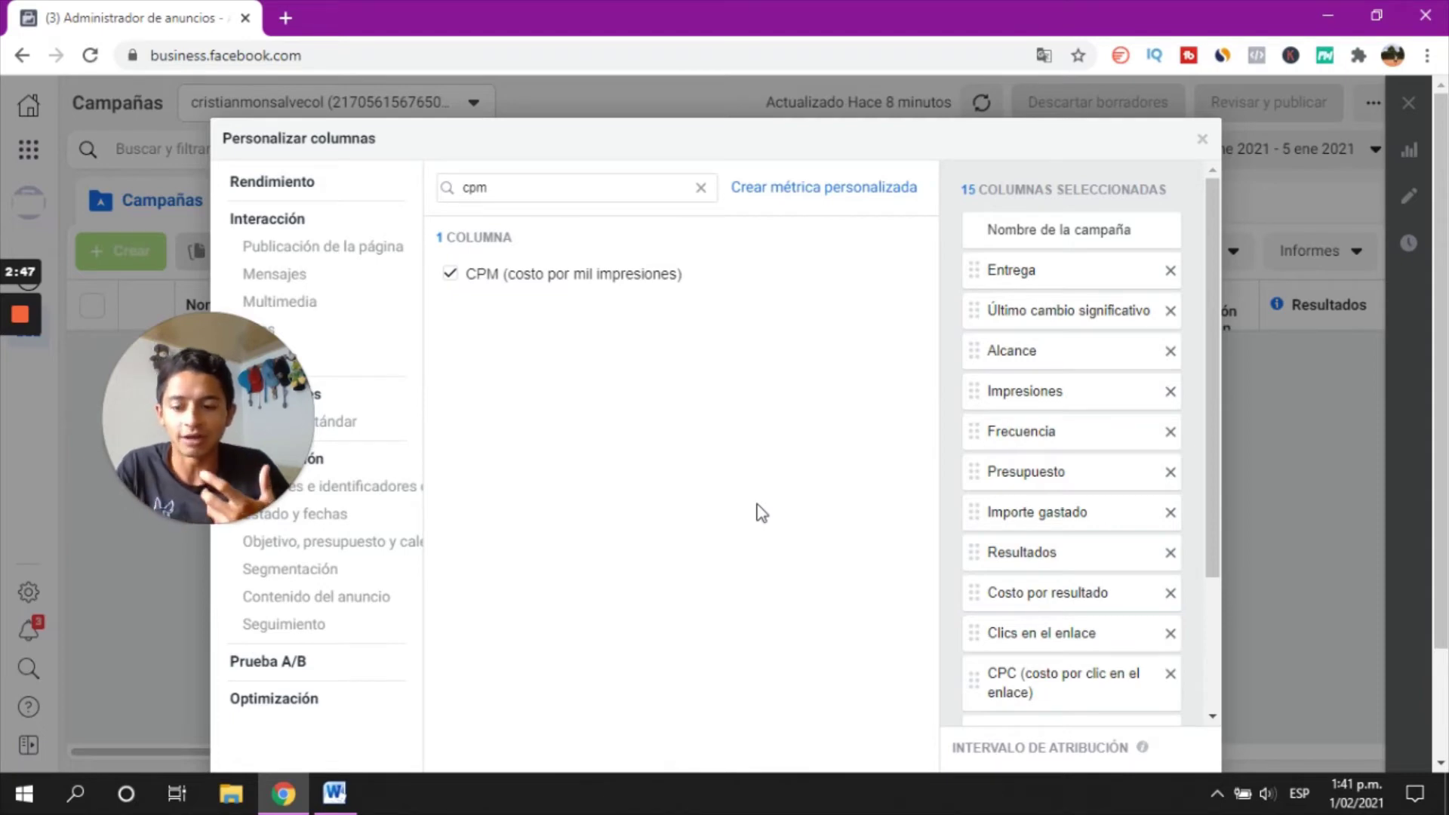
- Check the Word list for the metrics after CPM and add the Total and Costo columns of Pagos iniciados in Ads Manager in Chrome
key(alt+Tab)
scroll(755, 502, down, 3)
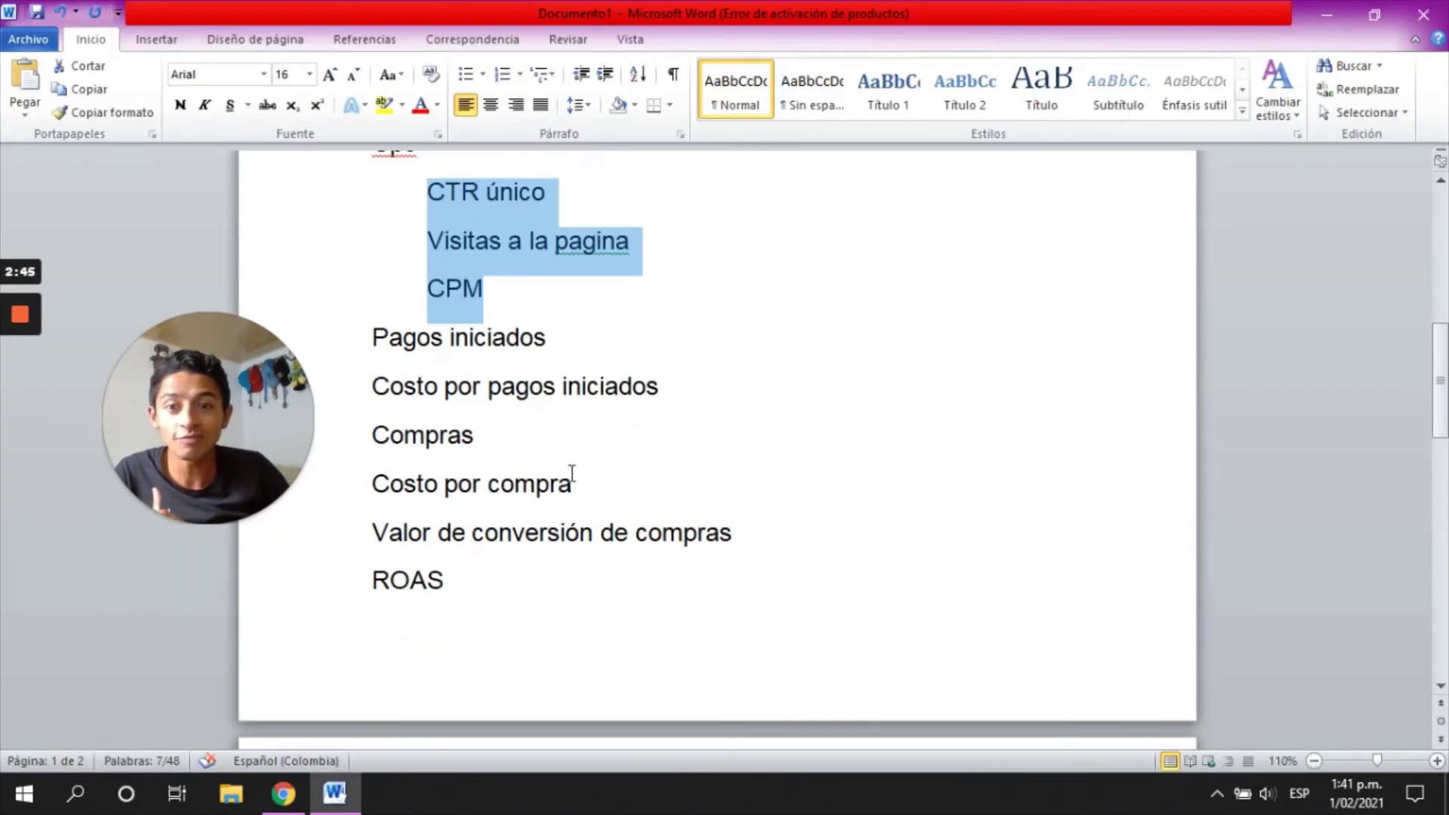
click(283, 792)
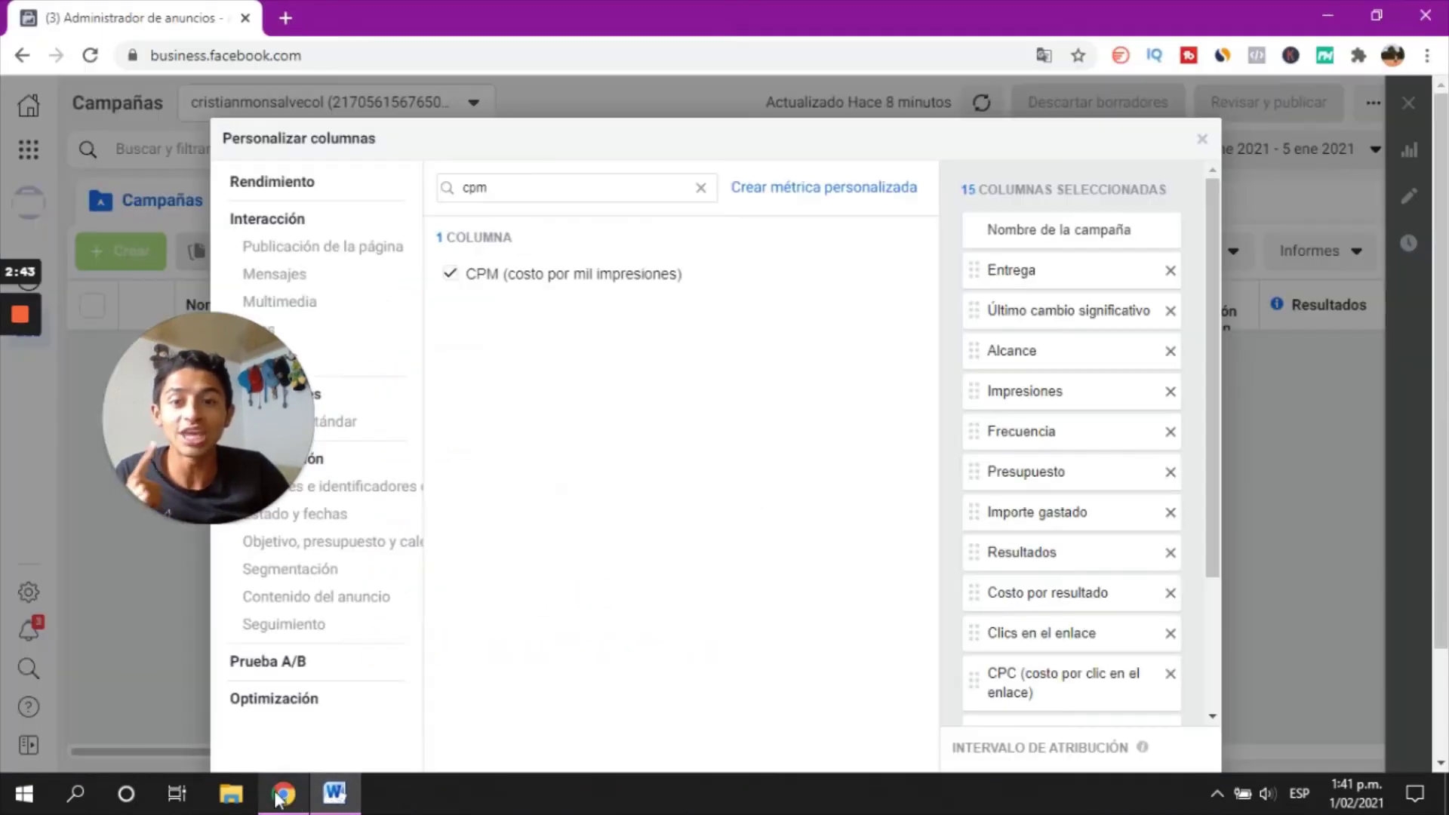
double_click(513, 200)
text(pagos)
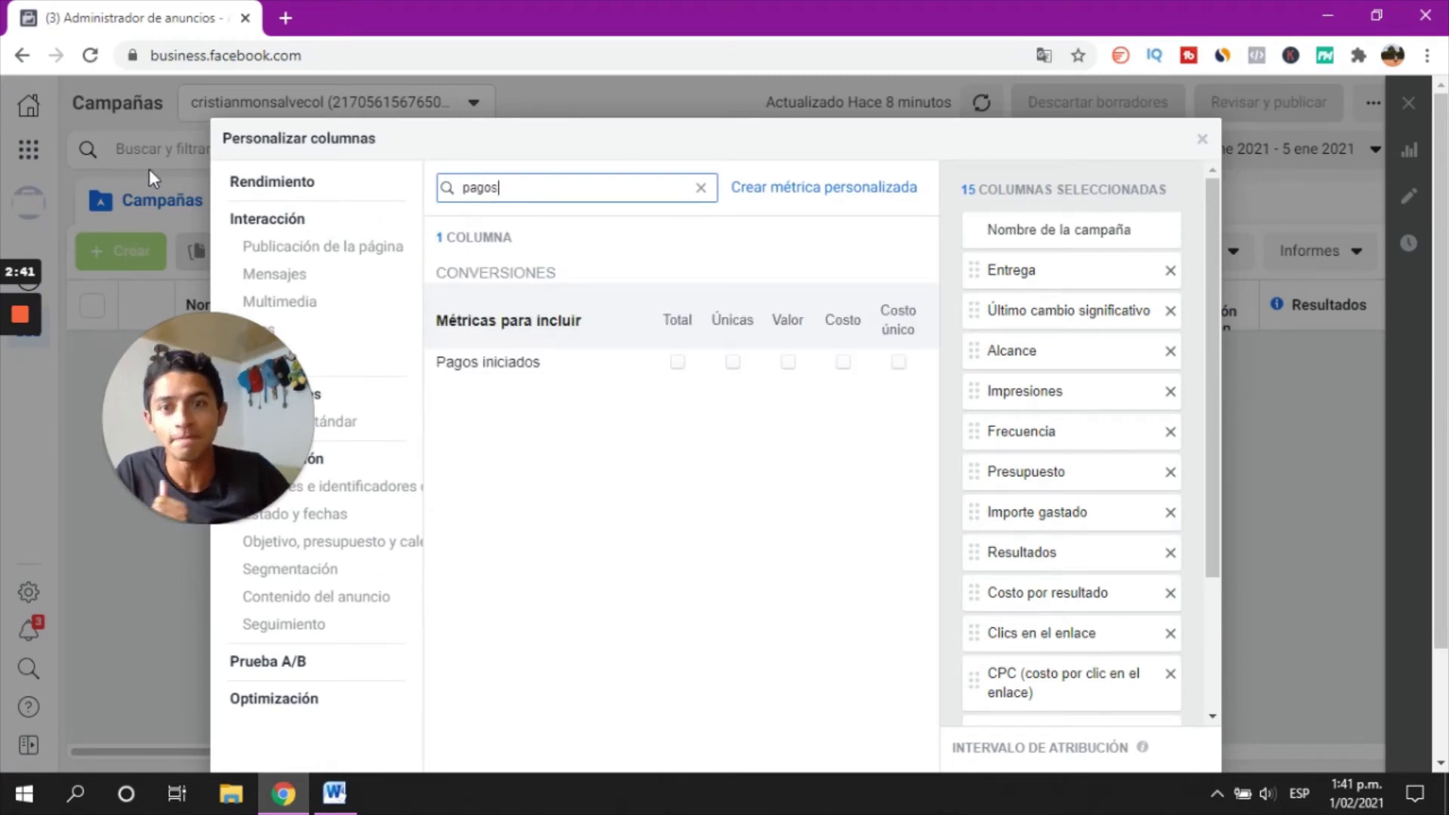
click(677, 363)
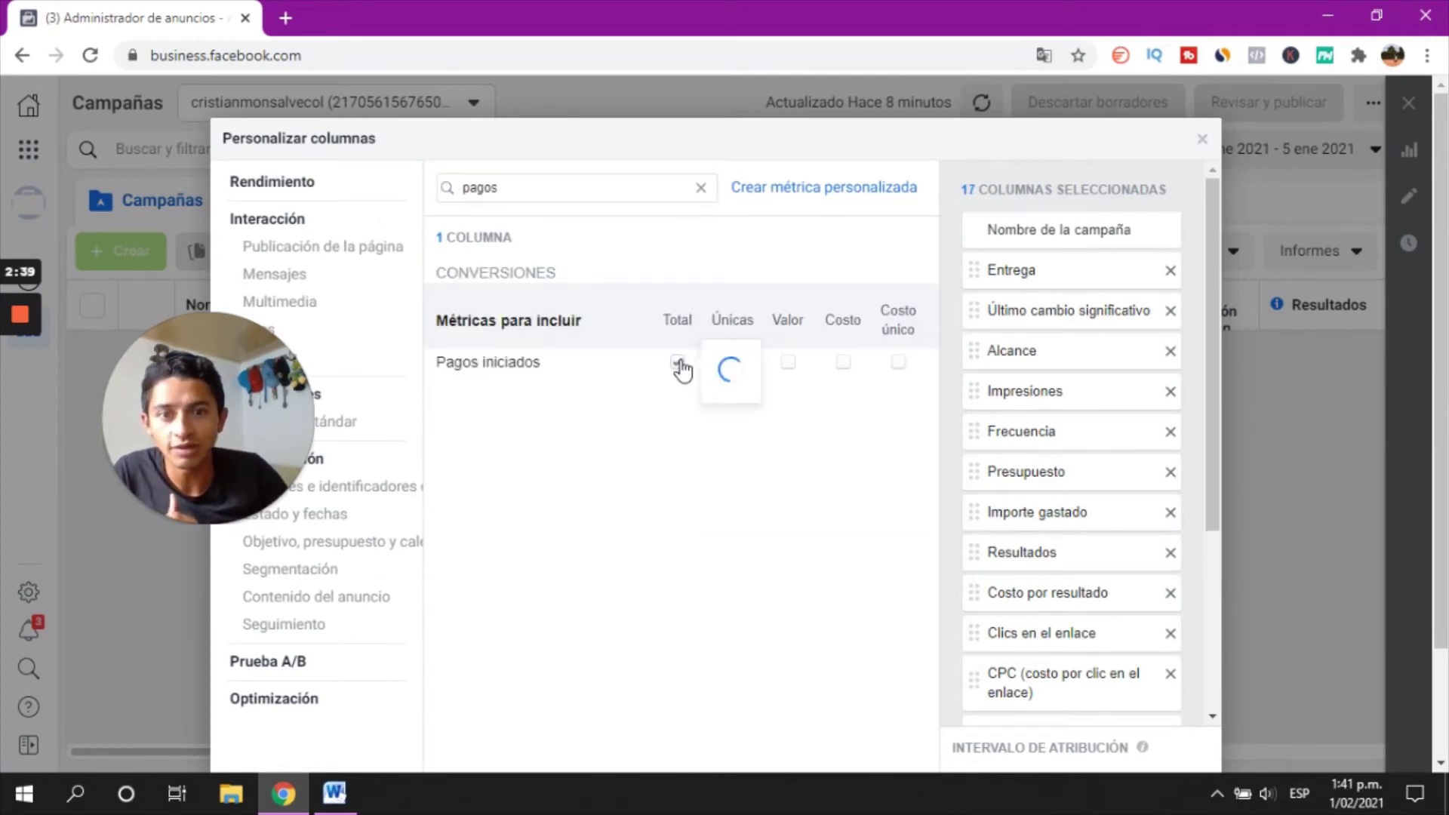
click(843, 363)
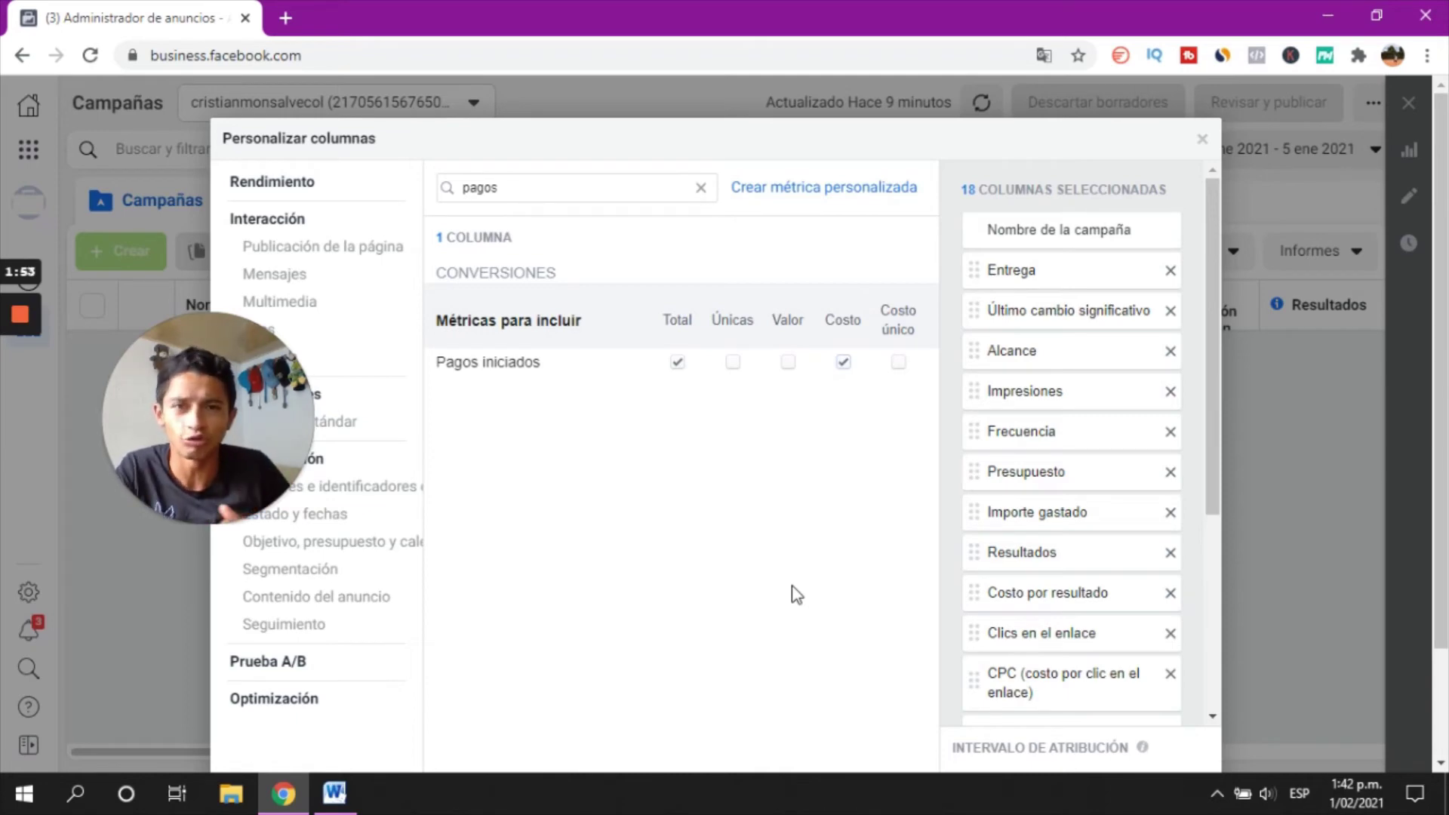
- Check the Word list for the next metrics and add the Total and Costo columns of Compras in Ads Manager in Chrome
key(alt+Tab)
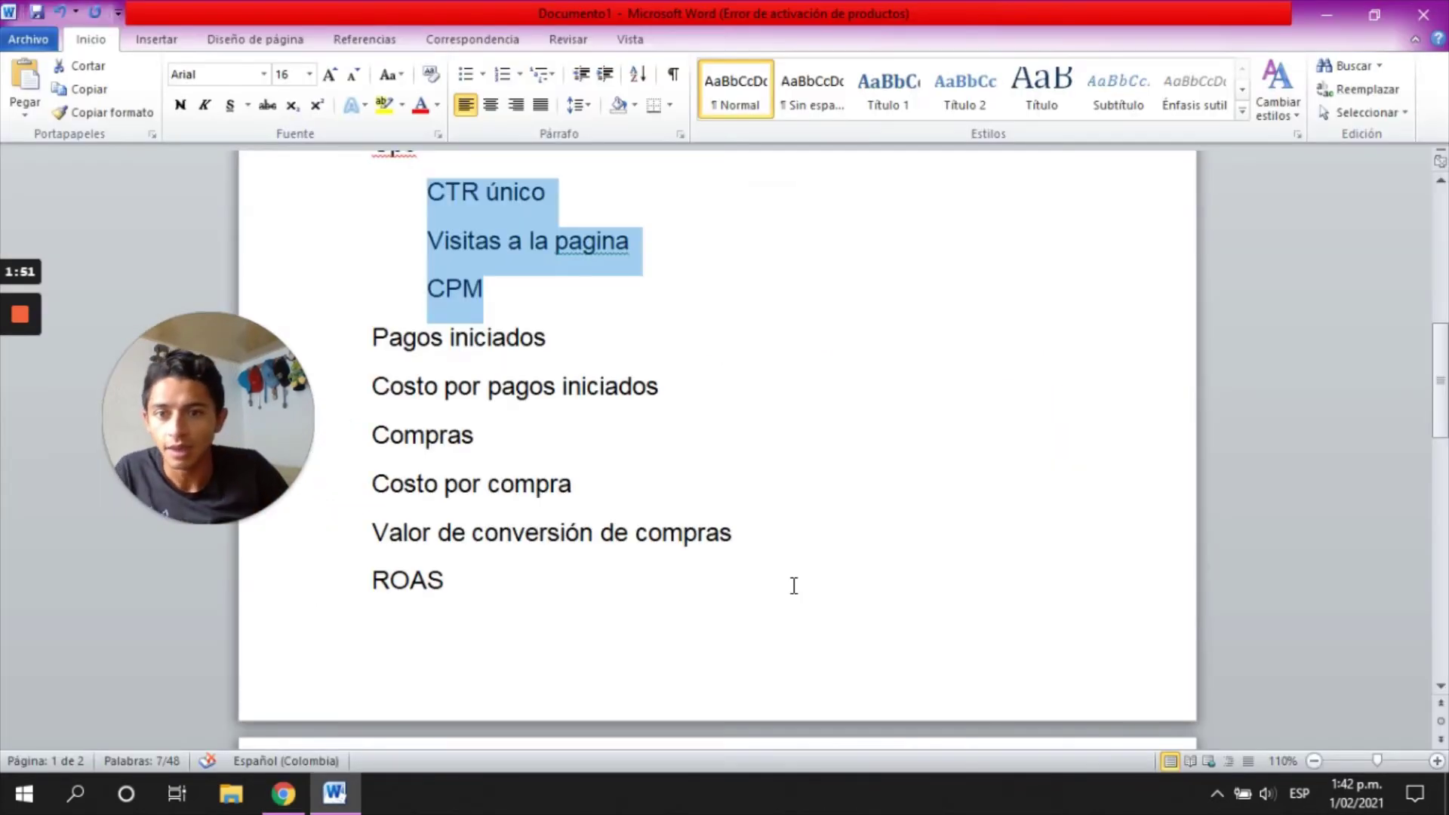
click(302, 799)
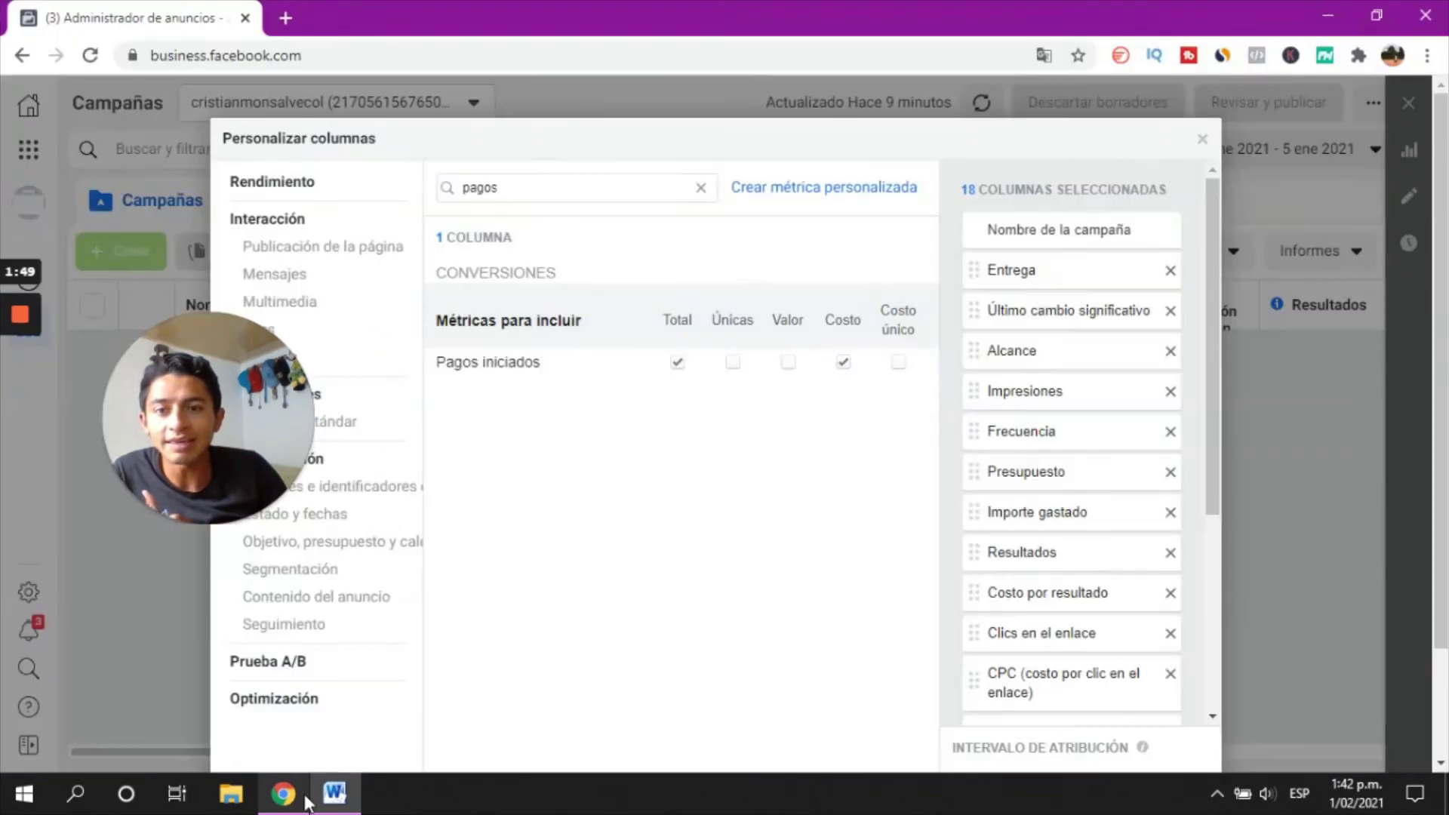
triple_click(556, 188)
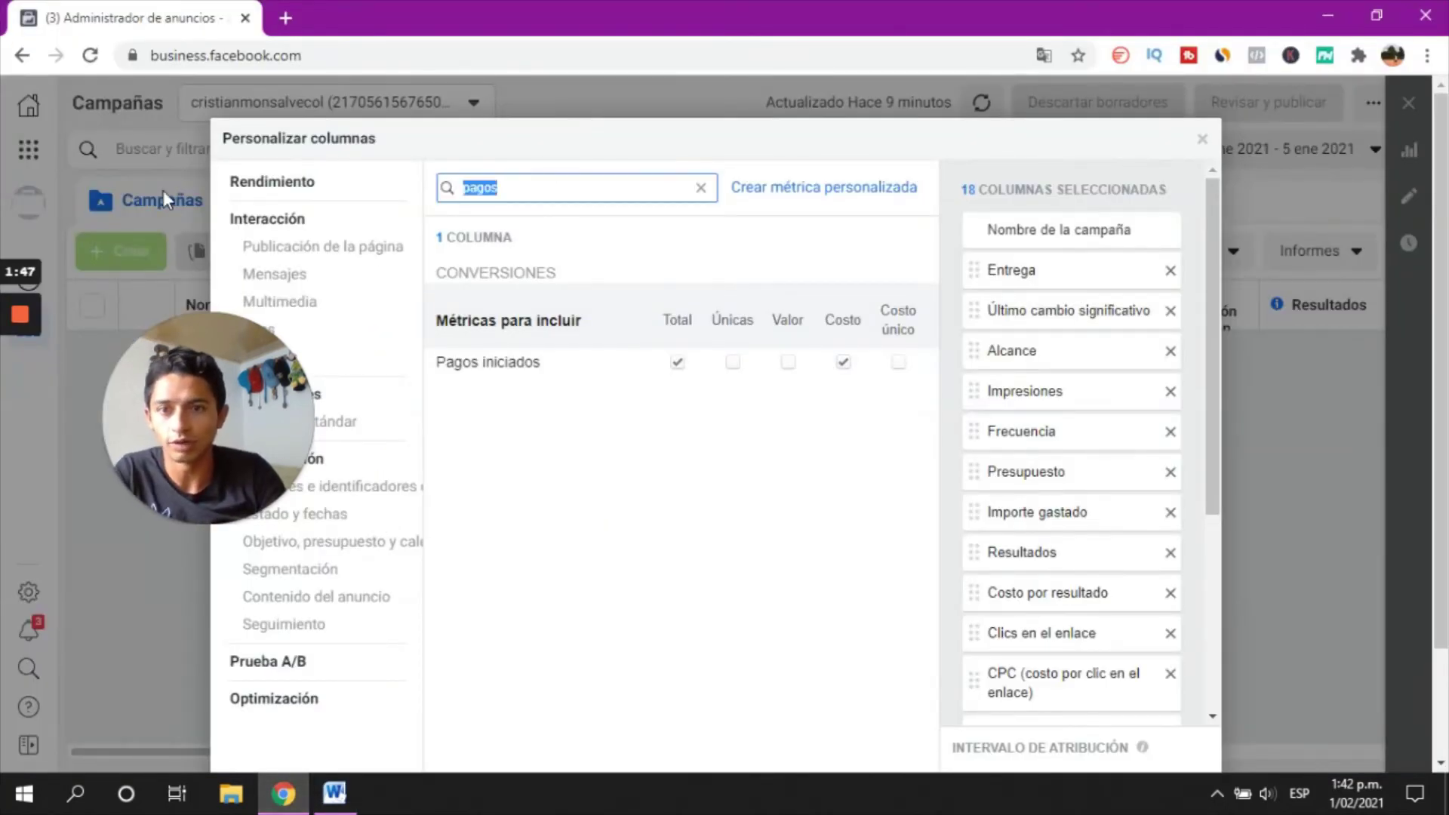
text(compras)
click(677, 362)
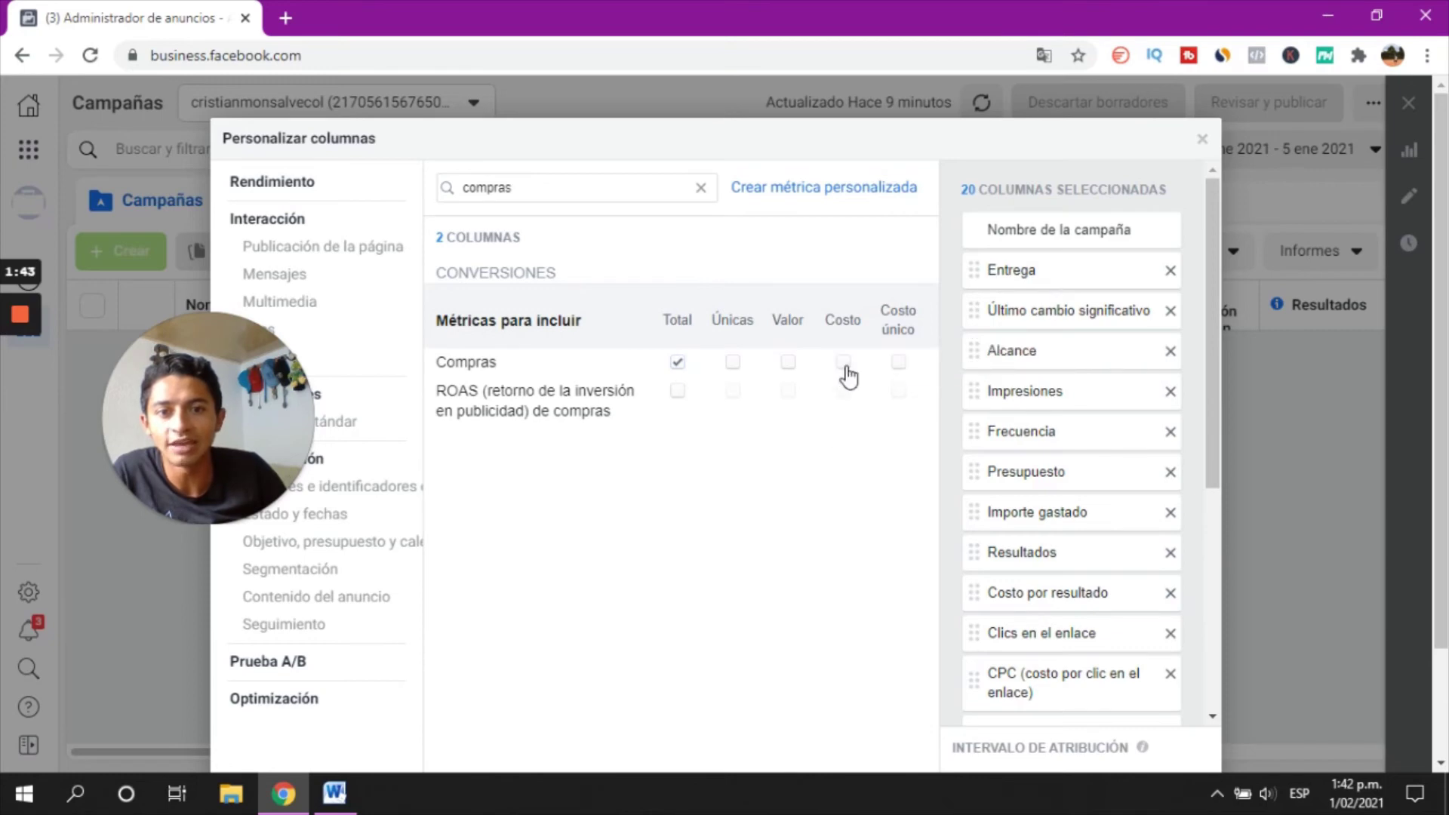
click(845, 365)
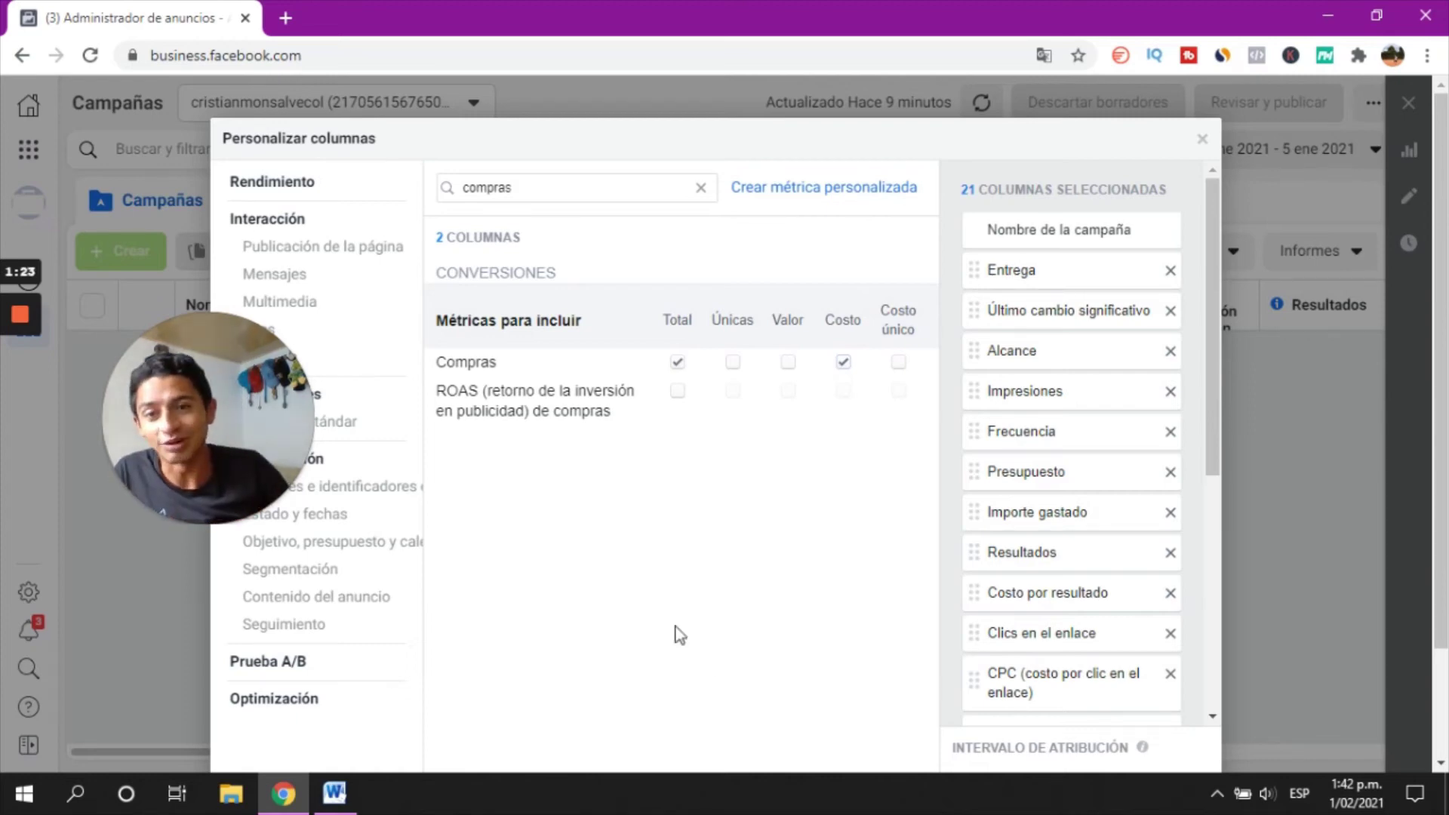
- Check the Word list after Costo por compra and add the Valor column of Compras in Ads Manager in Chrome
click(340, 794)
scroll(603, 538, down, 3)
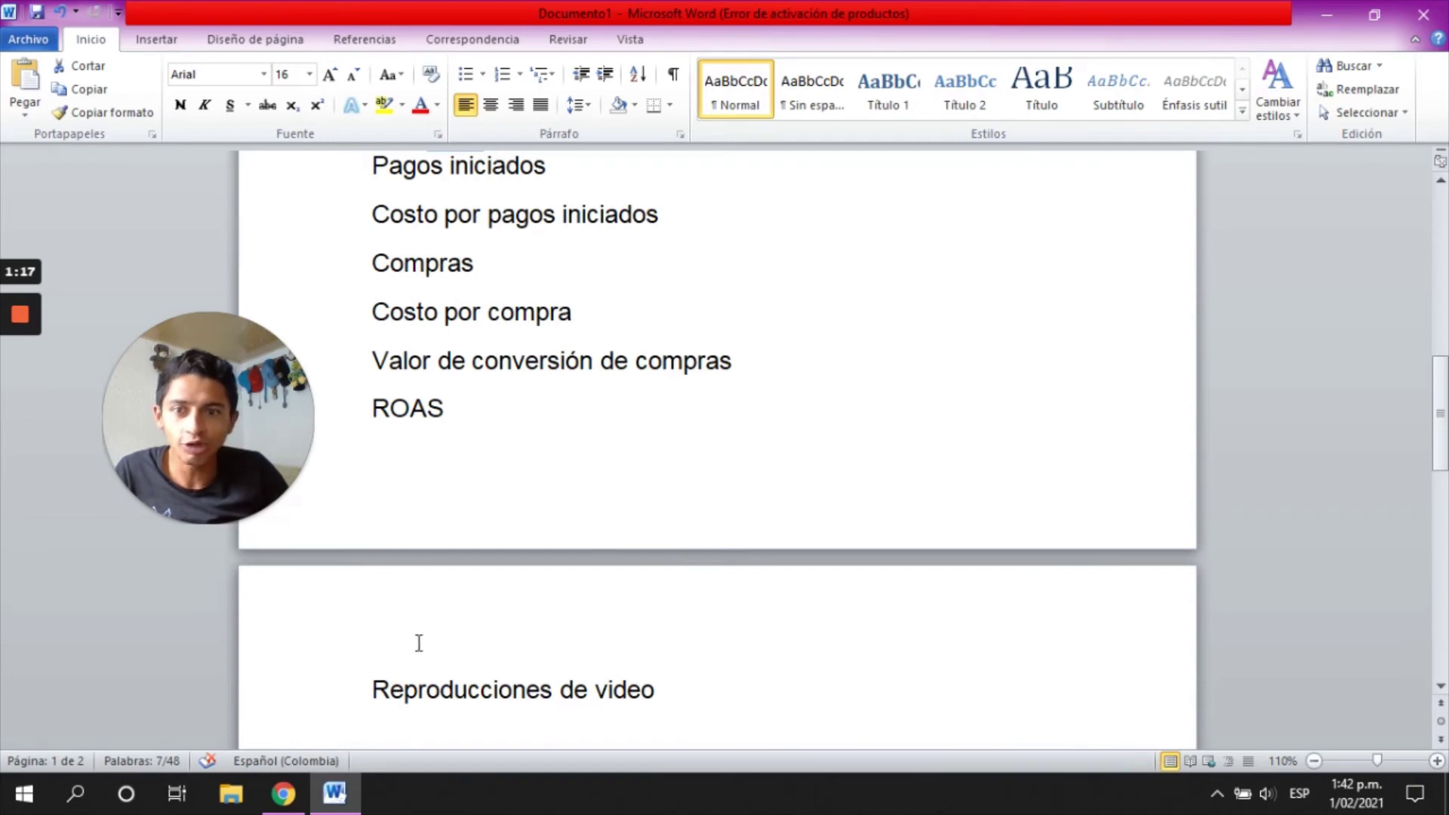
click(283, 794)
click(788, 361)
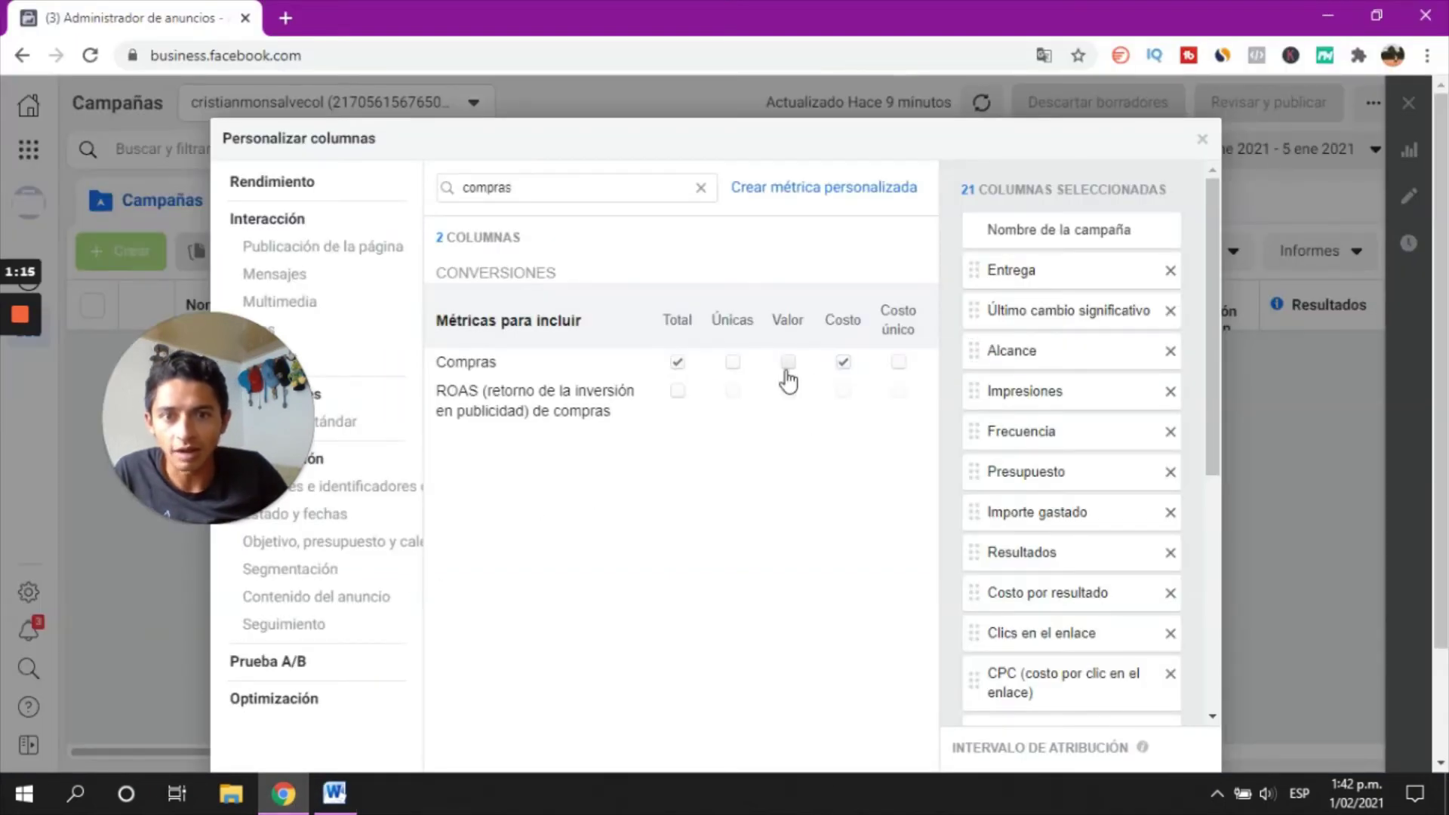
- Find the ROAS metric and add the Total column of ROAS (retorno de la inversión en publicidad) de compras
double_click(578, 181)
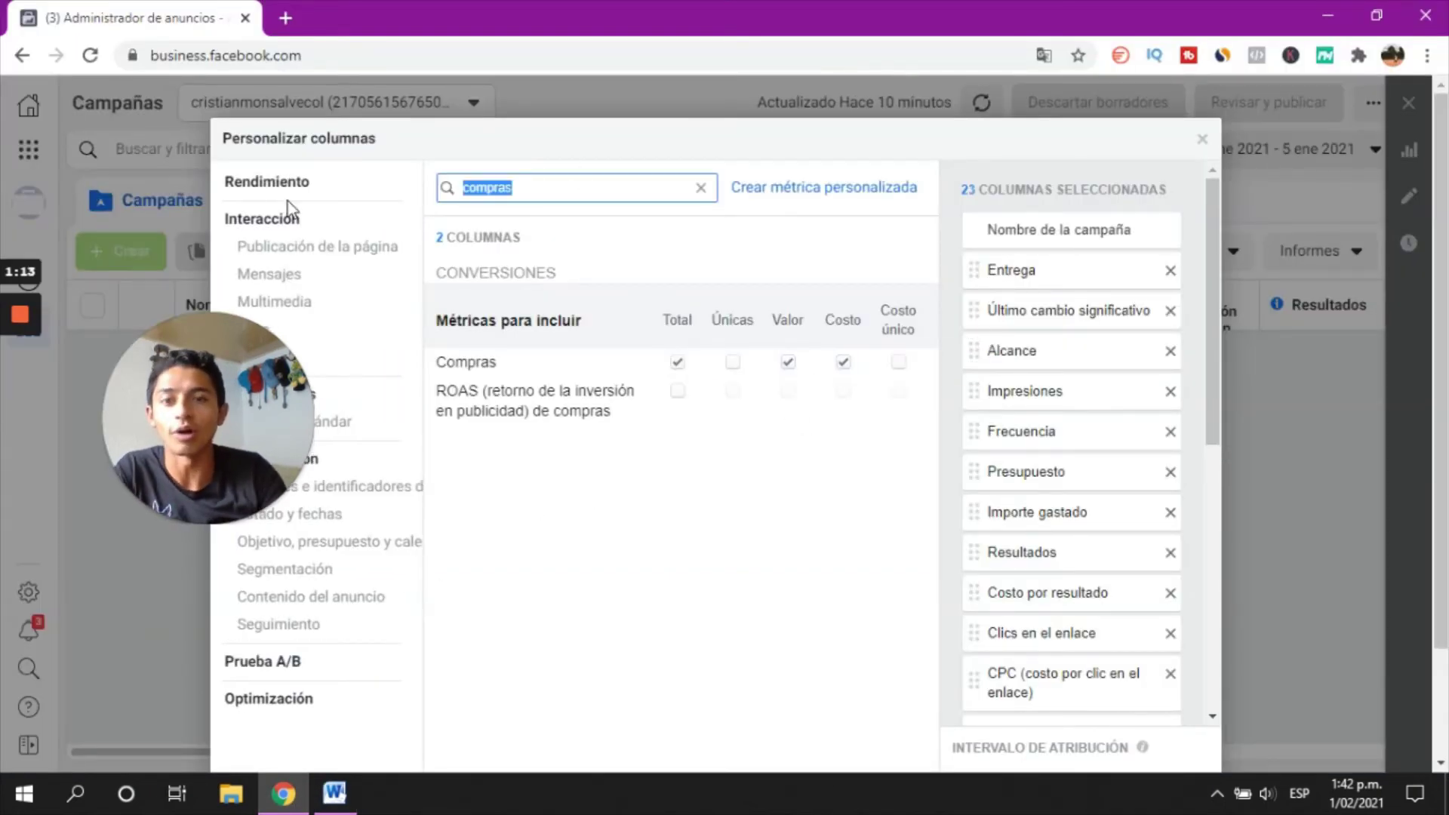
text(roas)
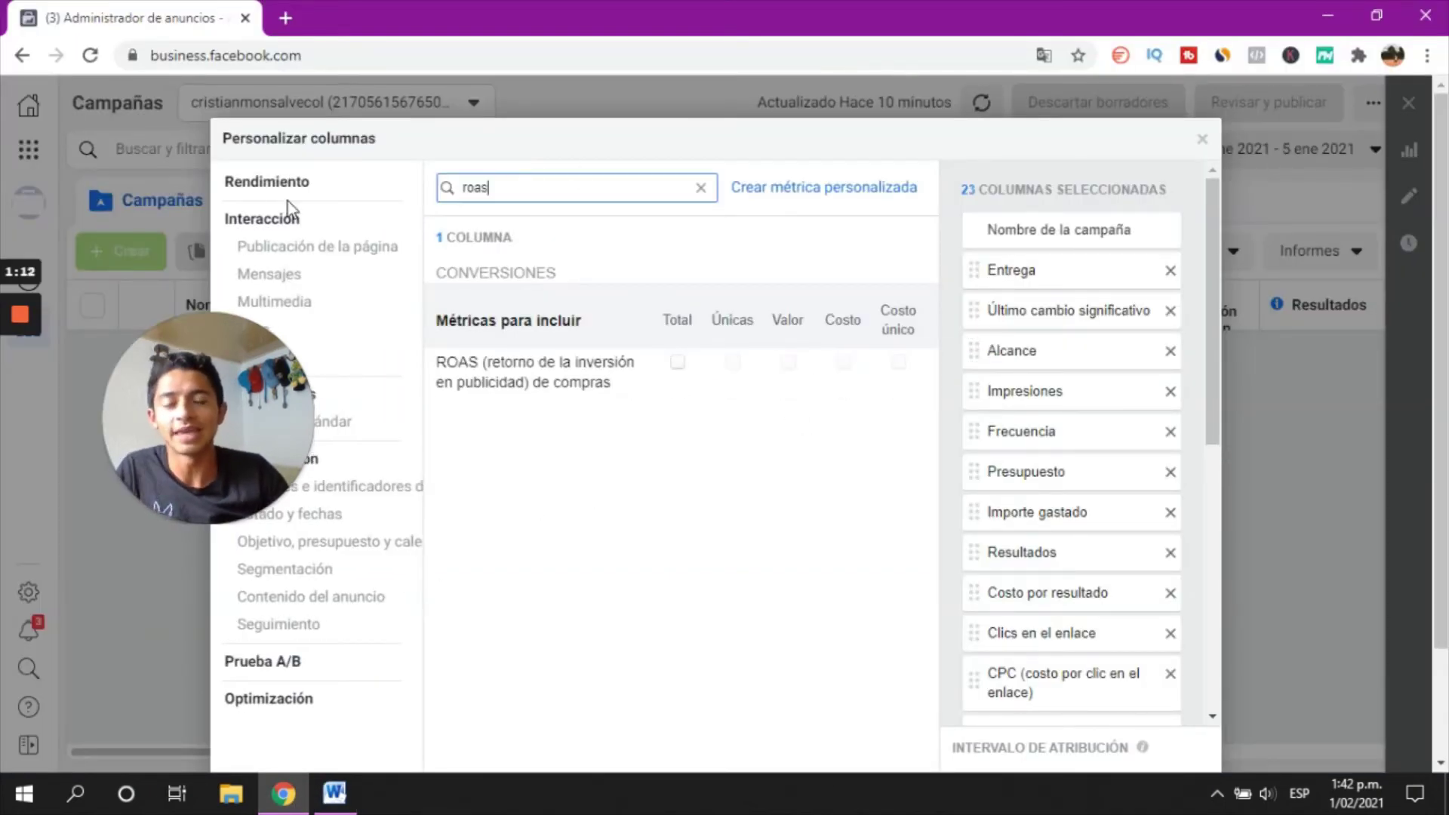
click(678, 363)
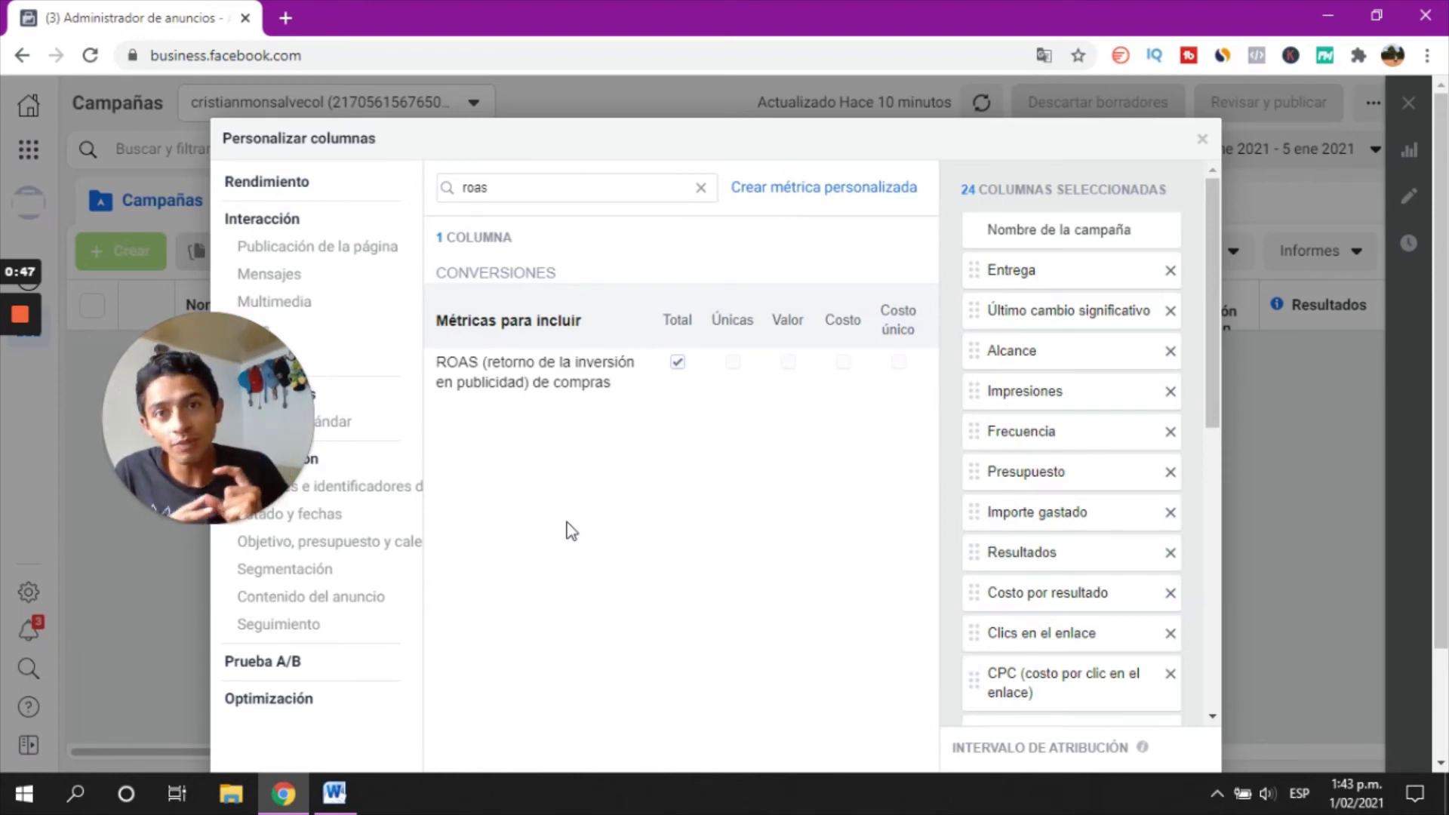
- Check the end of the Word list and add the Reproducciones de video hasta el 25%, 50%, 75%, 95% and 100% columns in Chrome
click(335, 792)
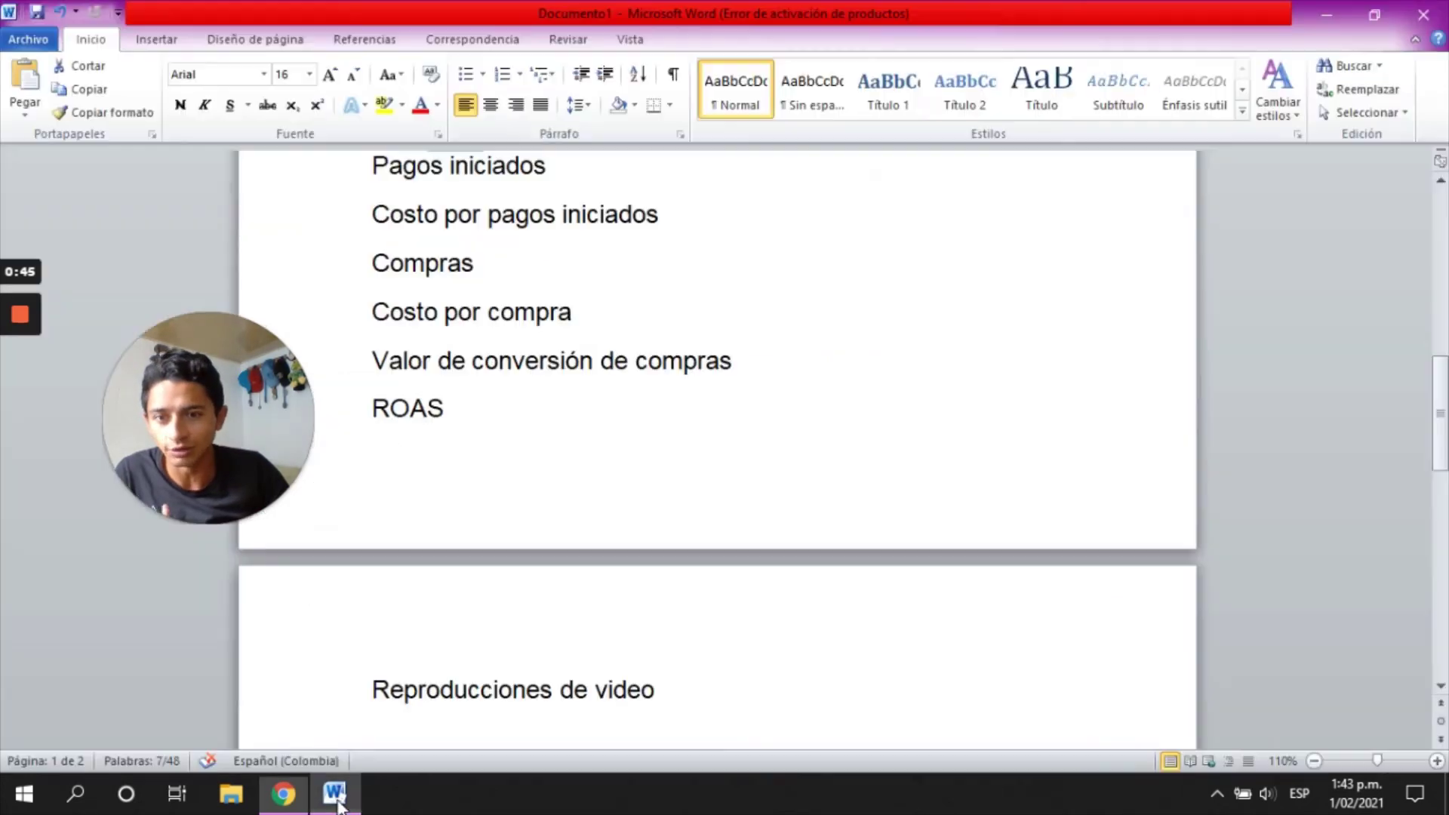
scroll(649, 521, down, 3)
click(282, 793)
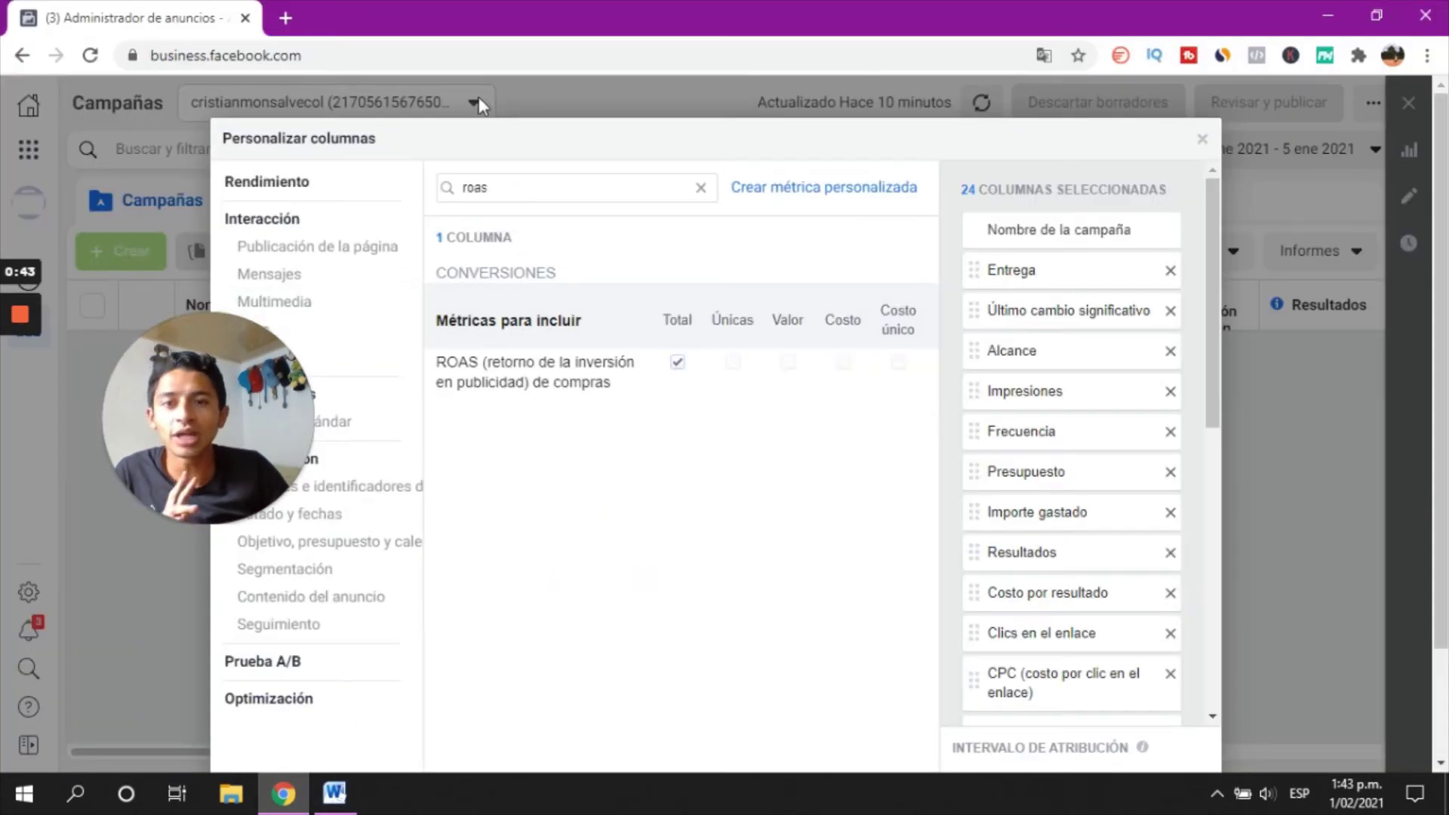
text(repro)
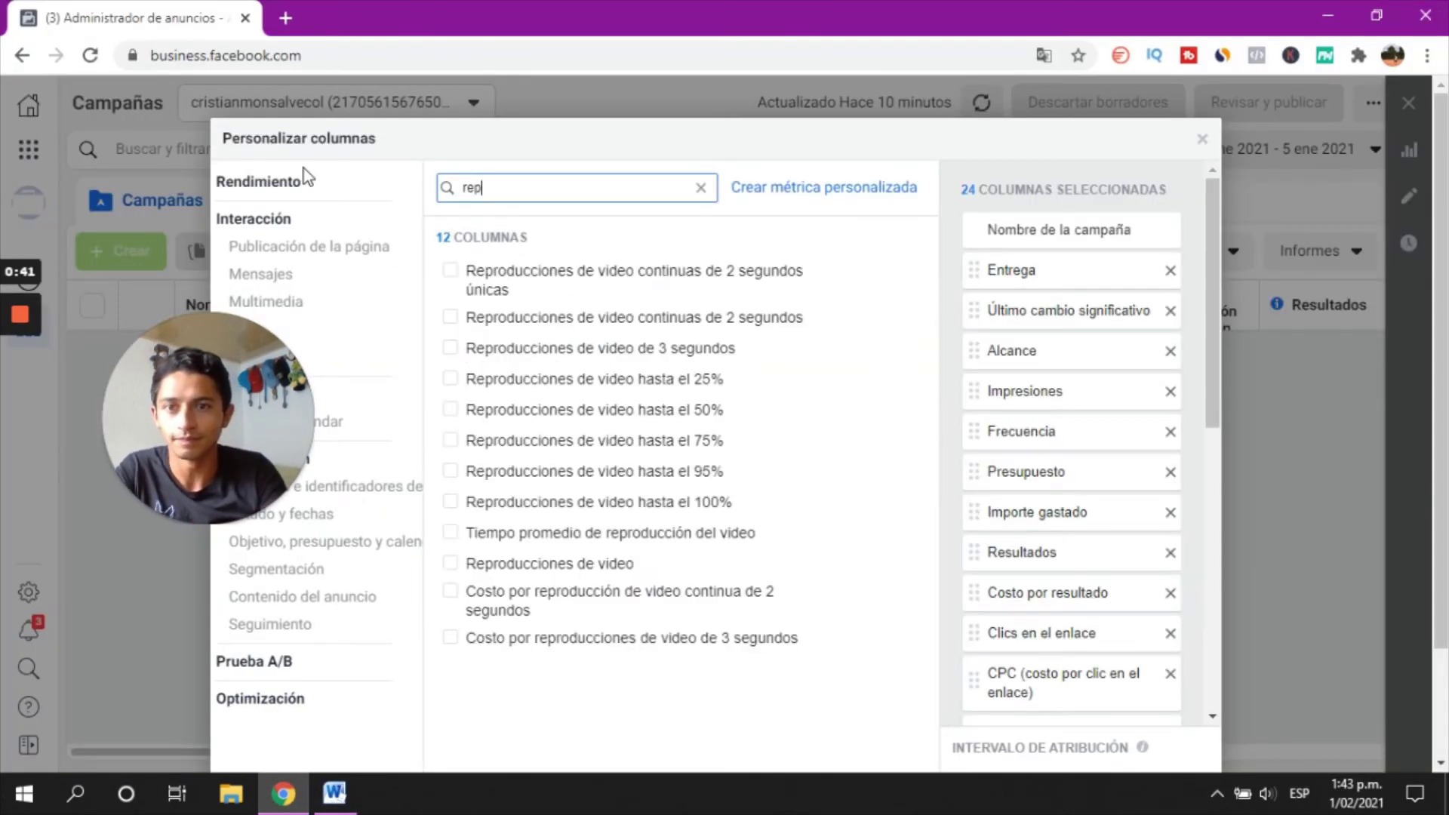
click(451, 379)
click(451, 410)
click(450, 440)
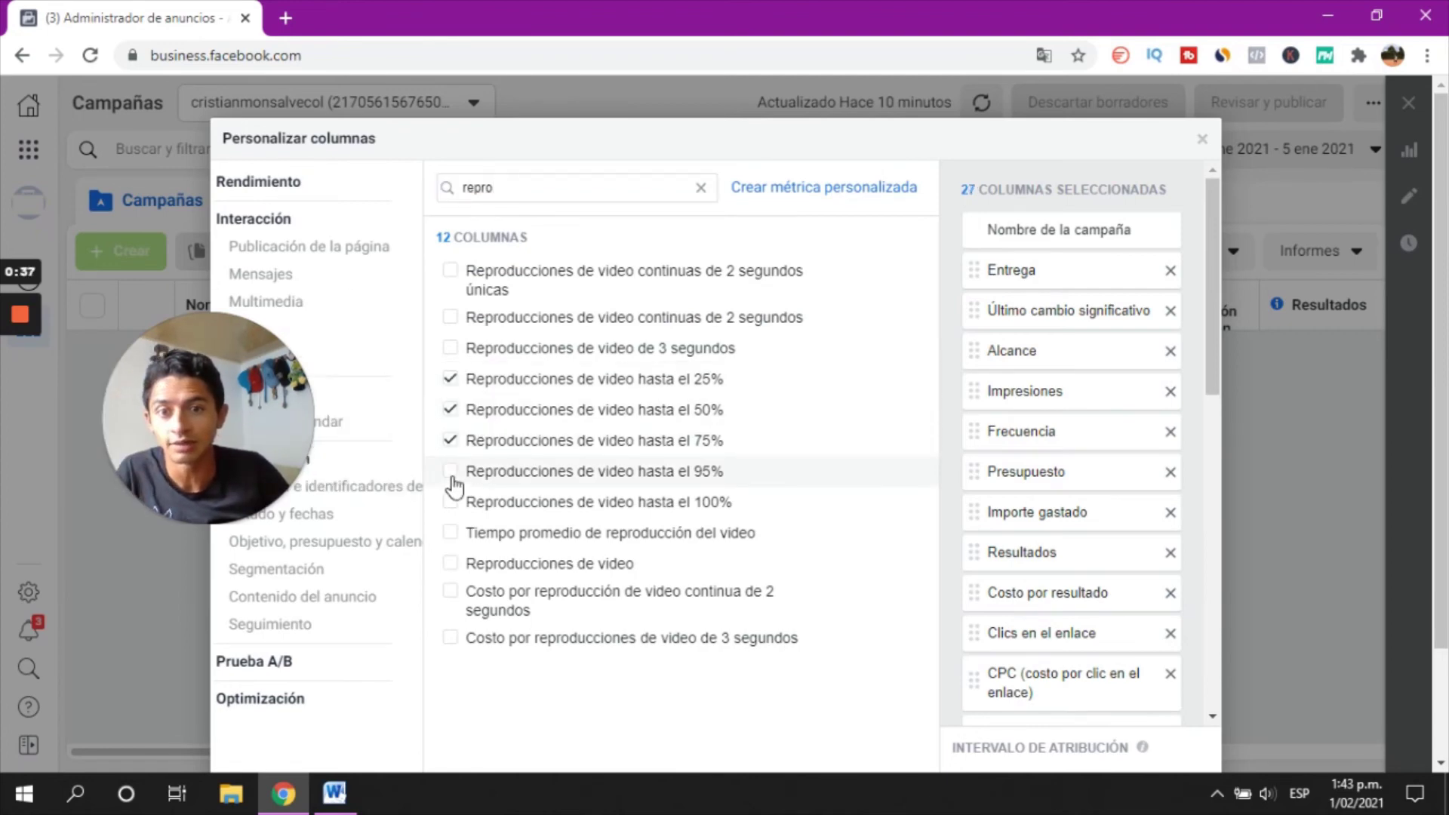
click(450, 470)
click(450, 501)
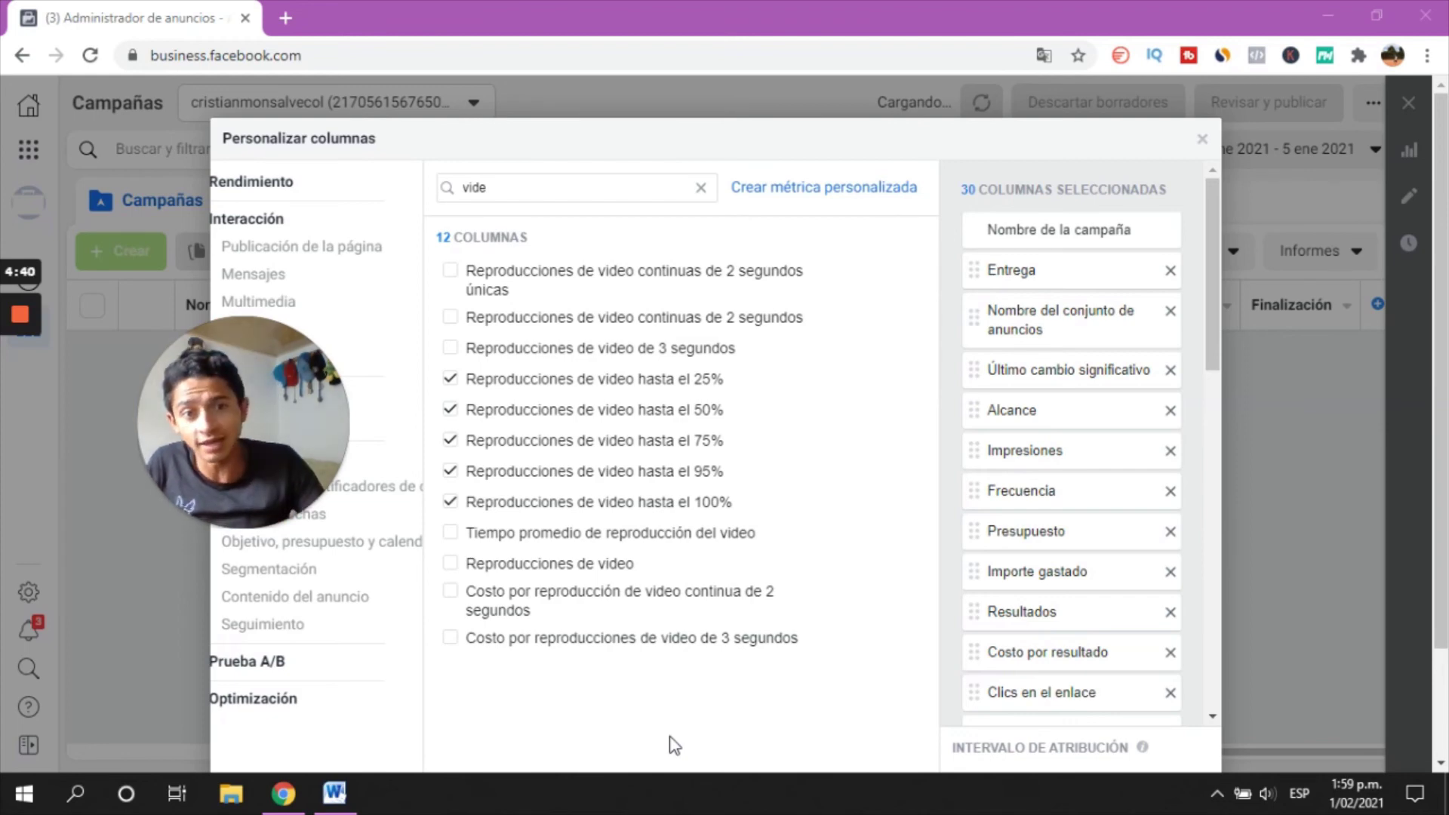
- Reorder the selected columns so that CTR único comes before CPC (costo por clic en el enlace)
scroll(1089, 480, down, 5)
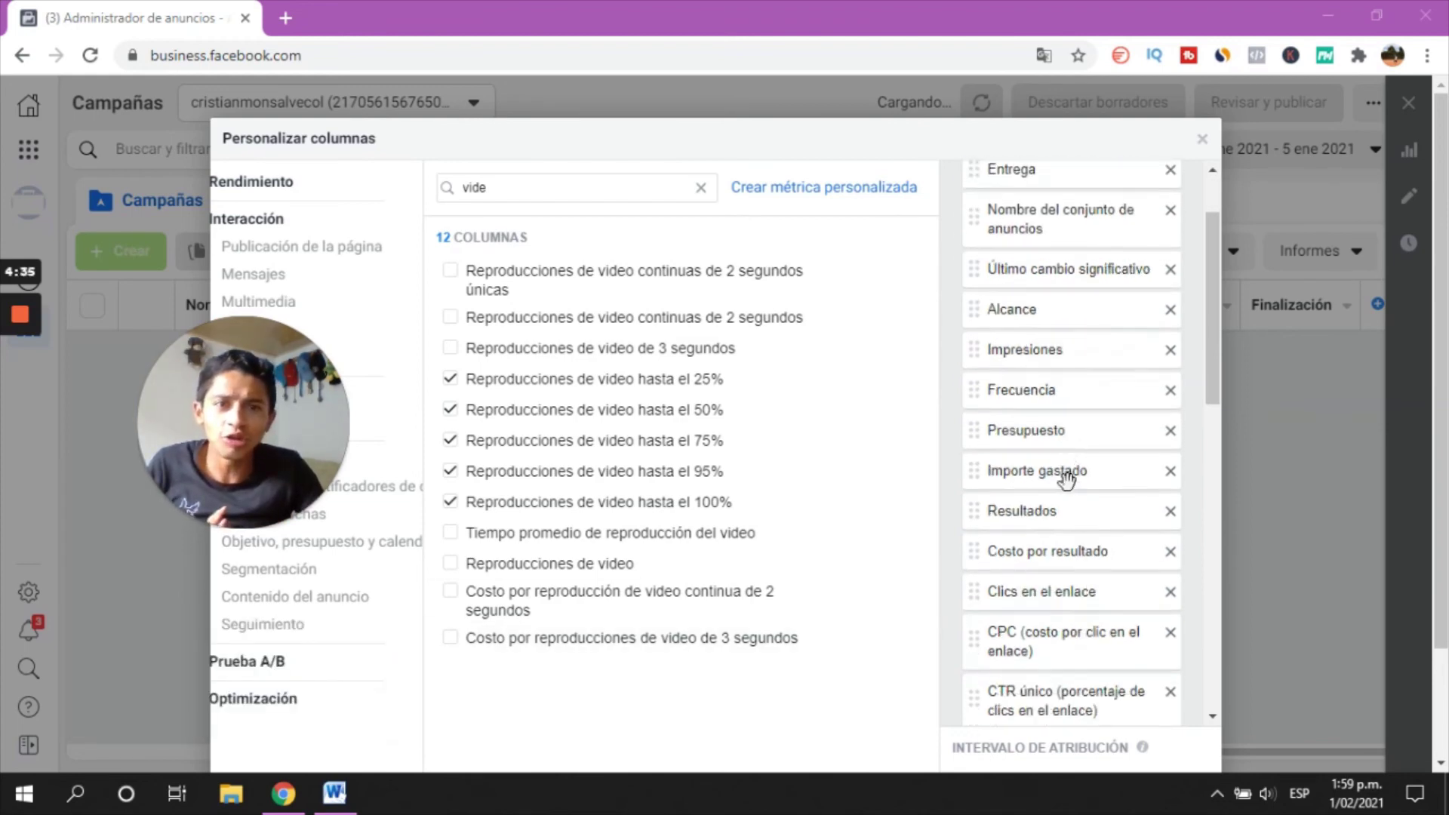
mouse_move(977, 483)
mouse_down()
mouse_move(973, 404)
mouse_move(976, 481)
mouse_up()
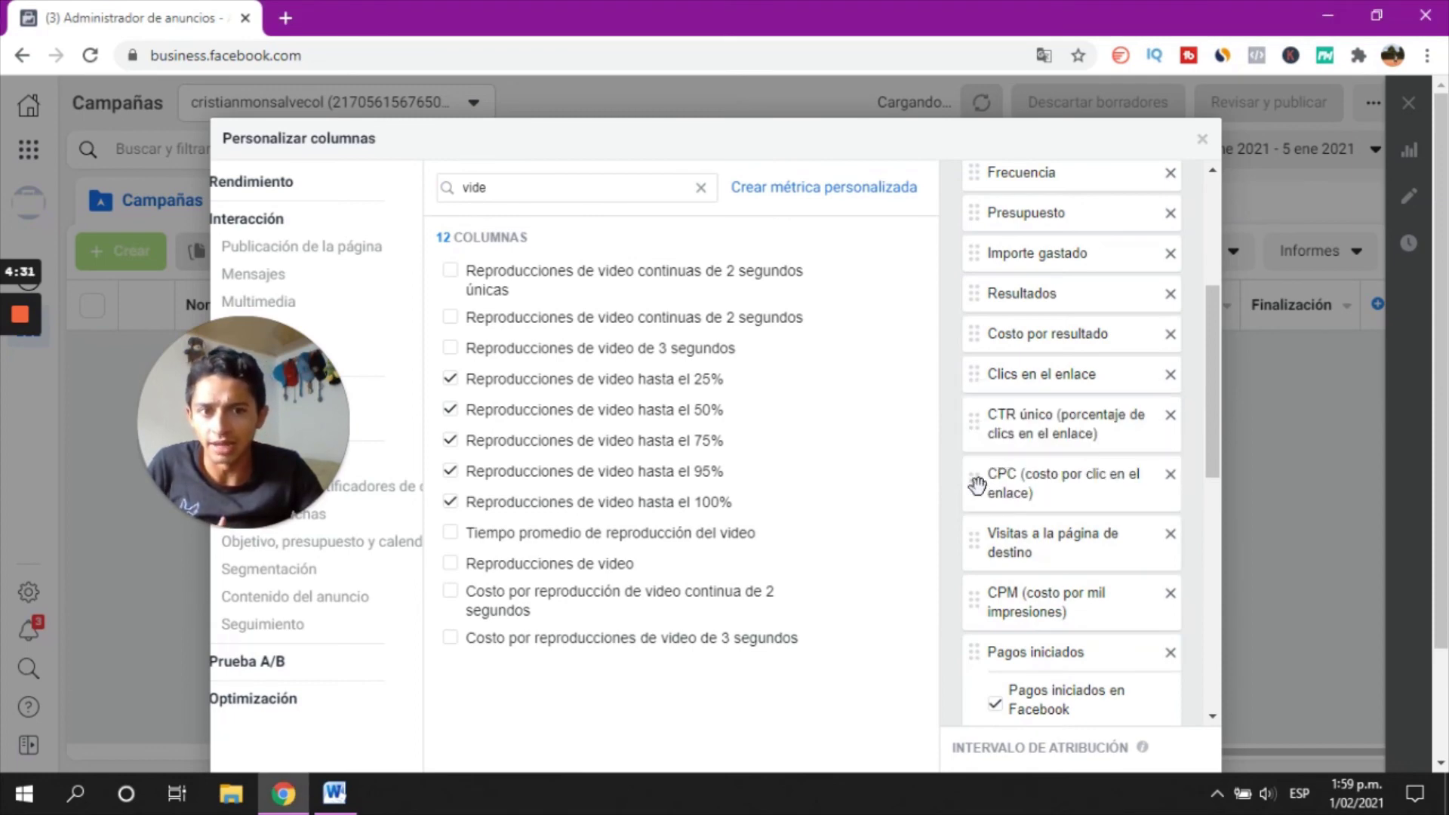
- Save the column selection as a preset named "crashing" and apply it to the campaigns table
scroll(1345, 433, down, 1)
scroll(1357, 472, down, 1)
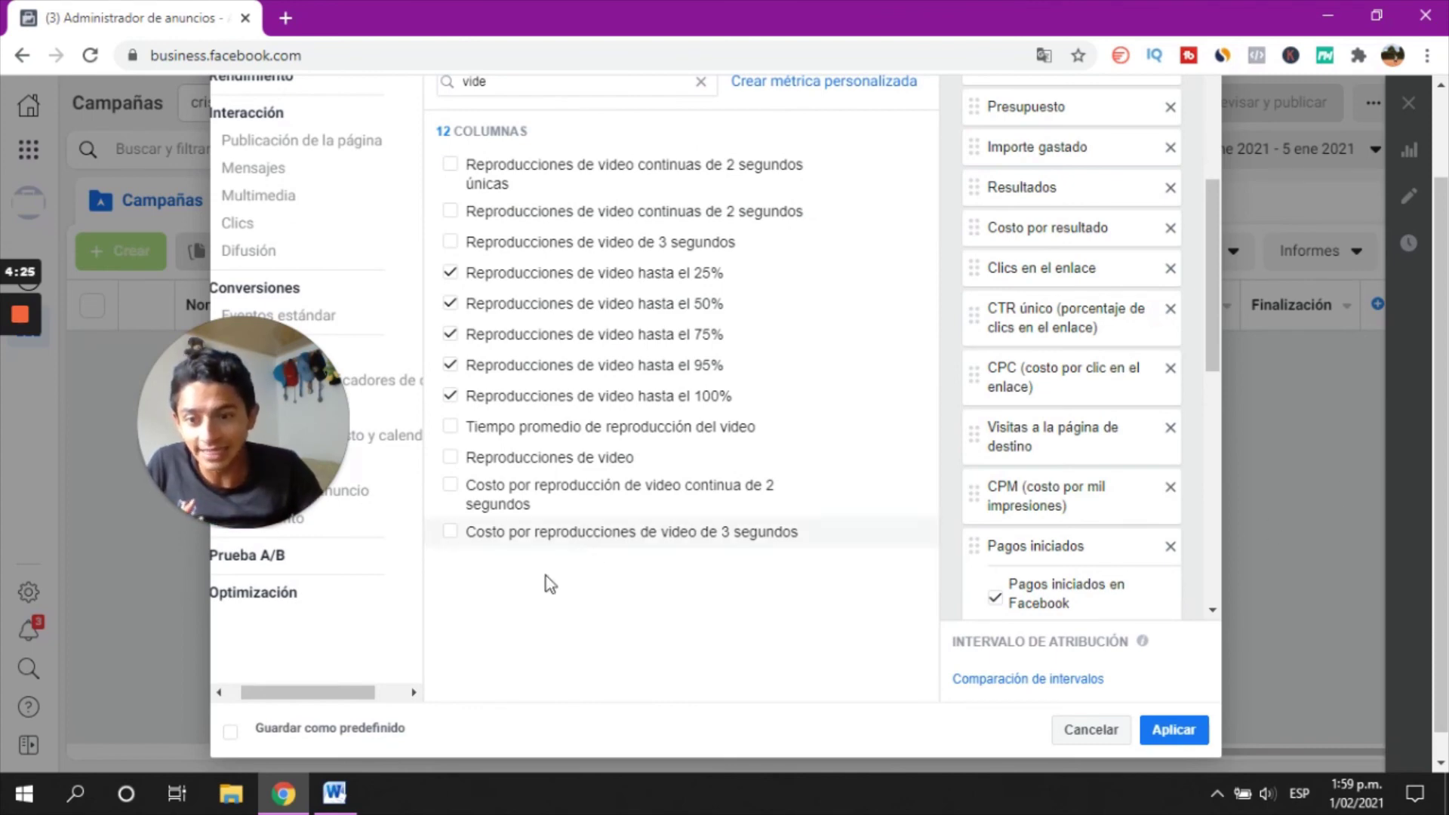
click(230, 732)
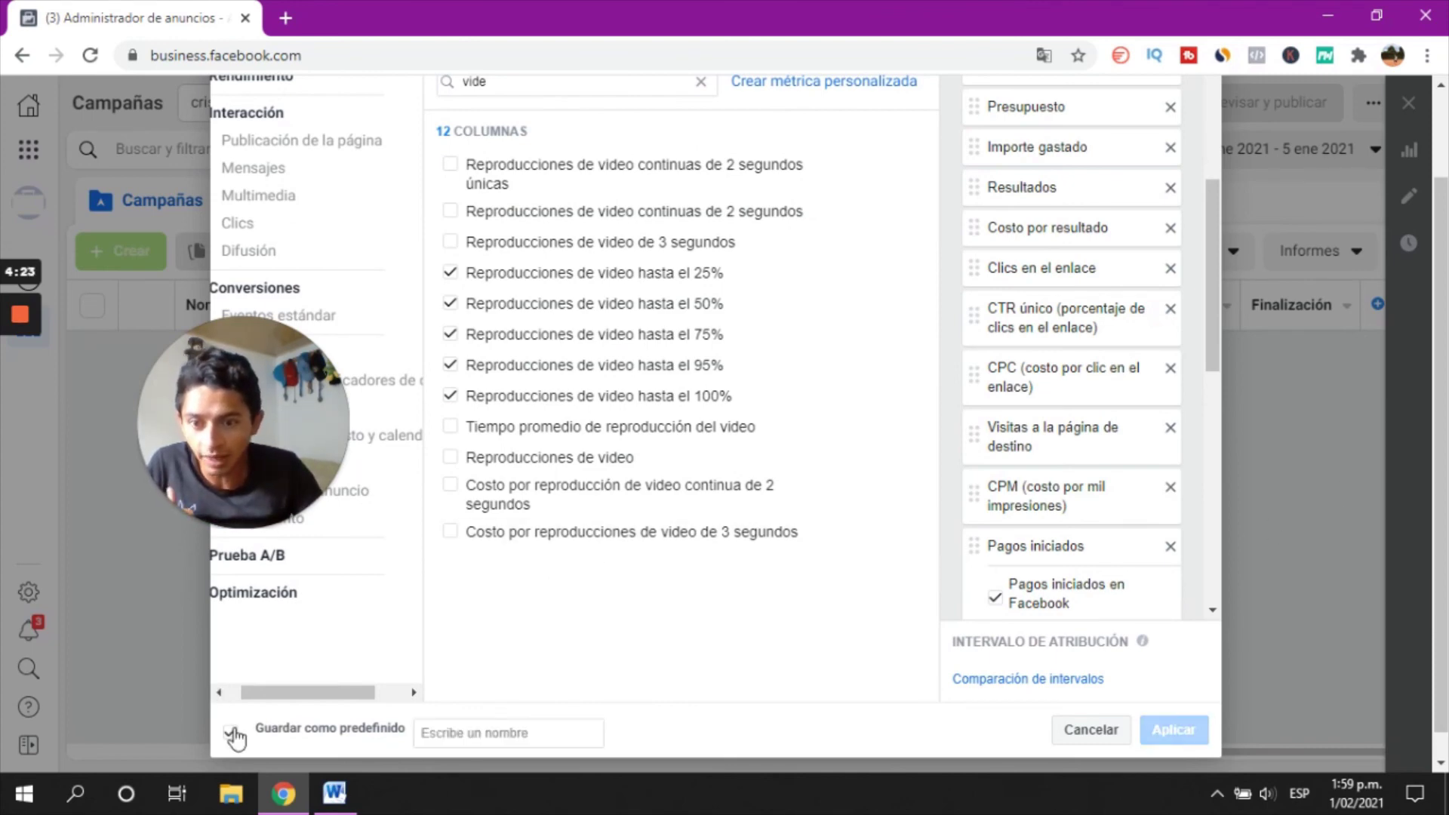
click(487, 732)
text(c)
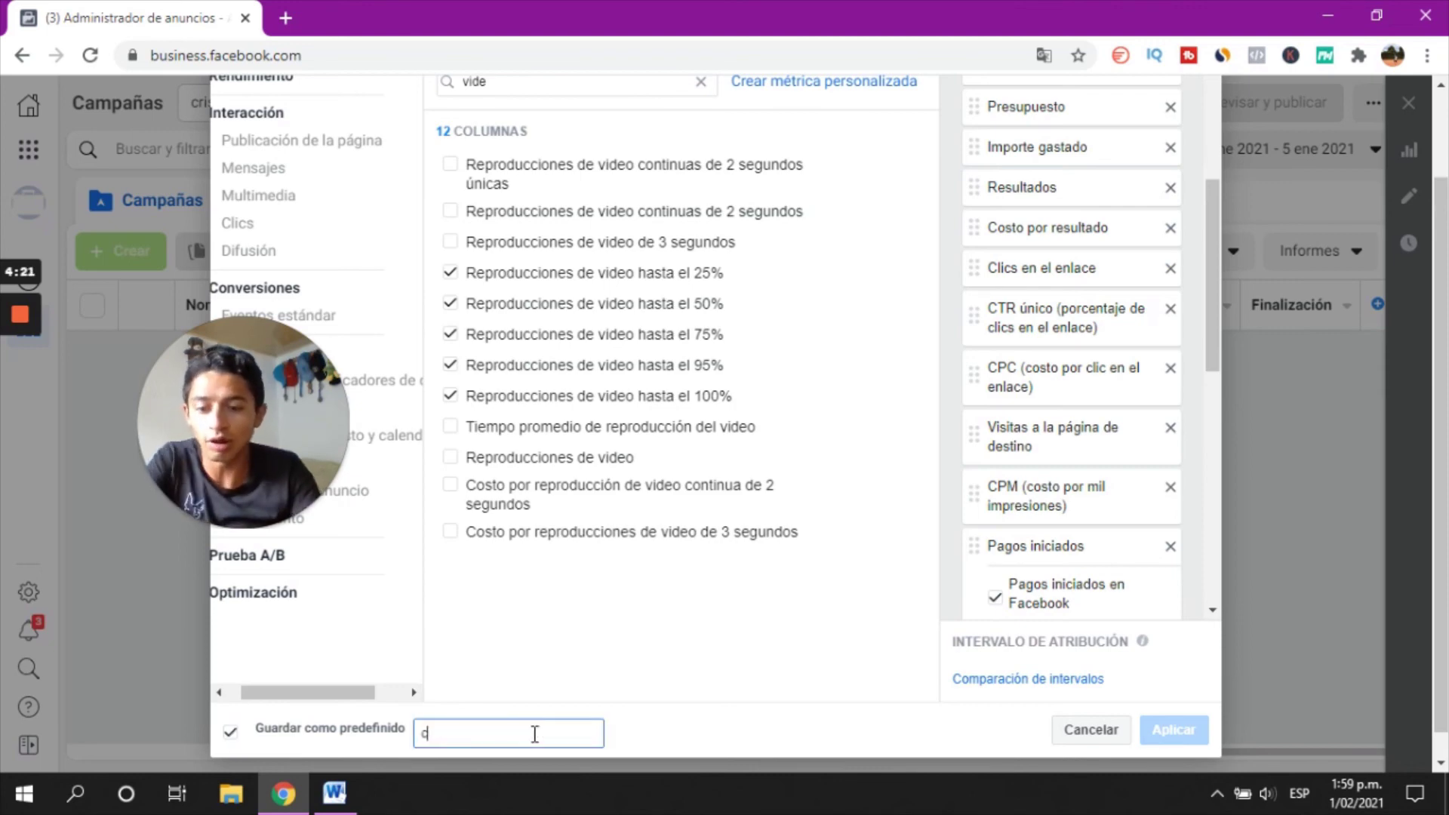
text(rashing)
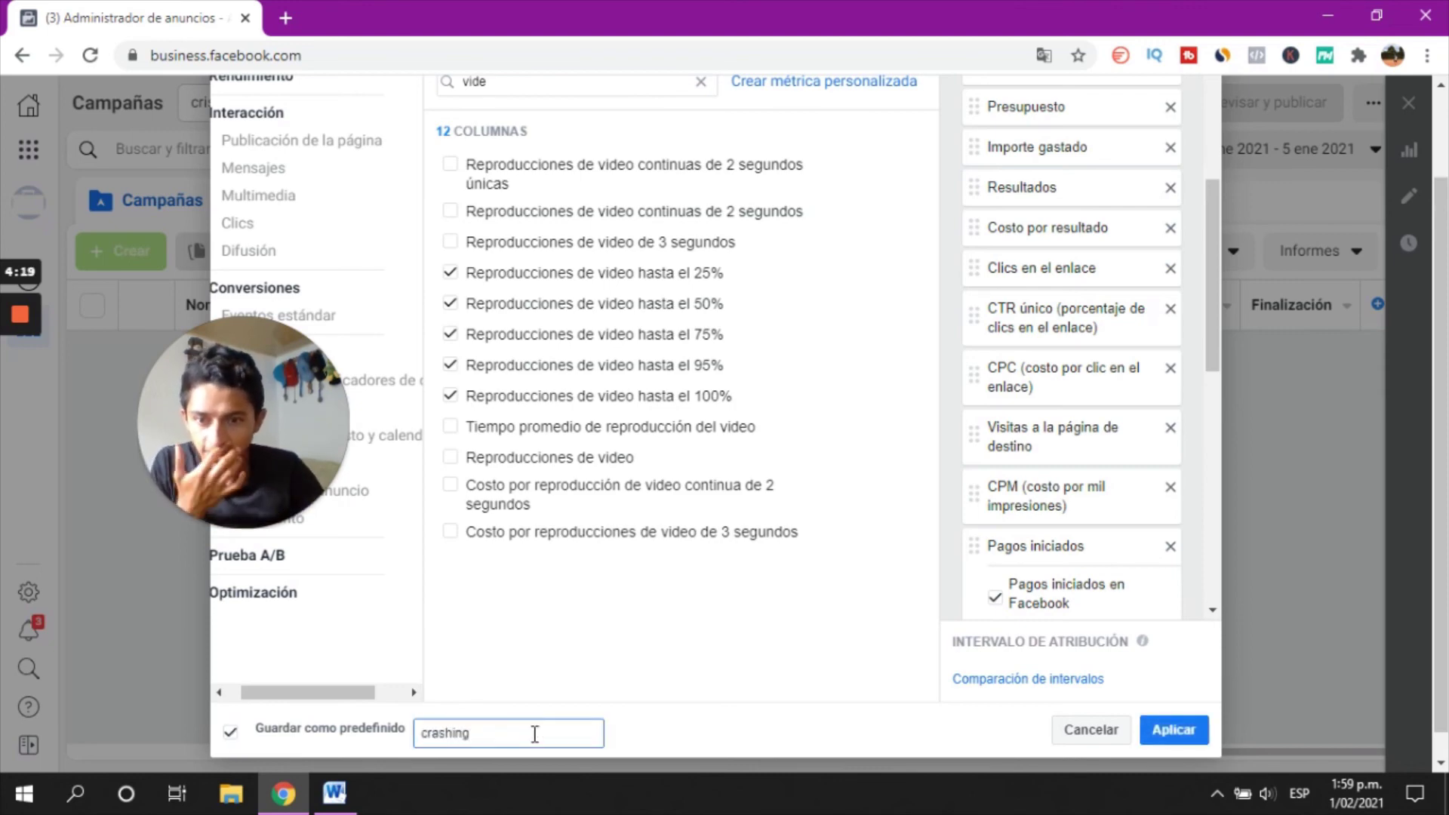
click(1172, 731)
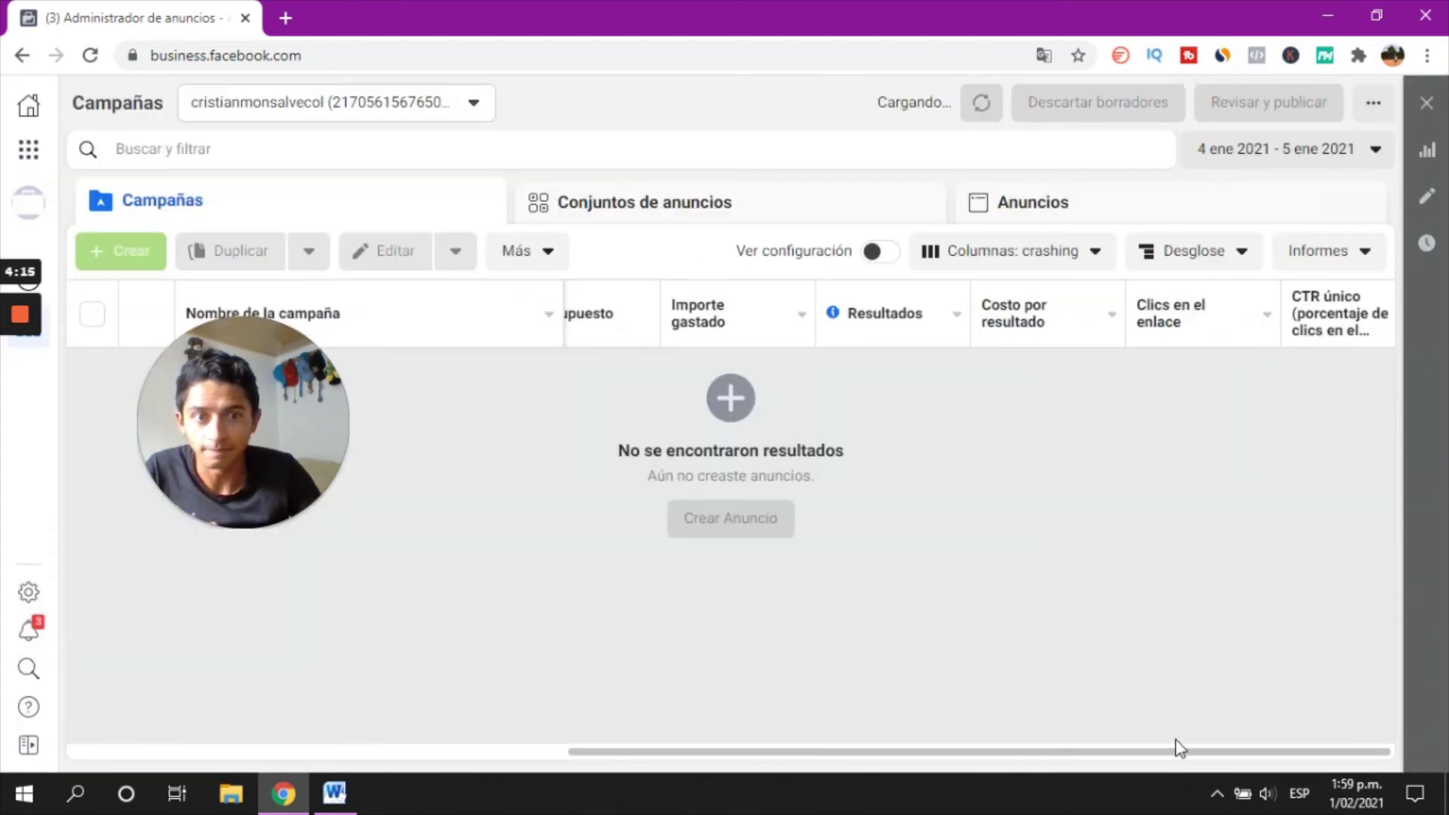
- Look through the list of column presets for the saved crashing preset
click(1020, 260)
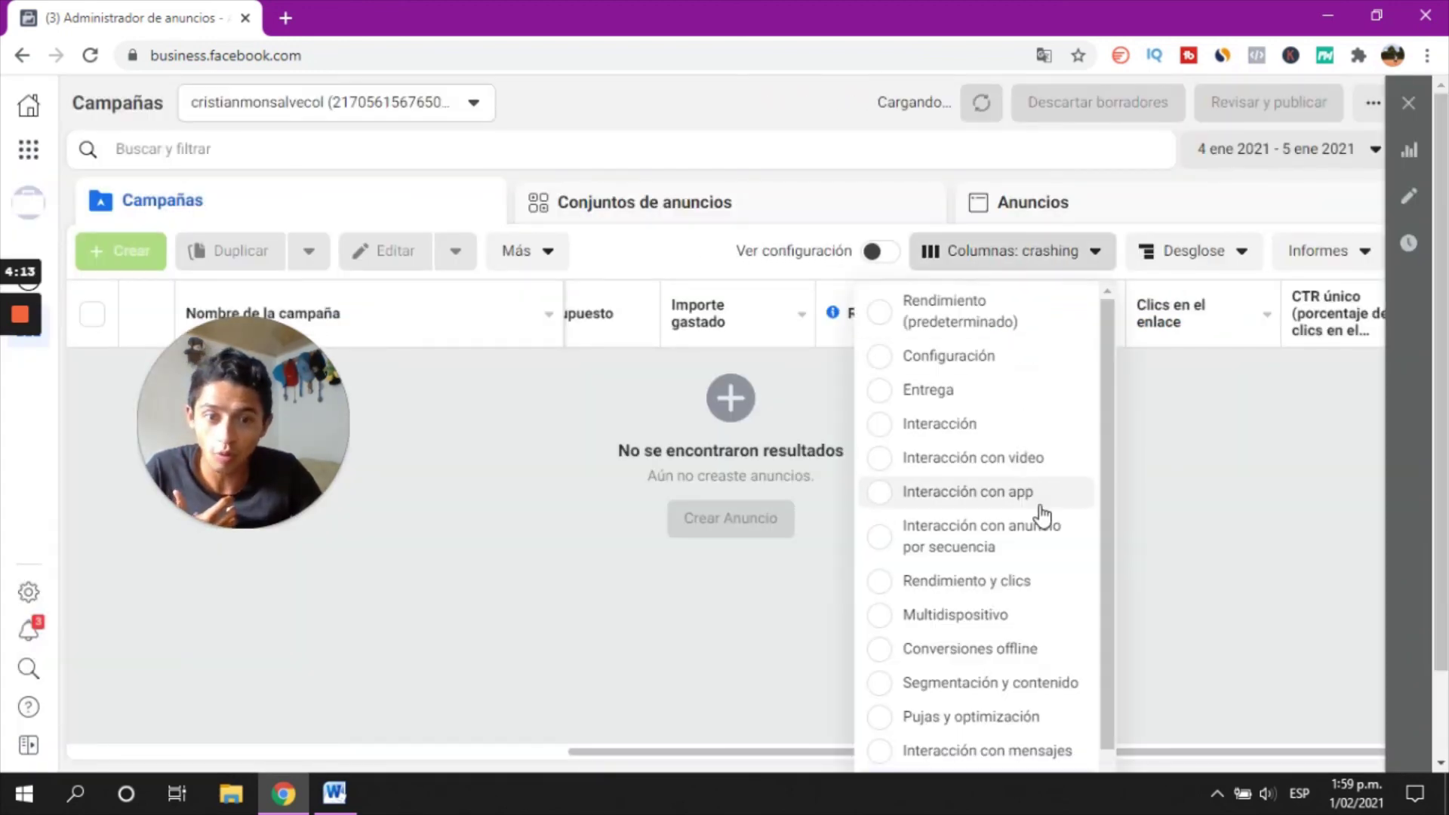
scroll(1043, 517, down, 3)
scroll(1018, 591, up, 3)
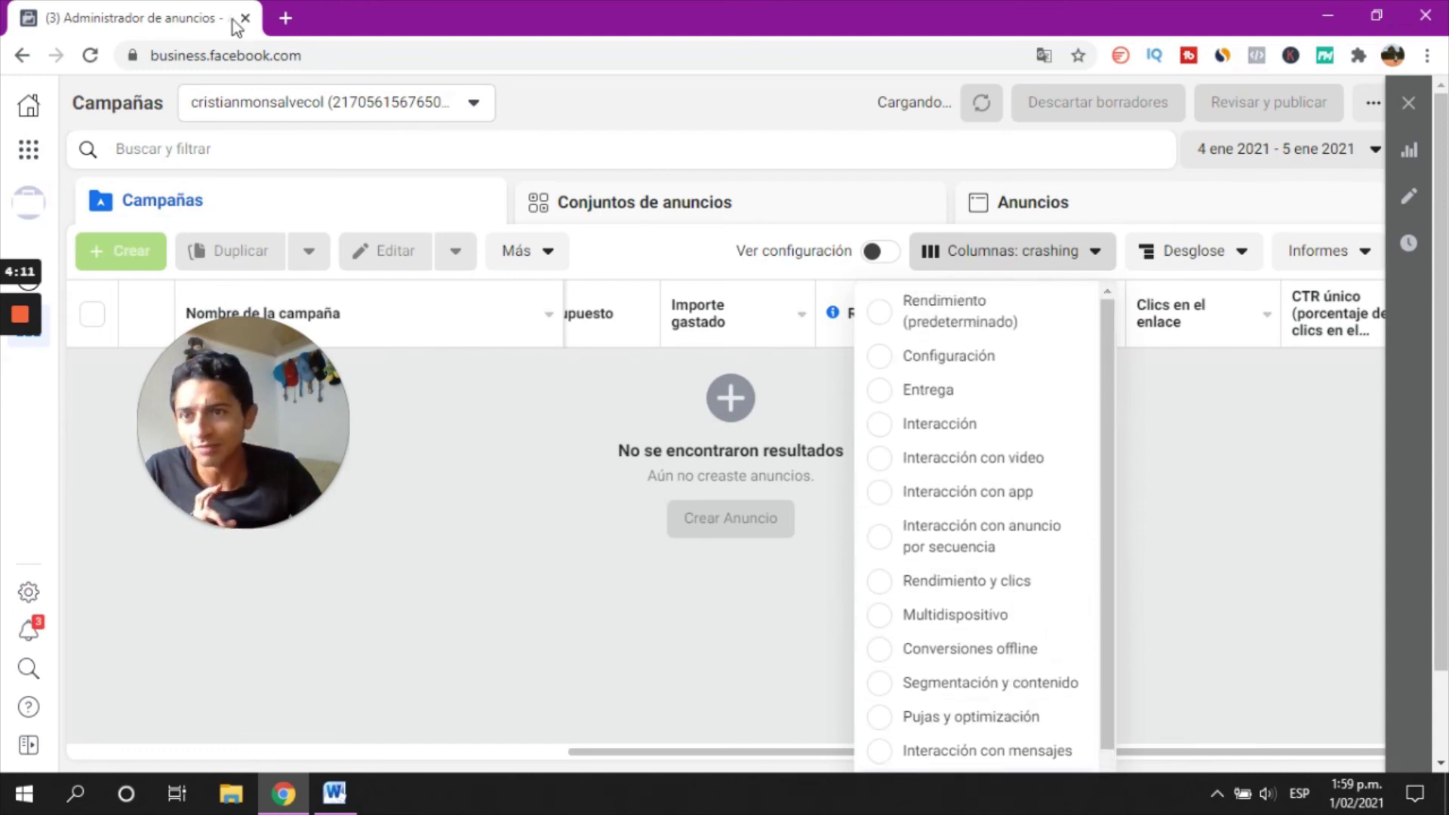
- Reload the Ads Manager page, apply the crashing column preset and review its columns in the campaigns table
click(92, 59)
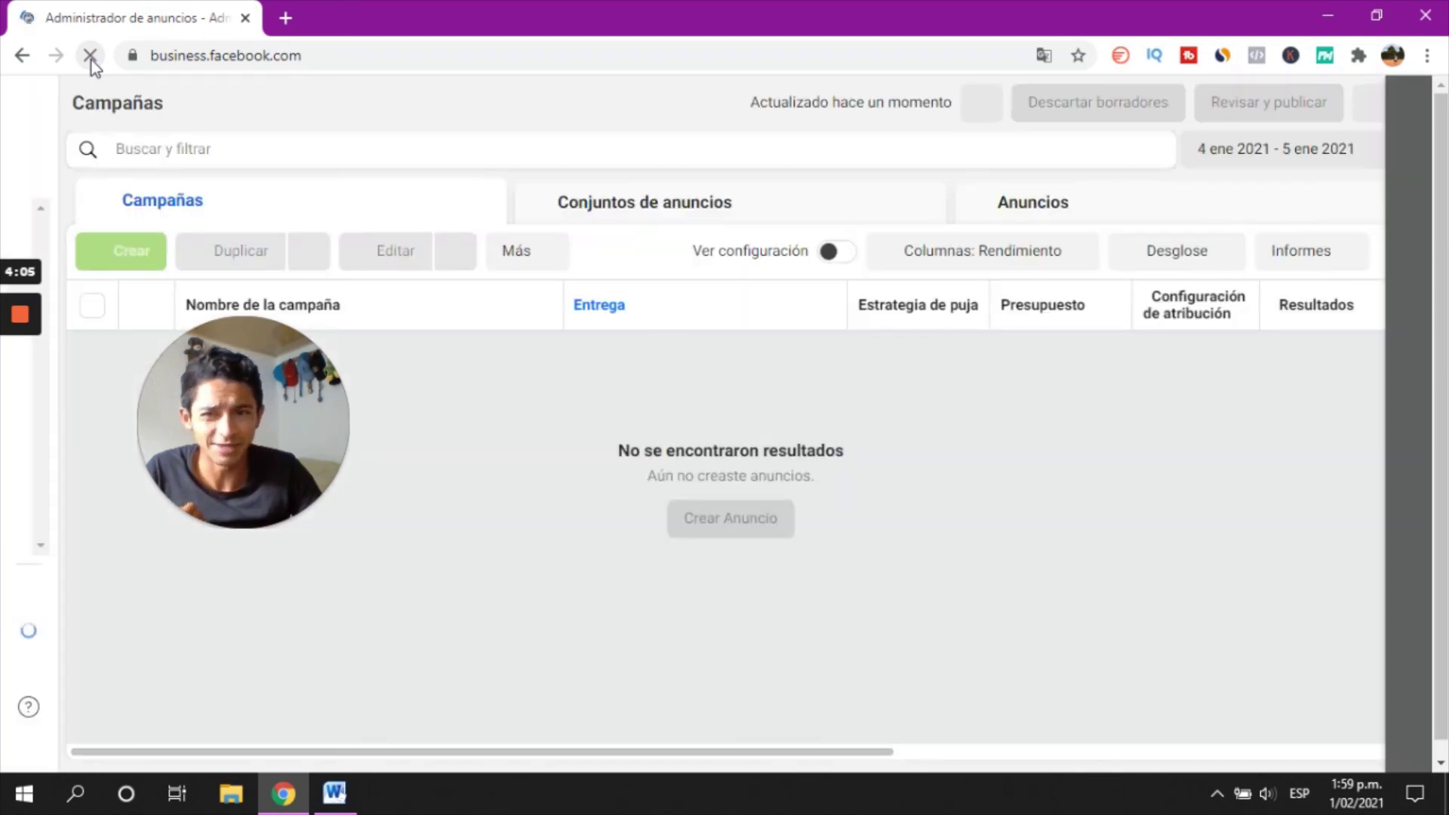
click(1040, 269)
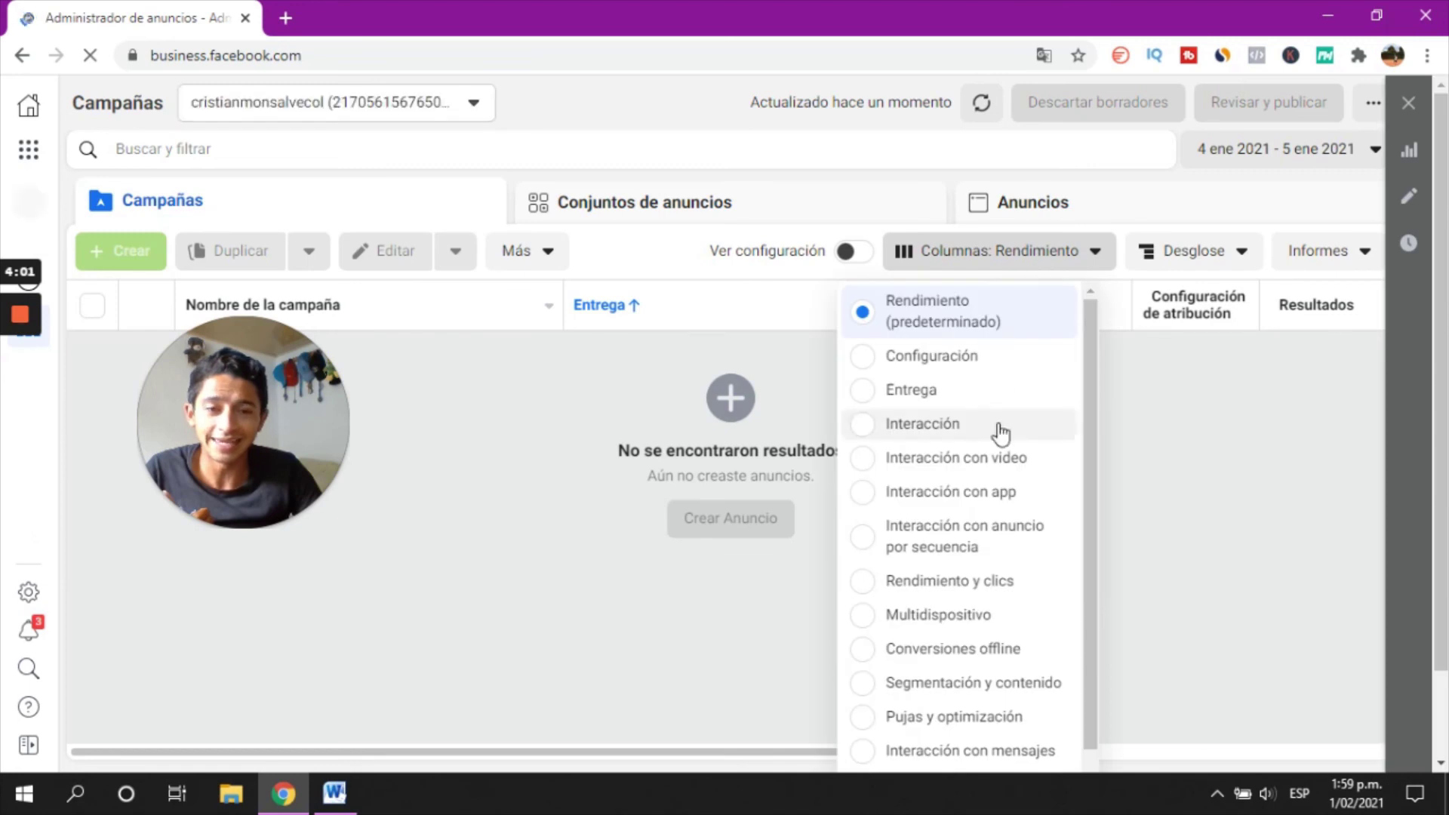
scroll(1001, 432, down, 2)
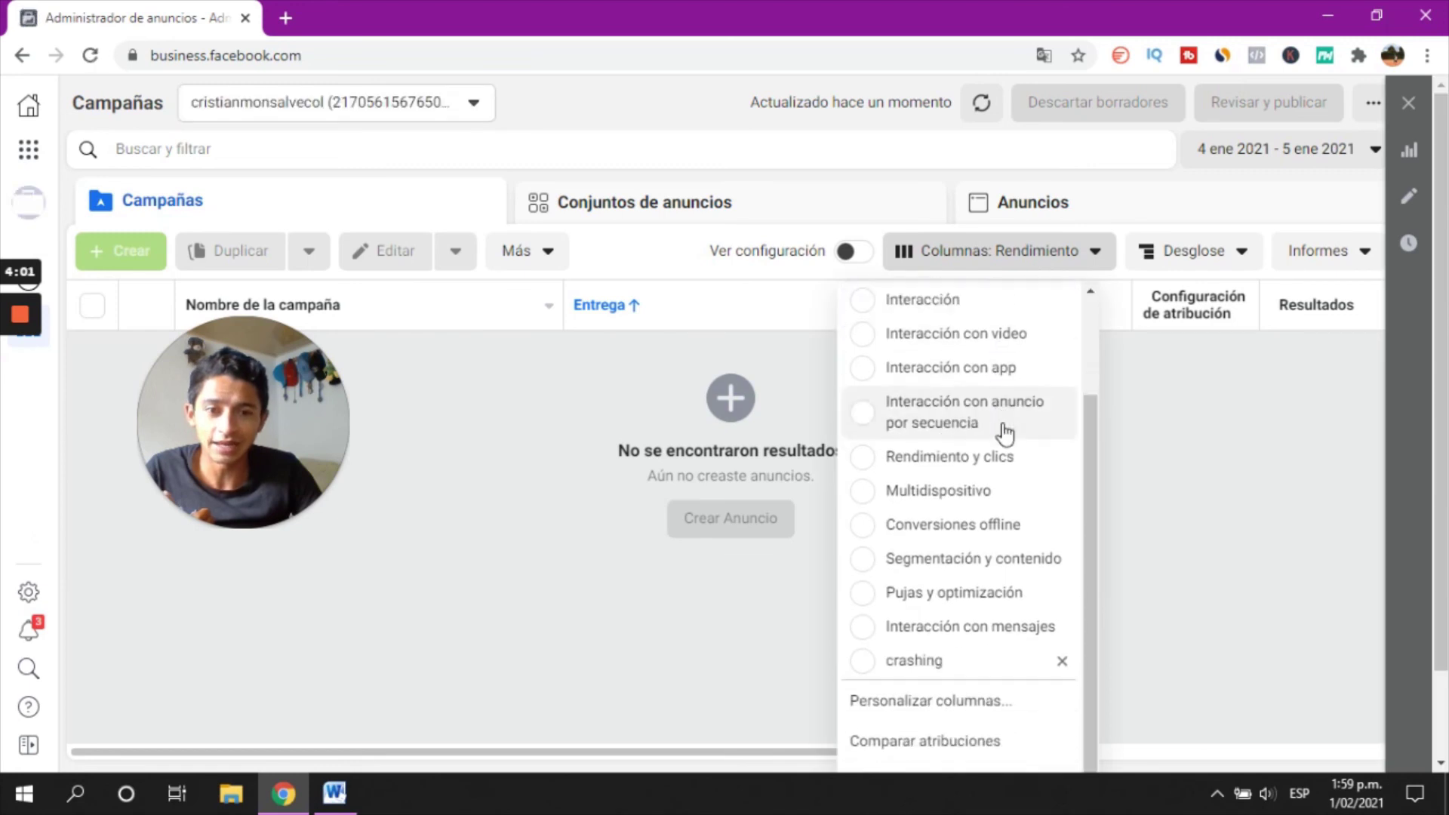
click(860, 669)
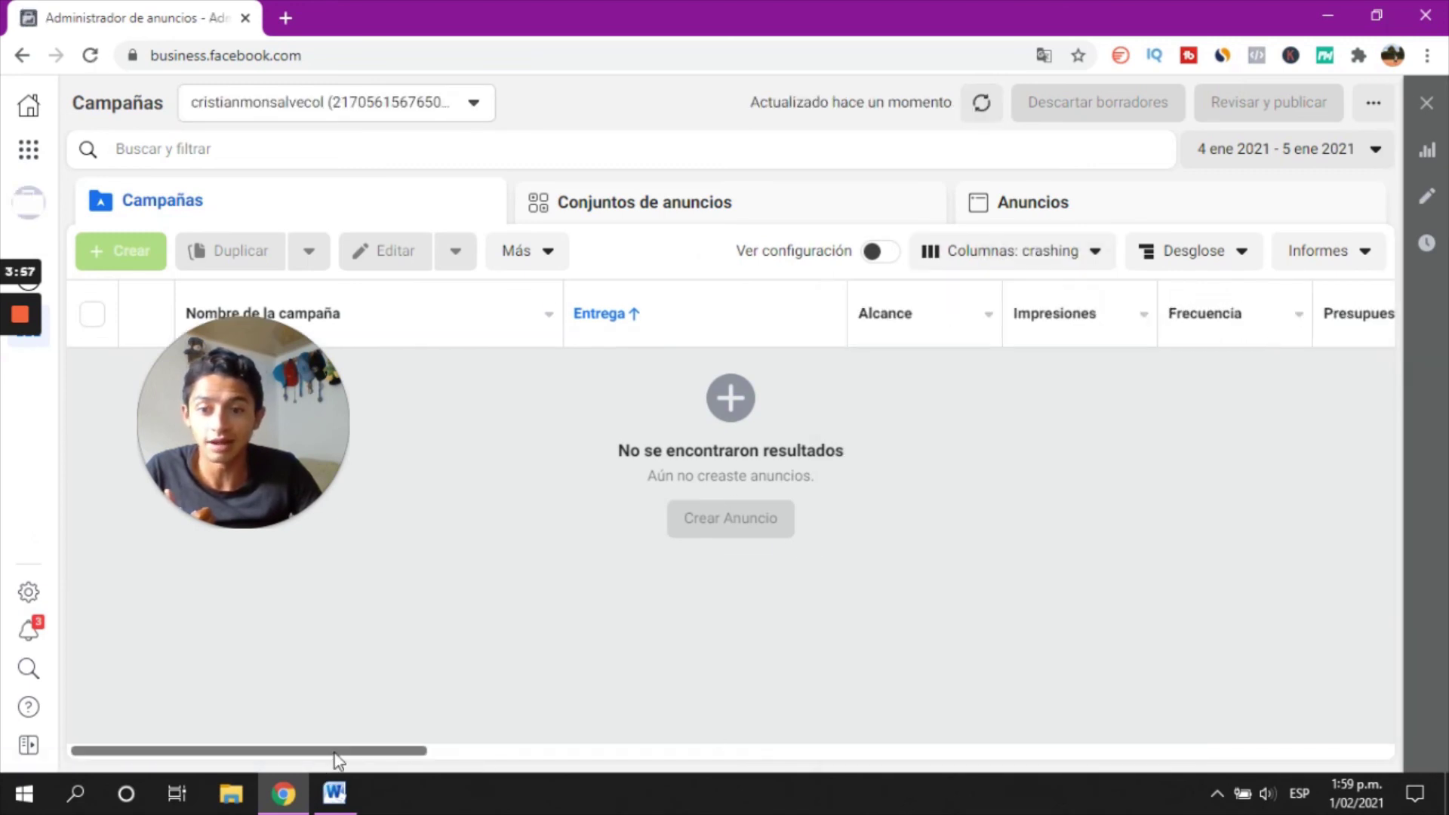
drag(334, 753, 789, 743)
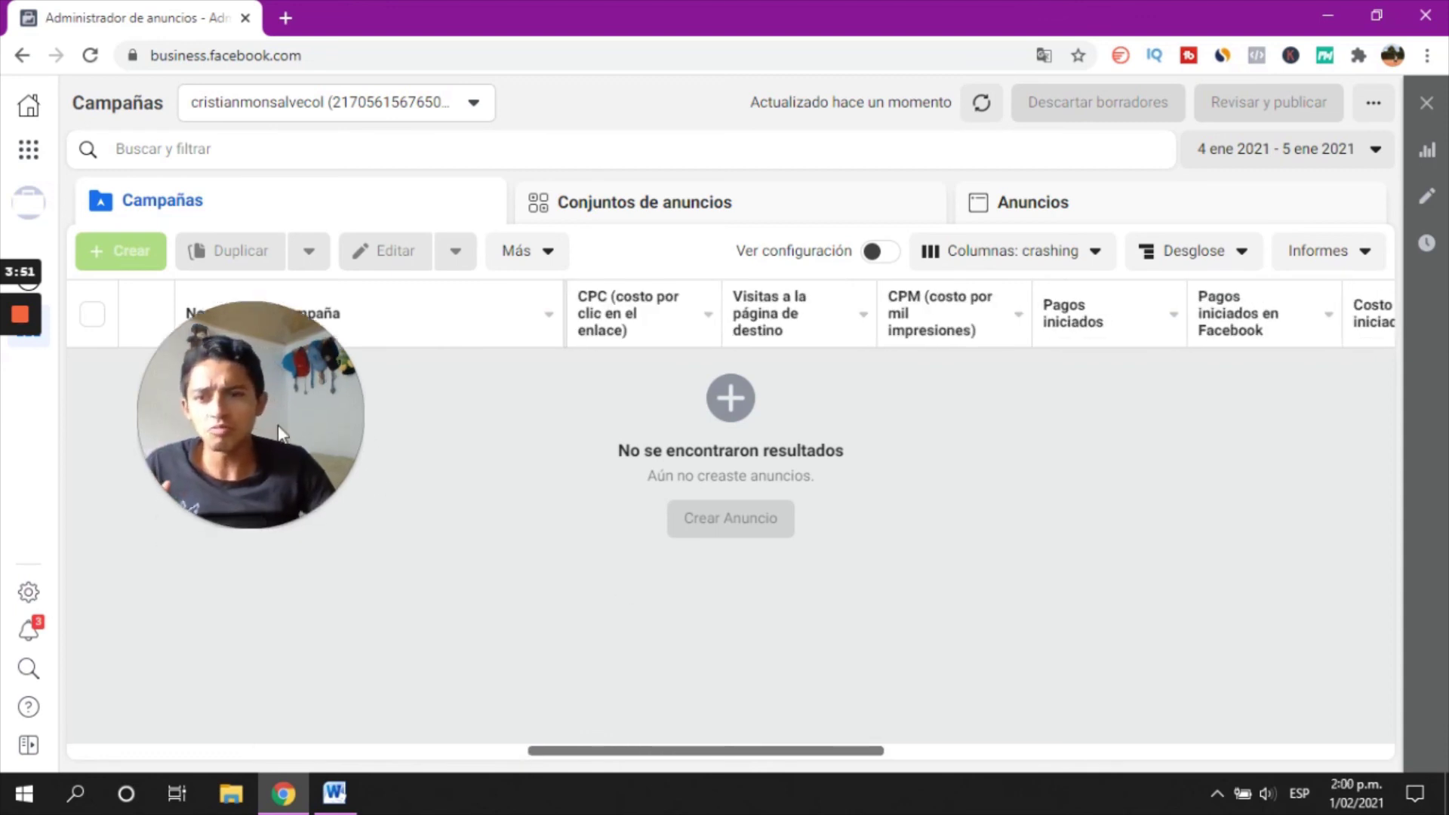
click(229, 528)
drag(319, 409, 724, 408)
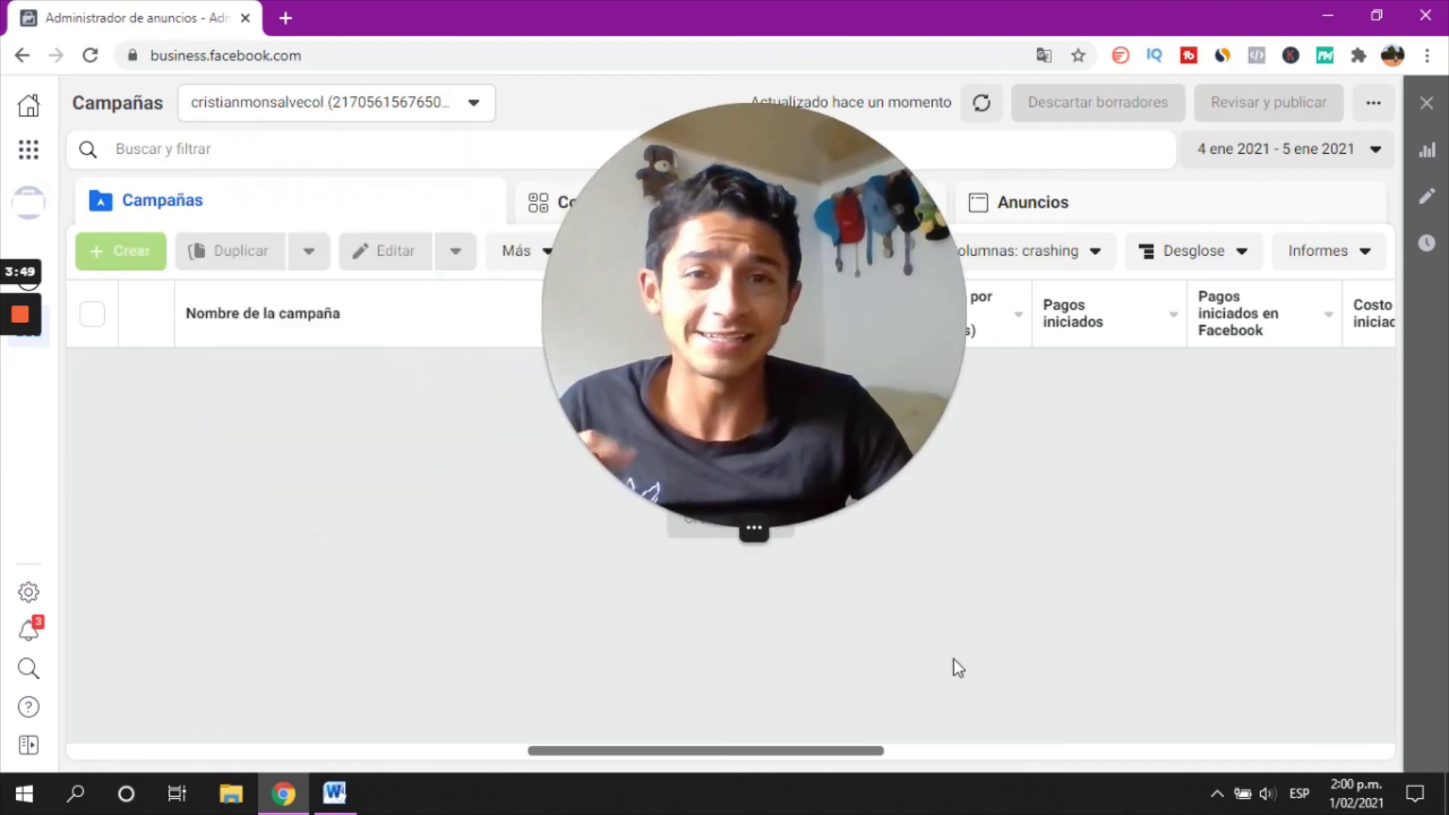